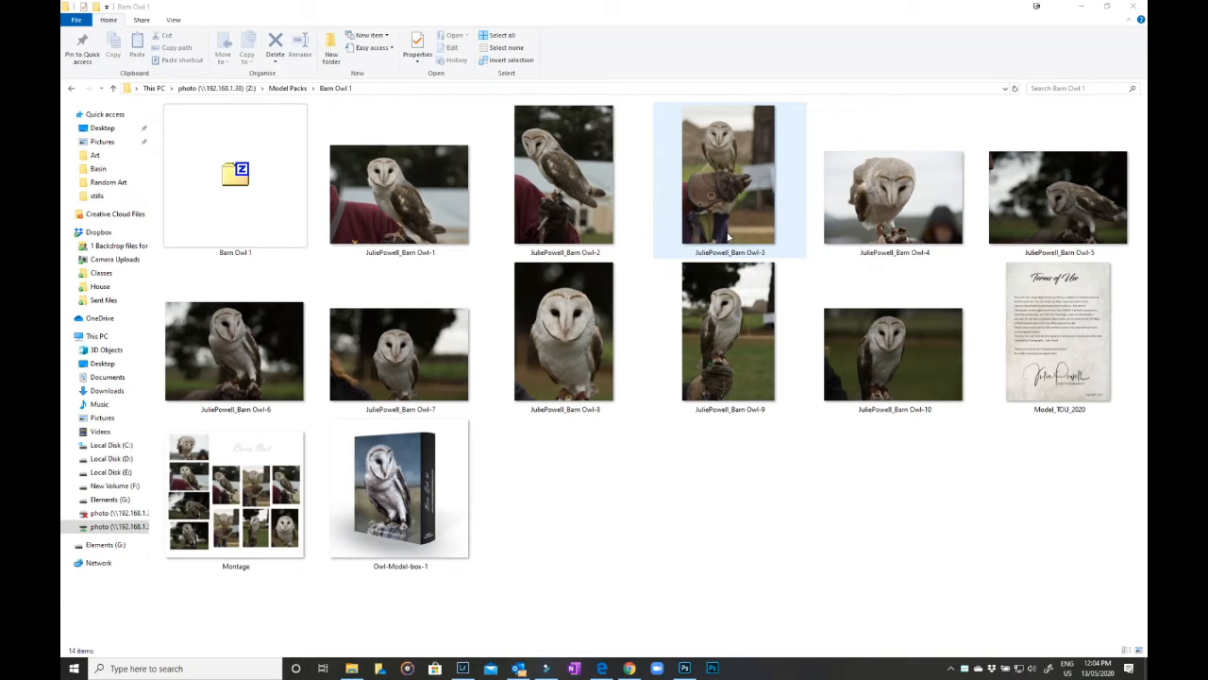
Look over the owl images in the Barn Owl 2 folder of Model Packs and return to the pack list
click(288, 88)
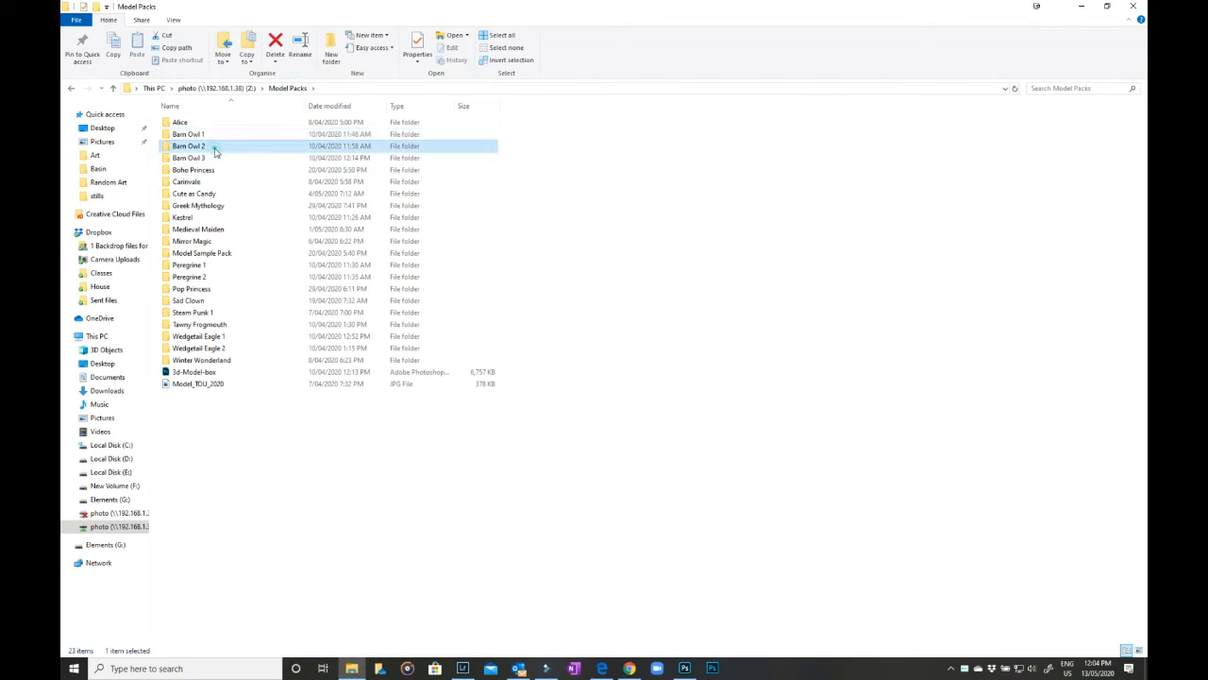
double_click(213, 146)
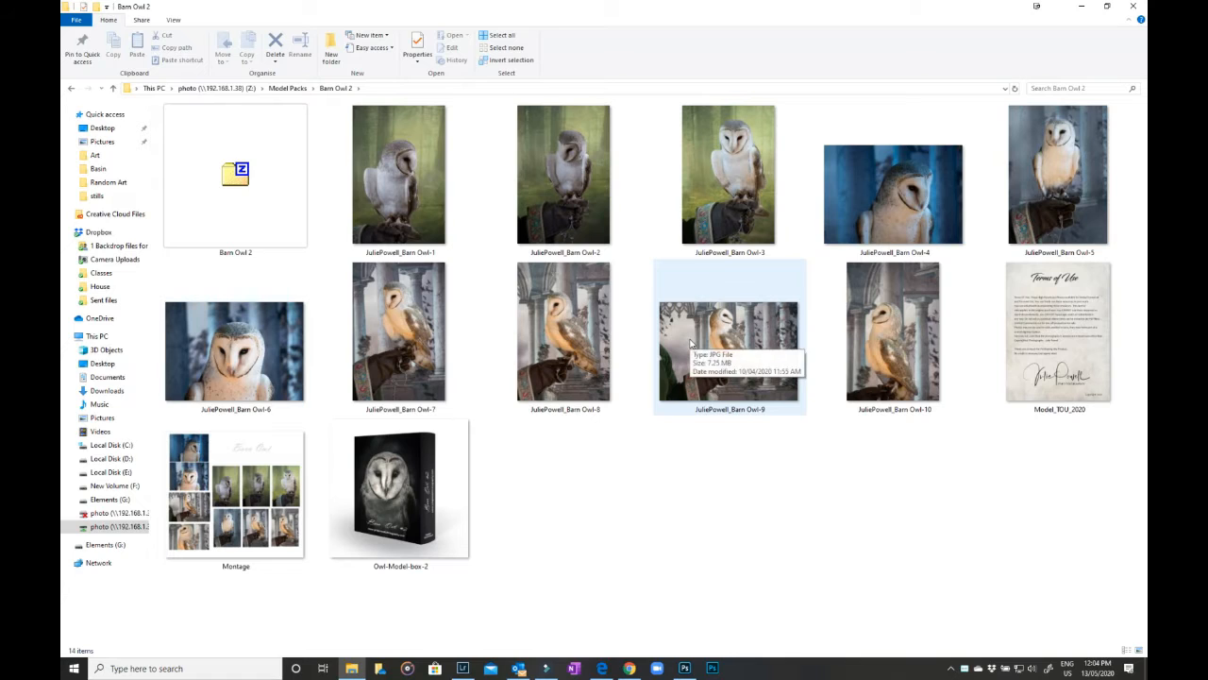
click(283, 88)
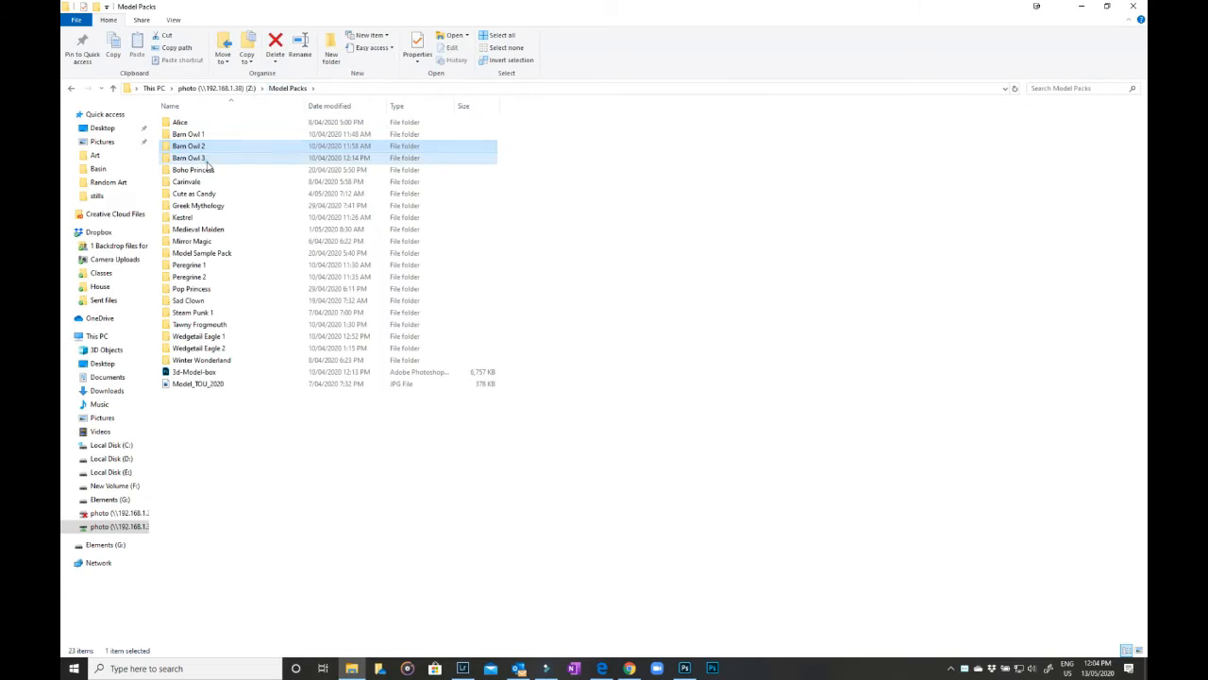
Open the Barn Owl 3 folder and display its files as large thumbnails
double_click(198, 158)
right_click(766, 312)
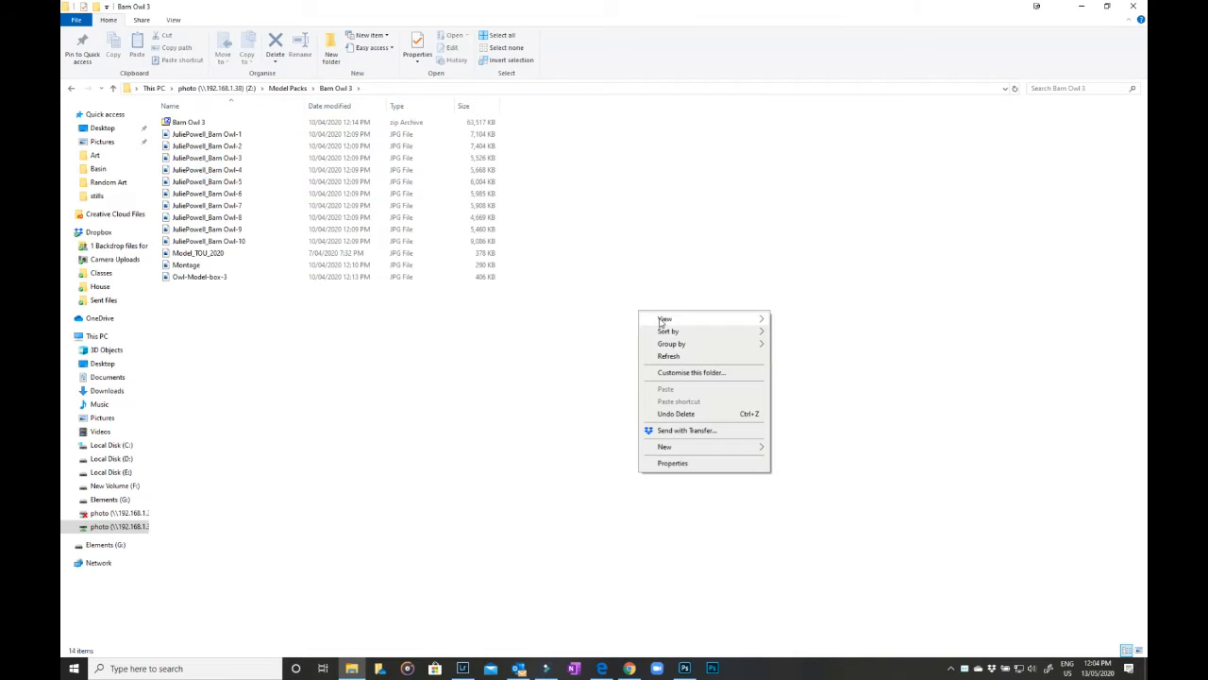
mouse_move(694, 321)
click(793, 329)
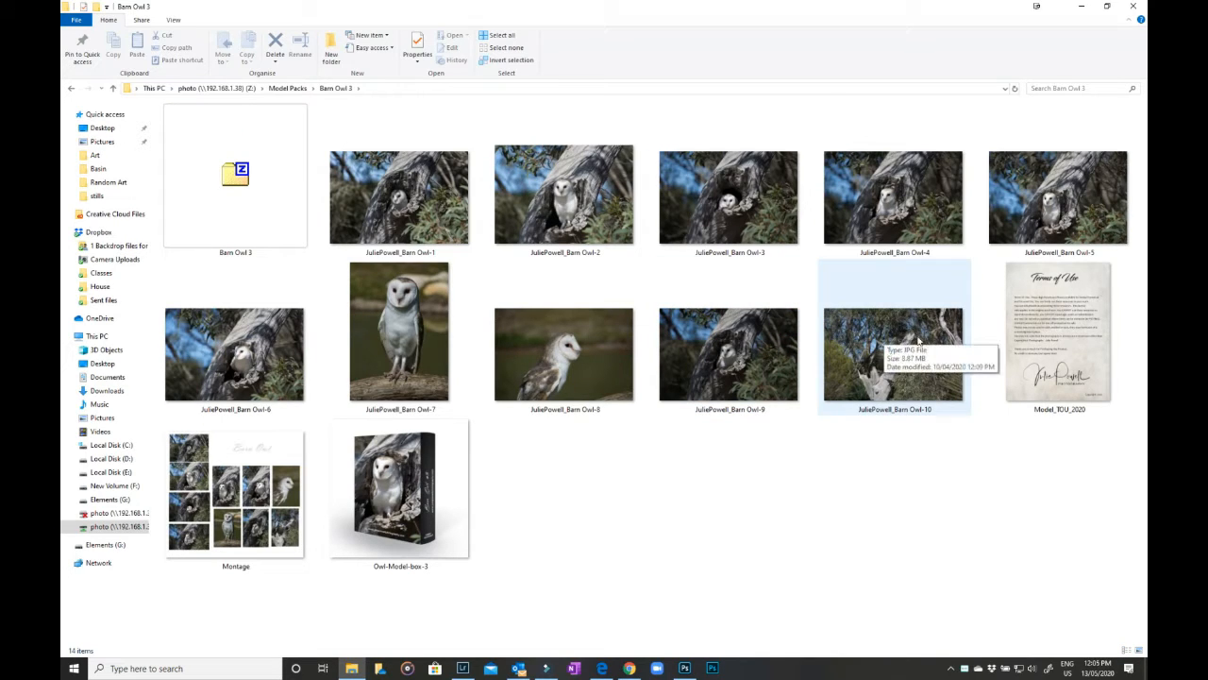
Switch to the Midnight Agenda document in Photoshop and show only the Background and chair group
click(686, 668)
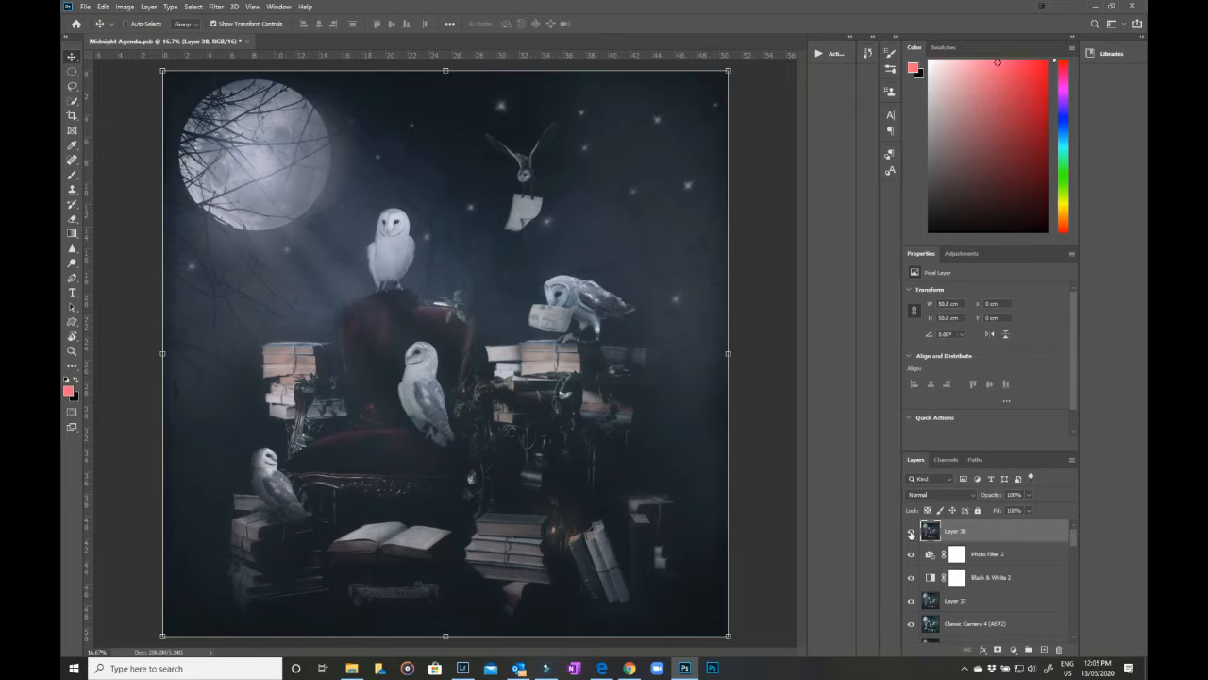
drag(1075, 531, 1085, 629)
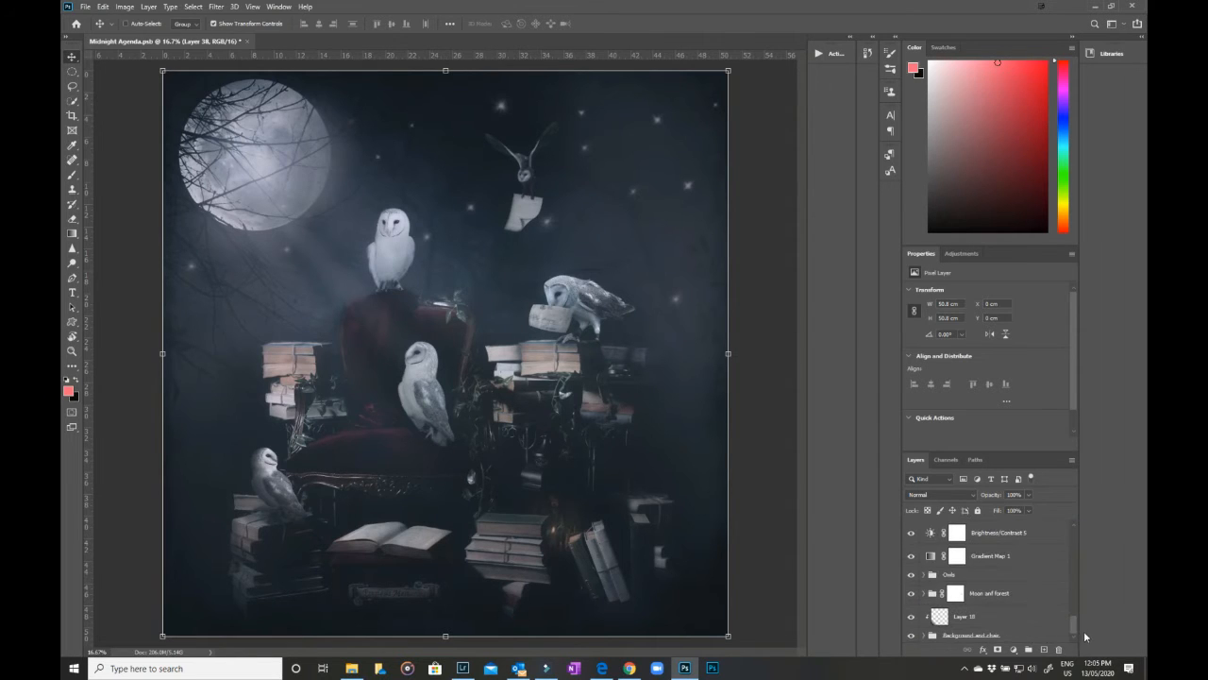
alt+click(911, 638)
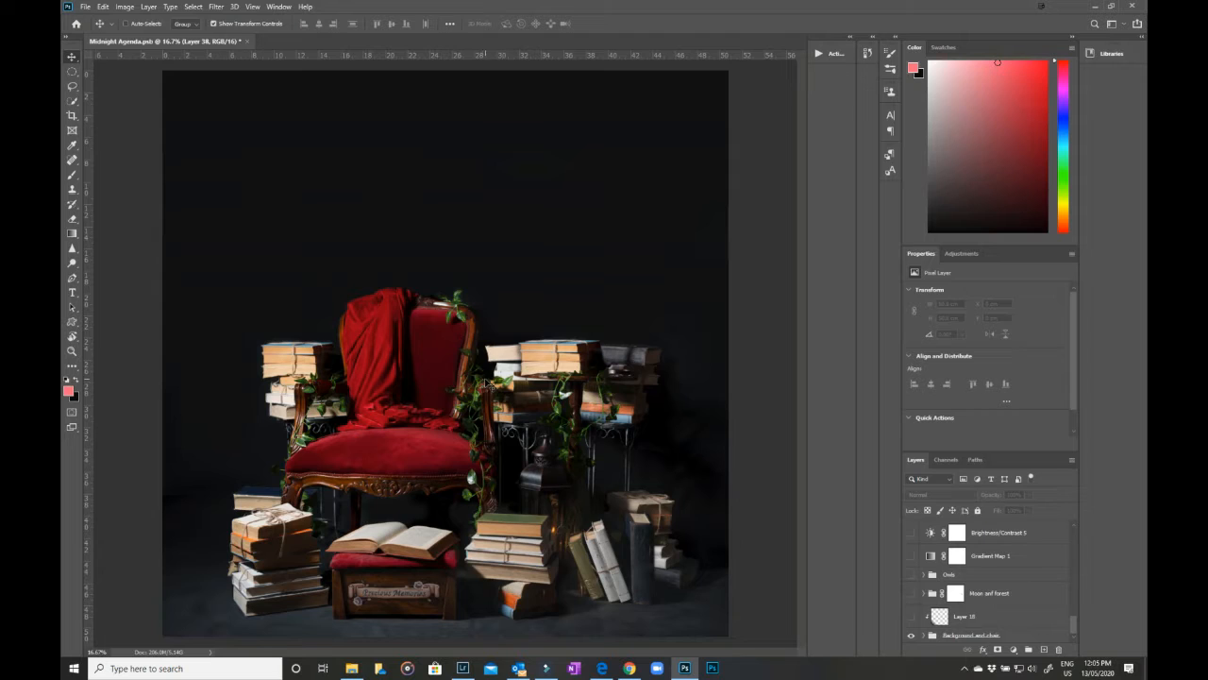
Expand the Background and chair group, review its layers, and collapse it again
click(922, 635)
scroll(963, 614, down, 3)
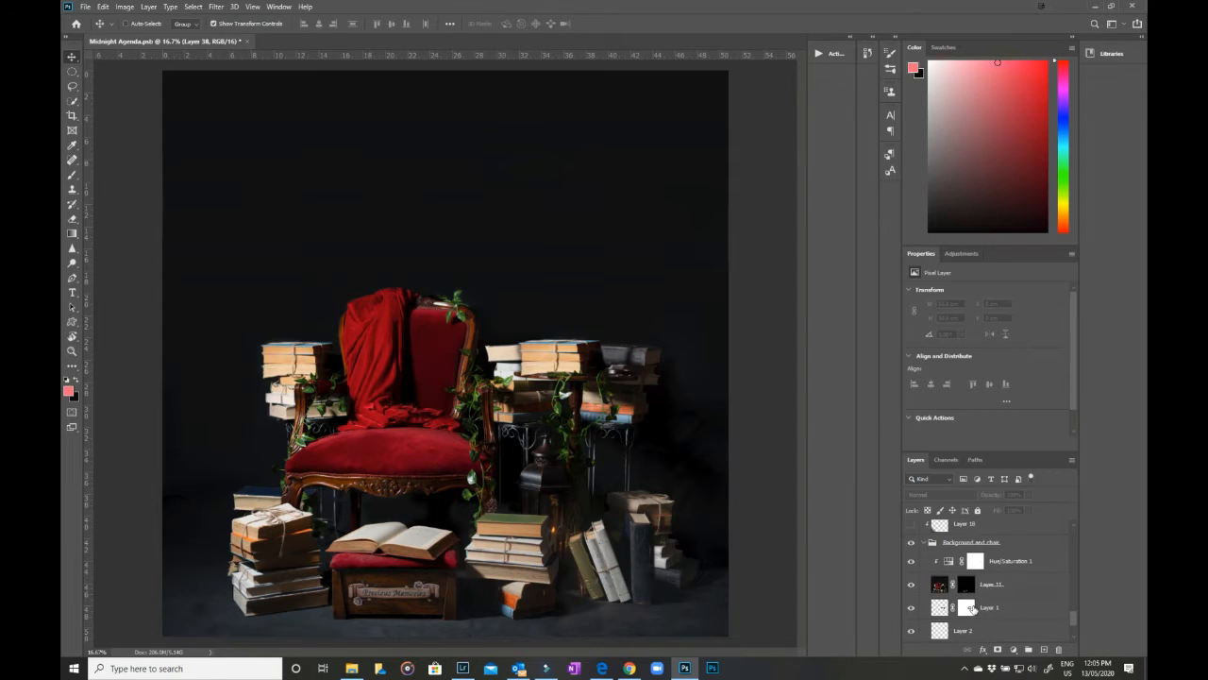
scroll(971, 609, down, 3)
scroll(974, 609, up, 3)
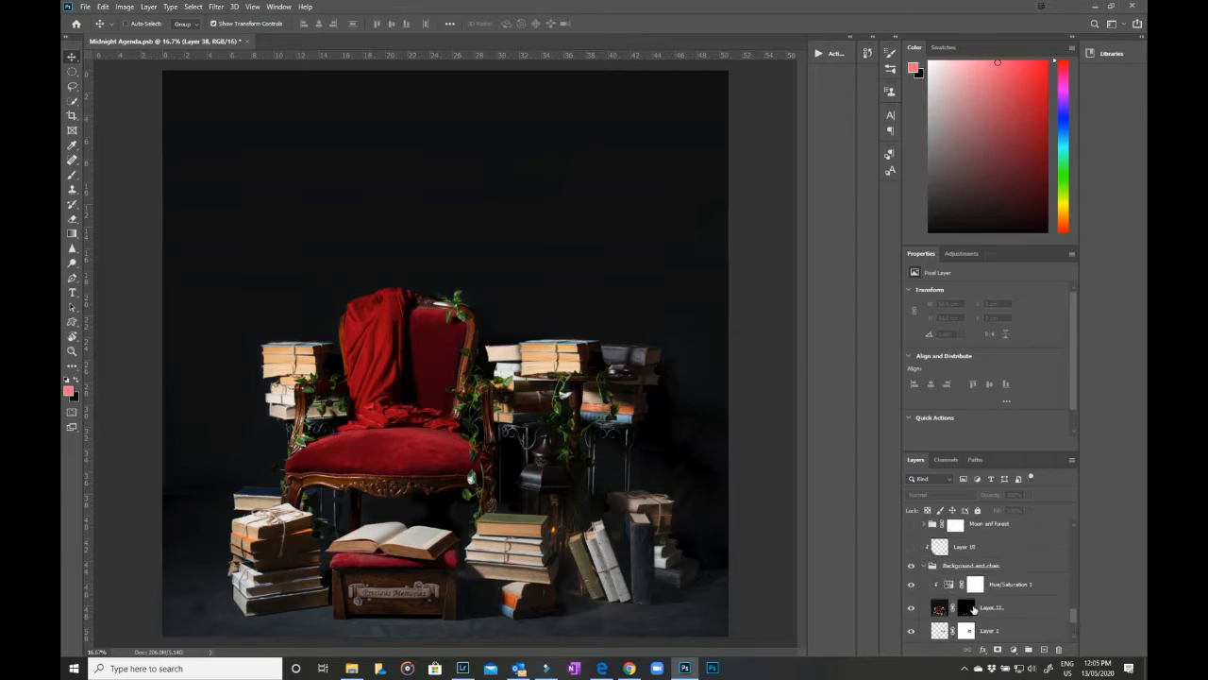
click(924, 568)
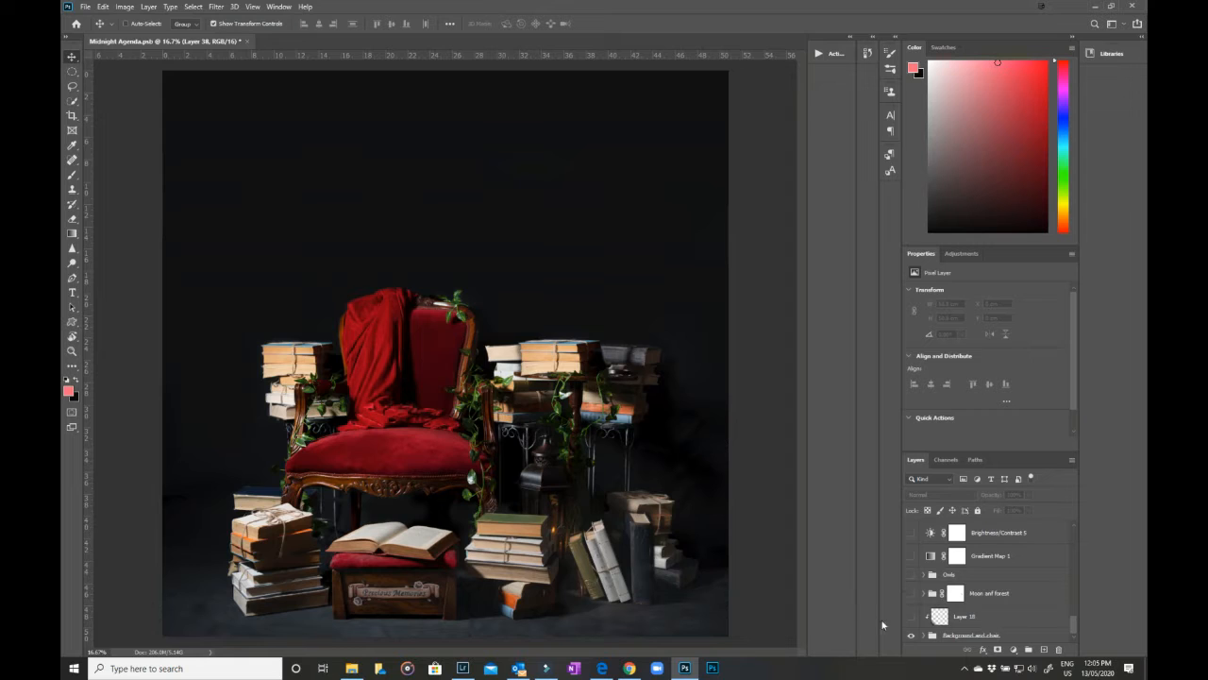
Make the clipped layer above Background and chair and the Moon and forest group visible, and expand that group
click(911, 616)
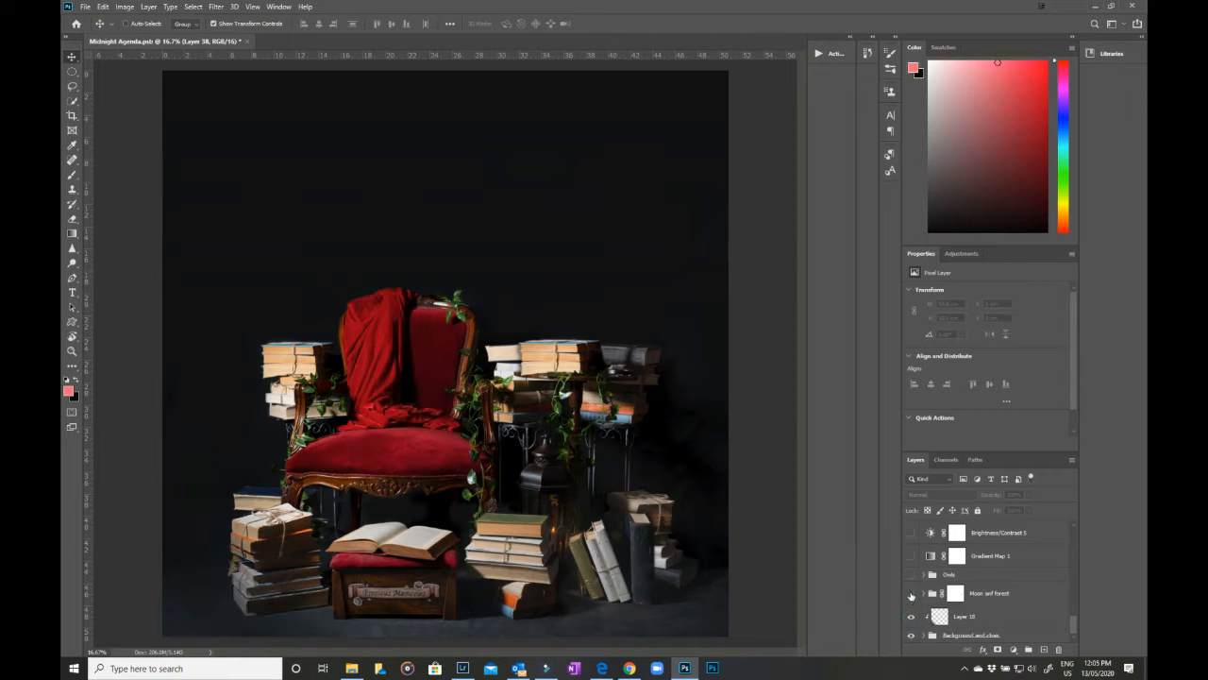
click(911, 593)
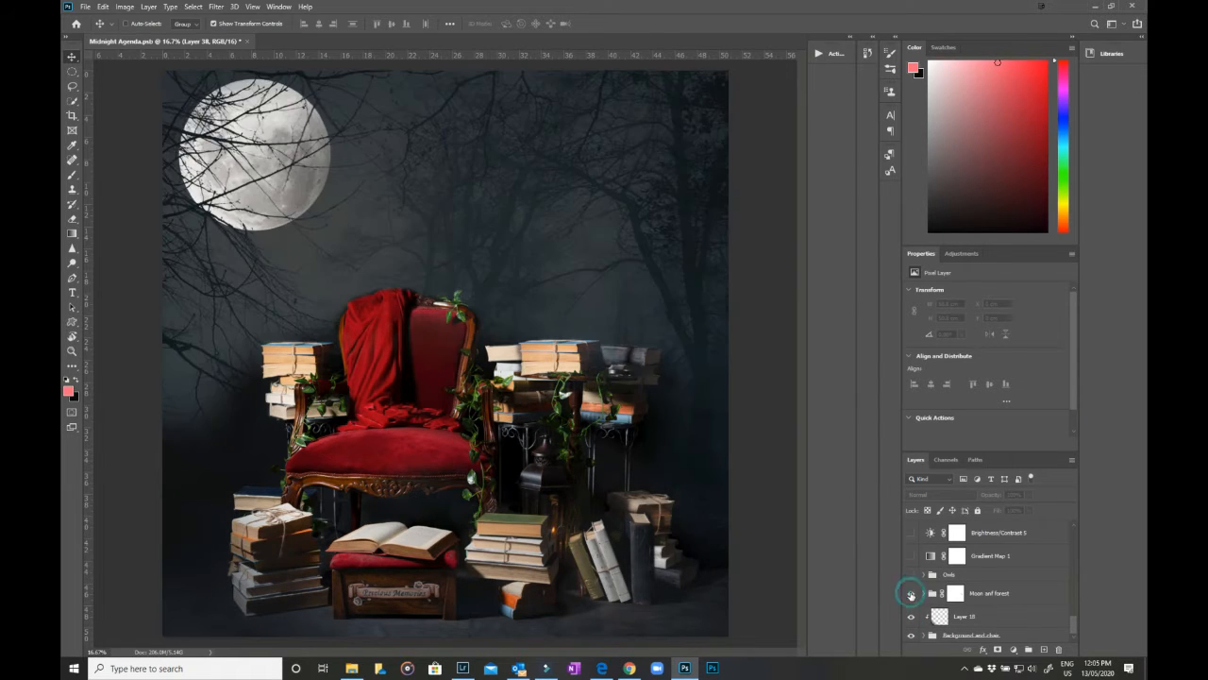
click(923, 593)
scroll(988, 618, down, 2)
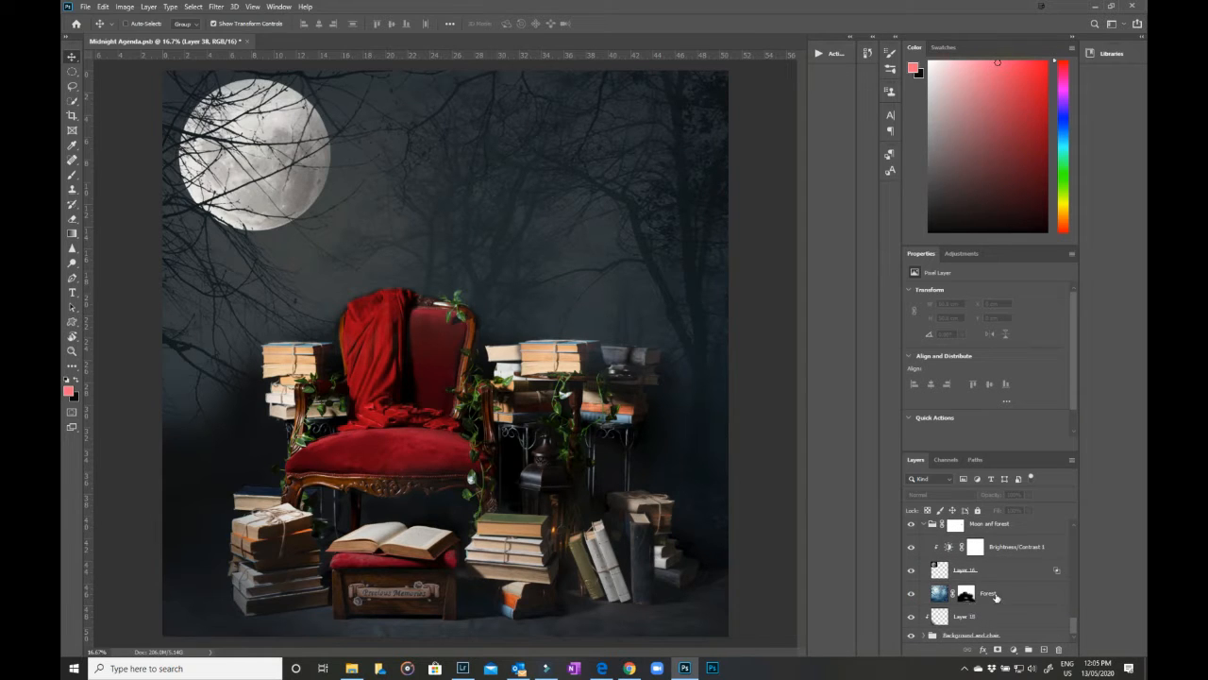
Inspect the Forest, moon and Brightness/Contrast 1 layers one by one, and collapse the Moon and forest group
click(996, 596)
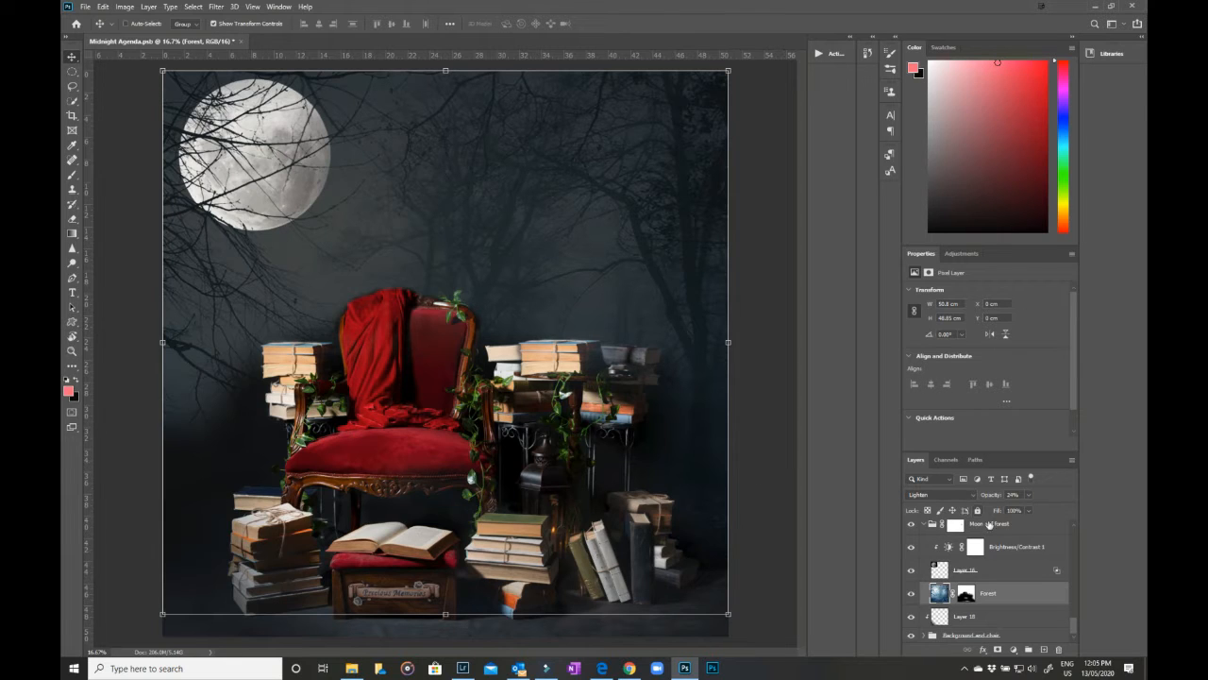
scroll(994, 580, up, 1)
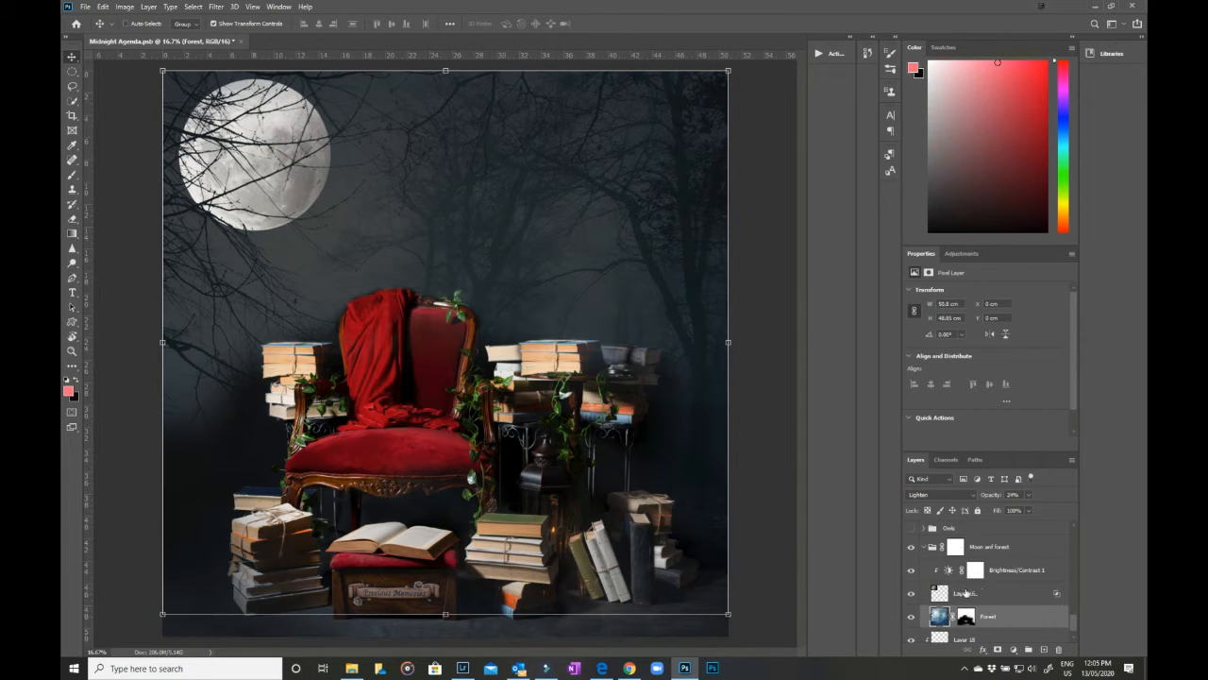
click(961, 593)
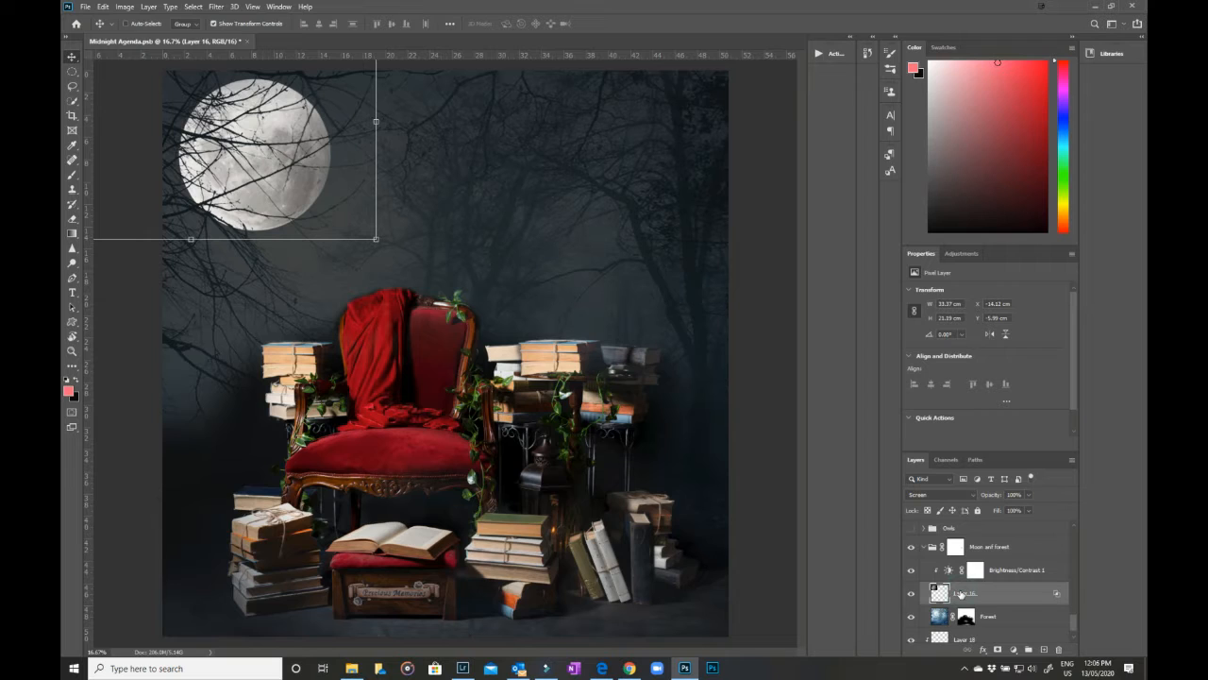
click(1012, 571)
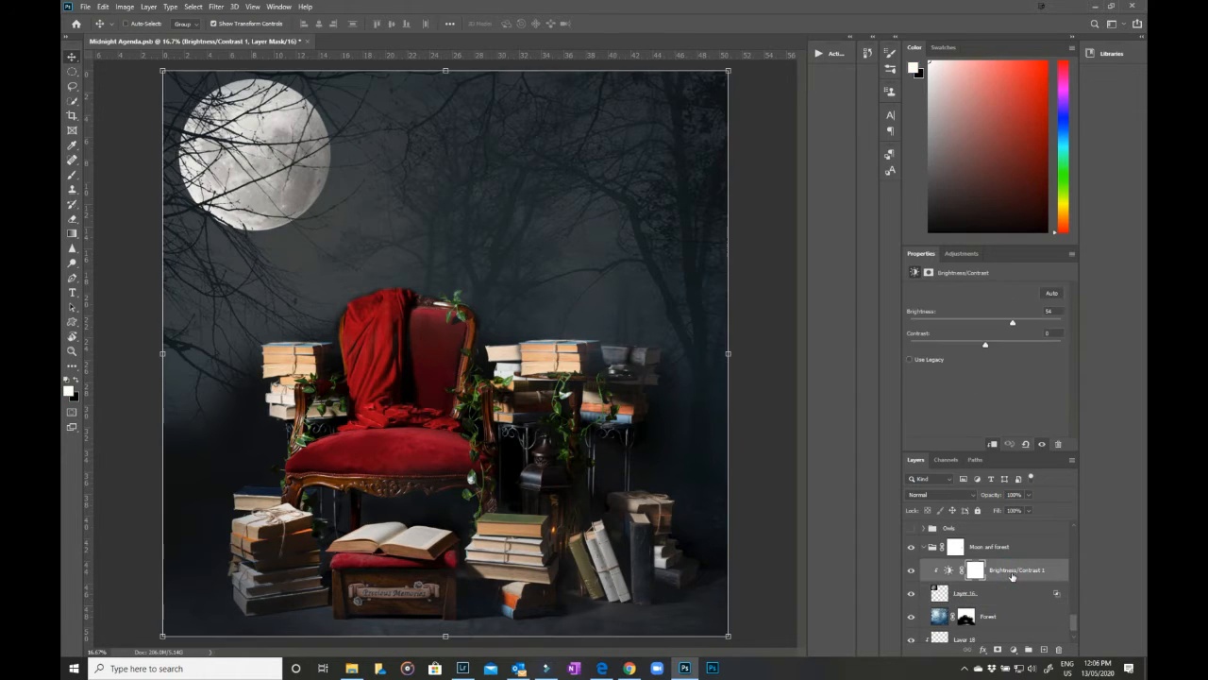
click(924, 548)
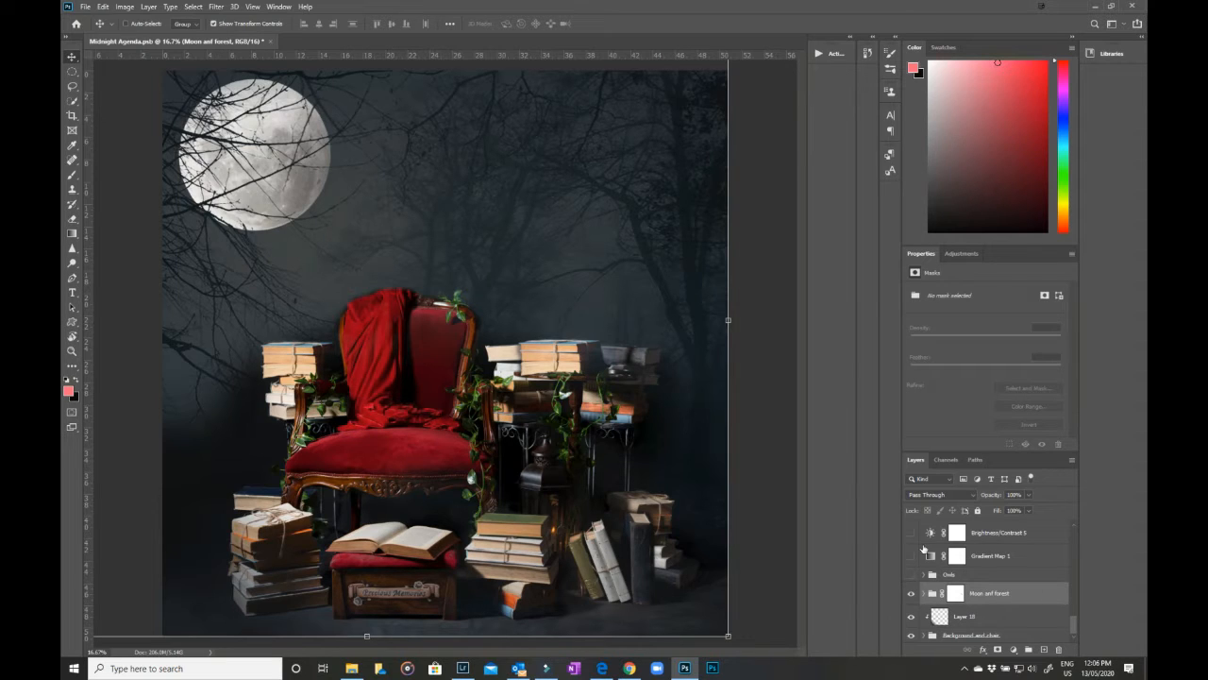
Expand the Owls group, look through its layers, and make the owls visible in the composite
click(926, 574)
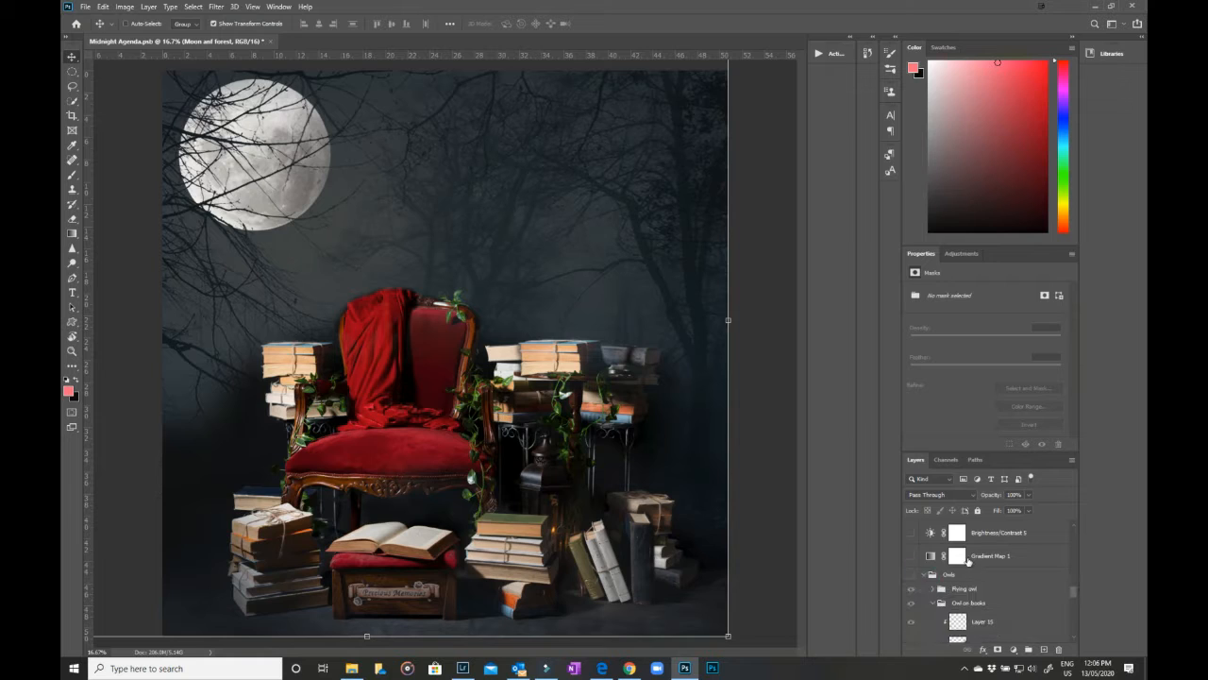
scroll(972, 561, down, 3)
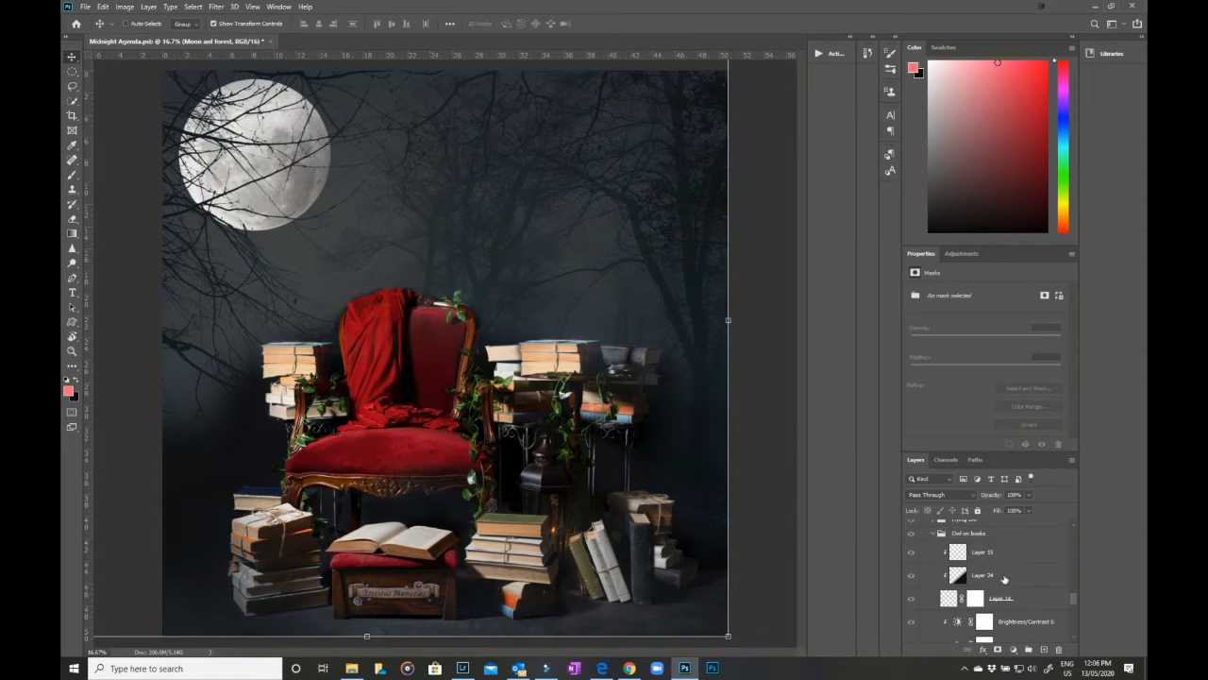
drag(1076, 601, 1078, 609)
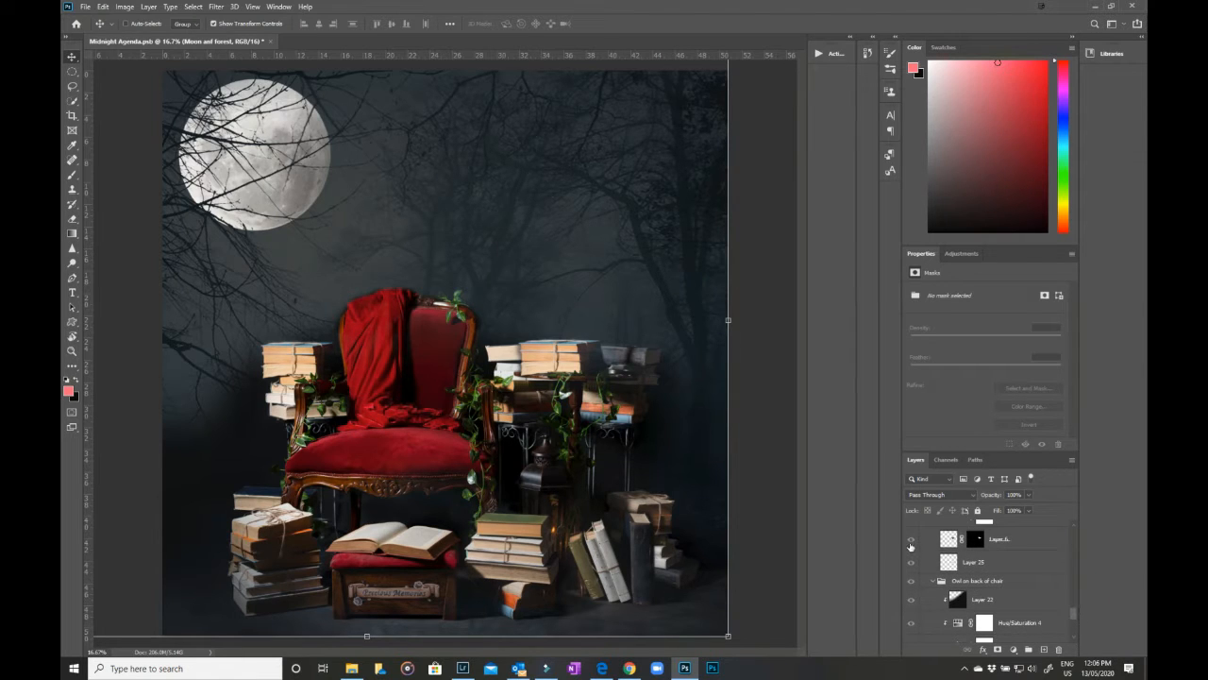
scroll(987, 581, up, 5)
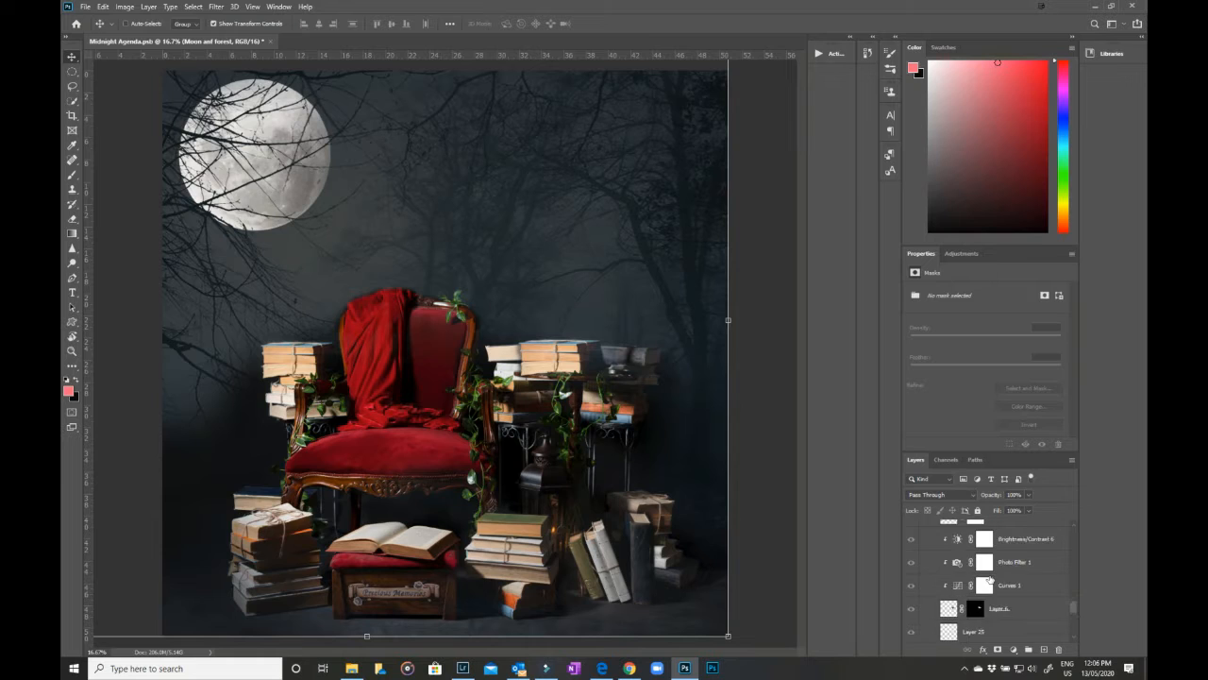
scroll(990, 578, up, 5)
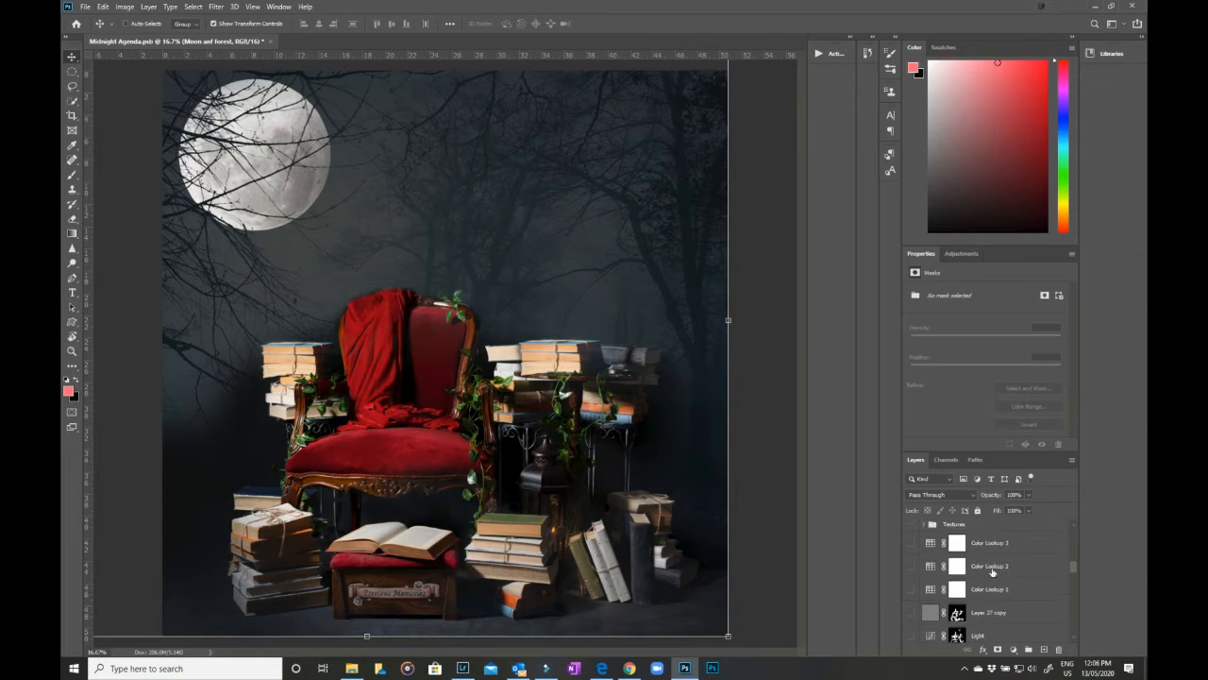
scroll(993, 570, up, 4)
scroll(992, 569, down, 6)
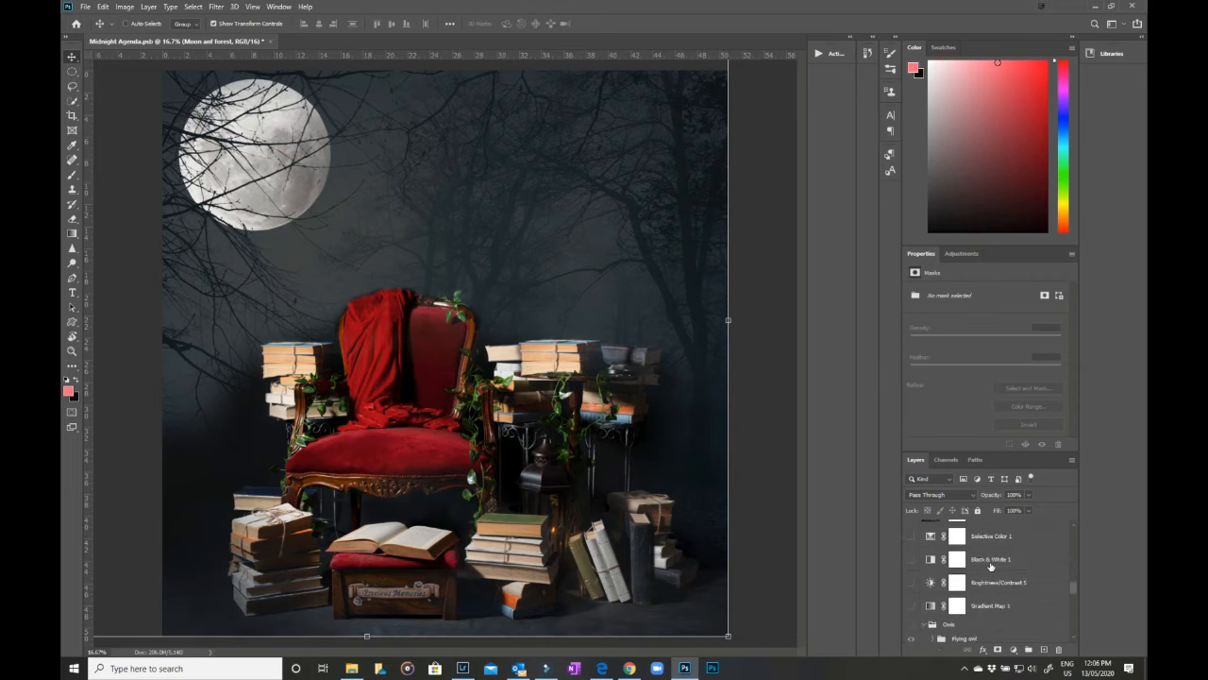
scroll(991, 566, down, 3)
scroll(991, 565, down, 3)
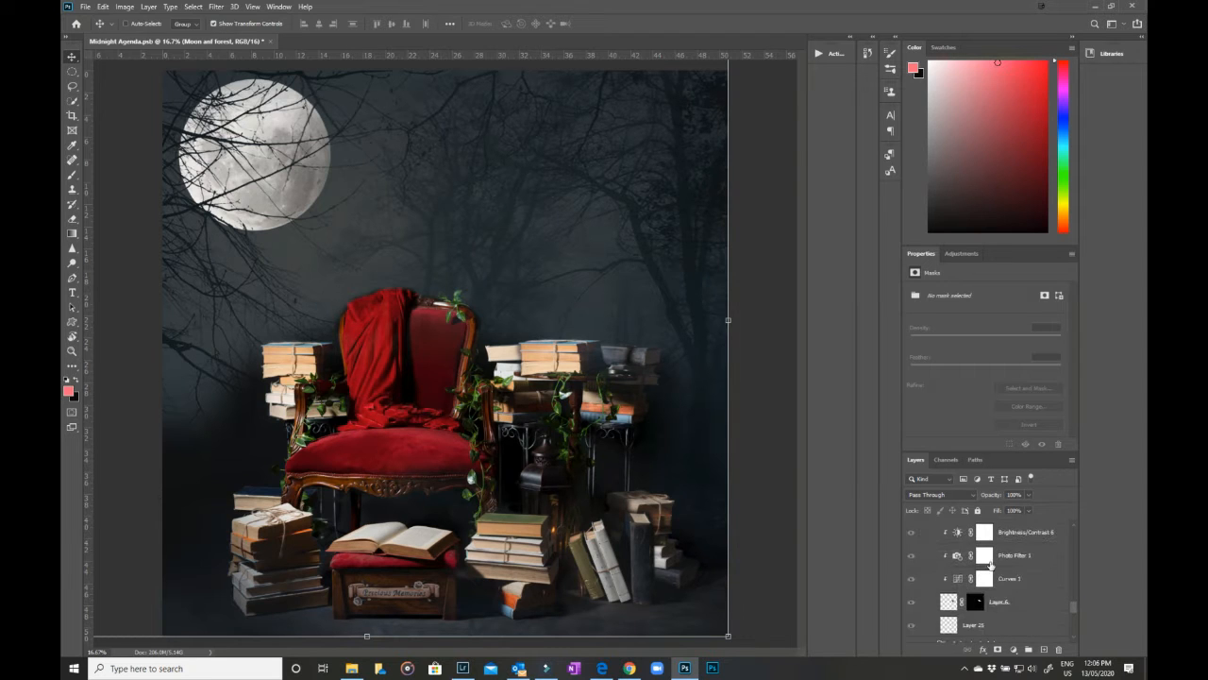
click(911, 603)
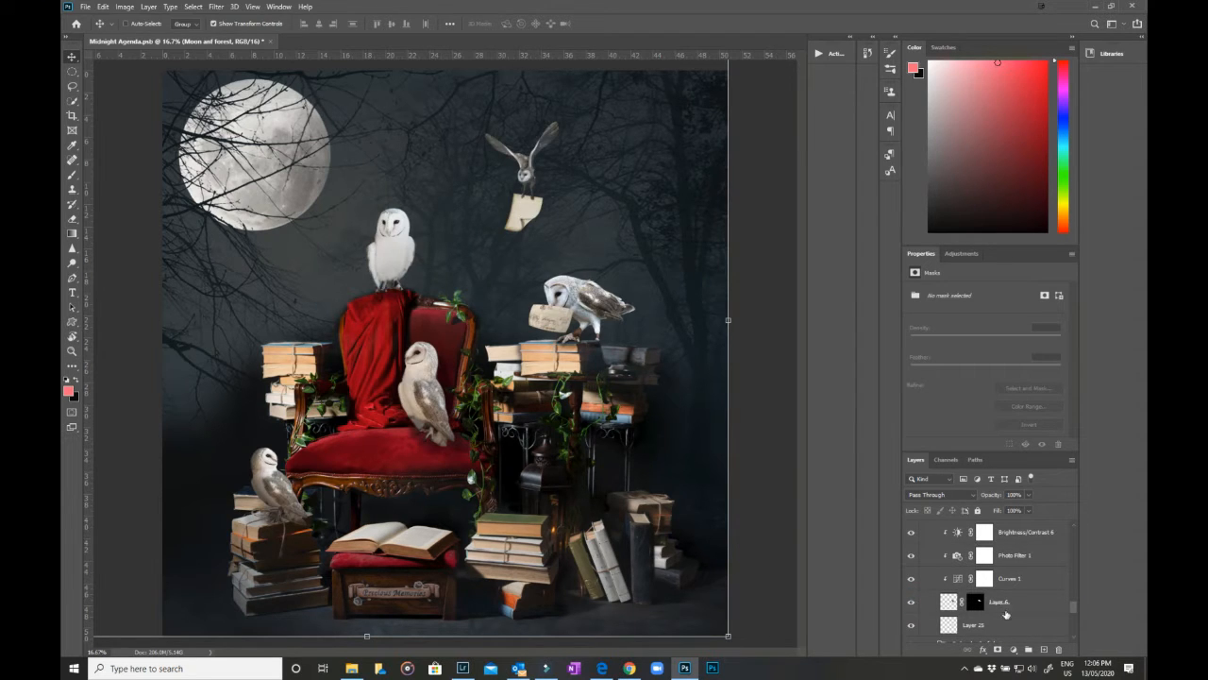
In the Owl on books group, hide every layer above Layer 6, from Layer 15 down to Curves 1
scroll(1005, 609, up, 6)
scroll(1004, 604, down, 1)
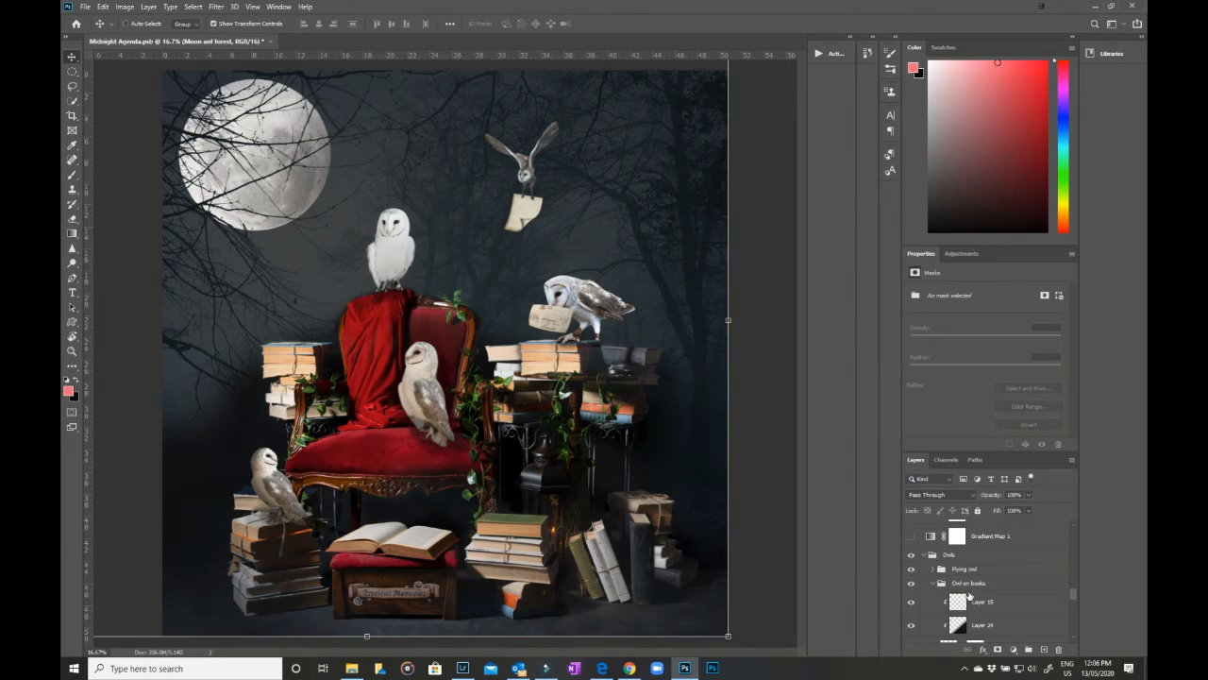
click(912, 601)
scroll(1008, 614, down, 3)
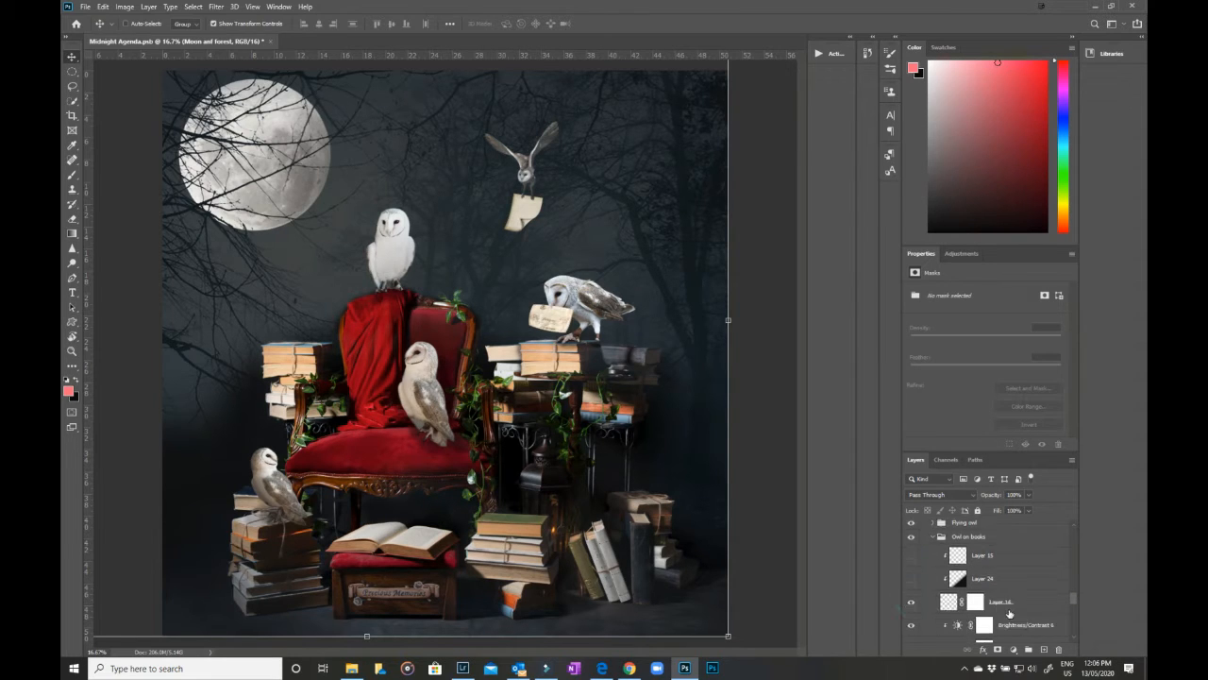
click(912, 628)
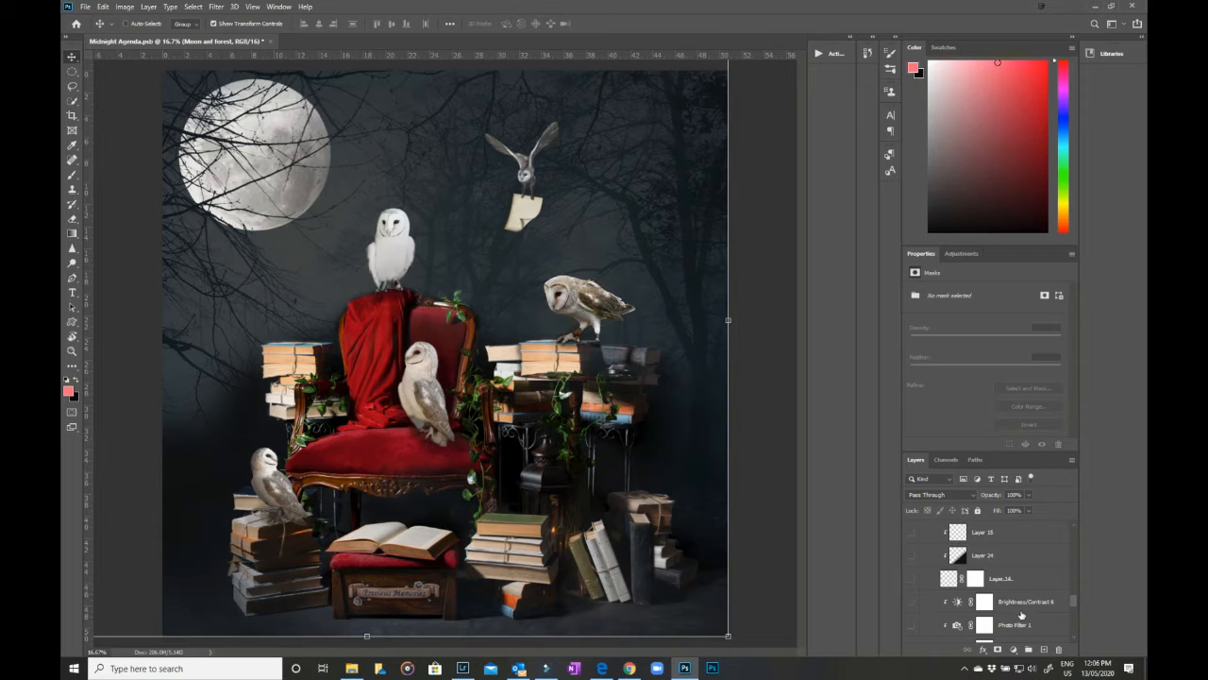
scroll(912, 623, down, 3)
click(911, 579)
click(911, 602)
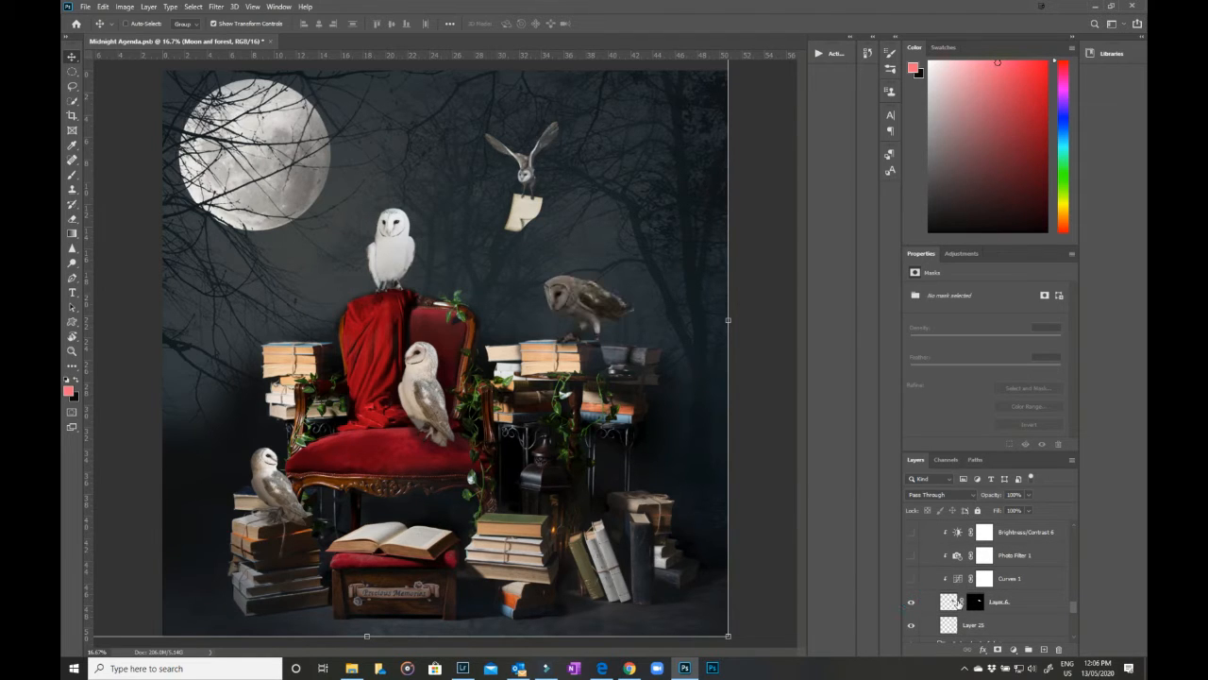
Show the Curves 1 adjustment again and select Layer 6, checking the options of its layer mask
click(911, 580)
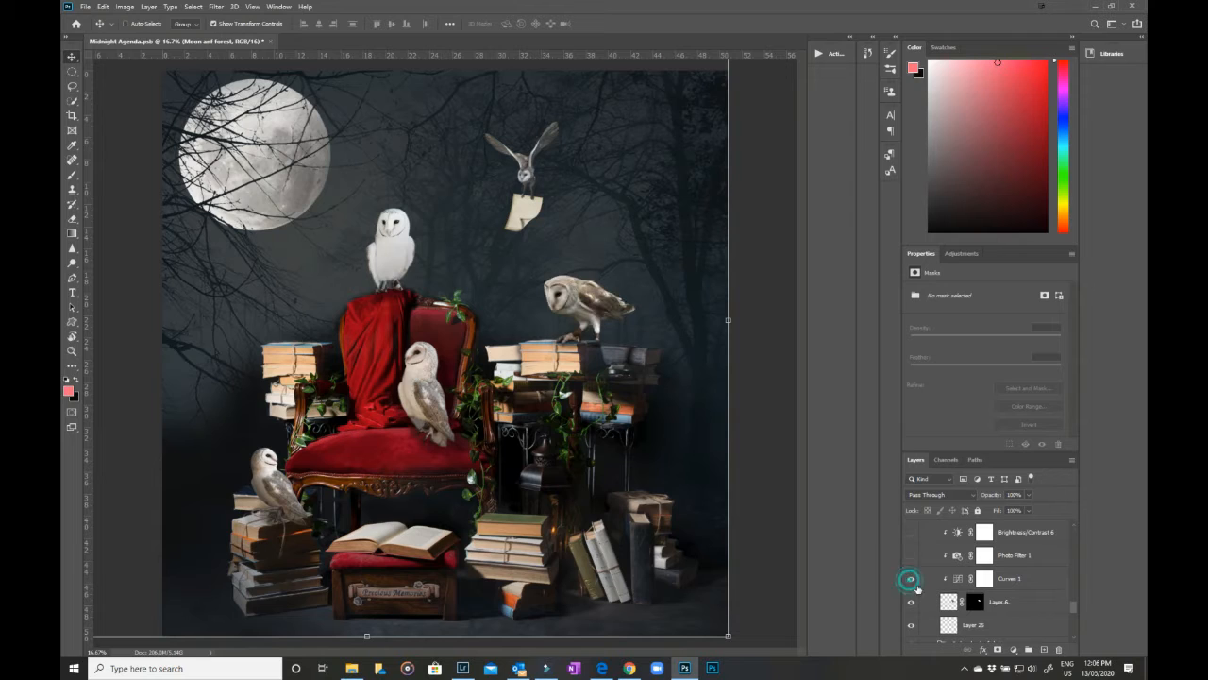
click(949, 601)
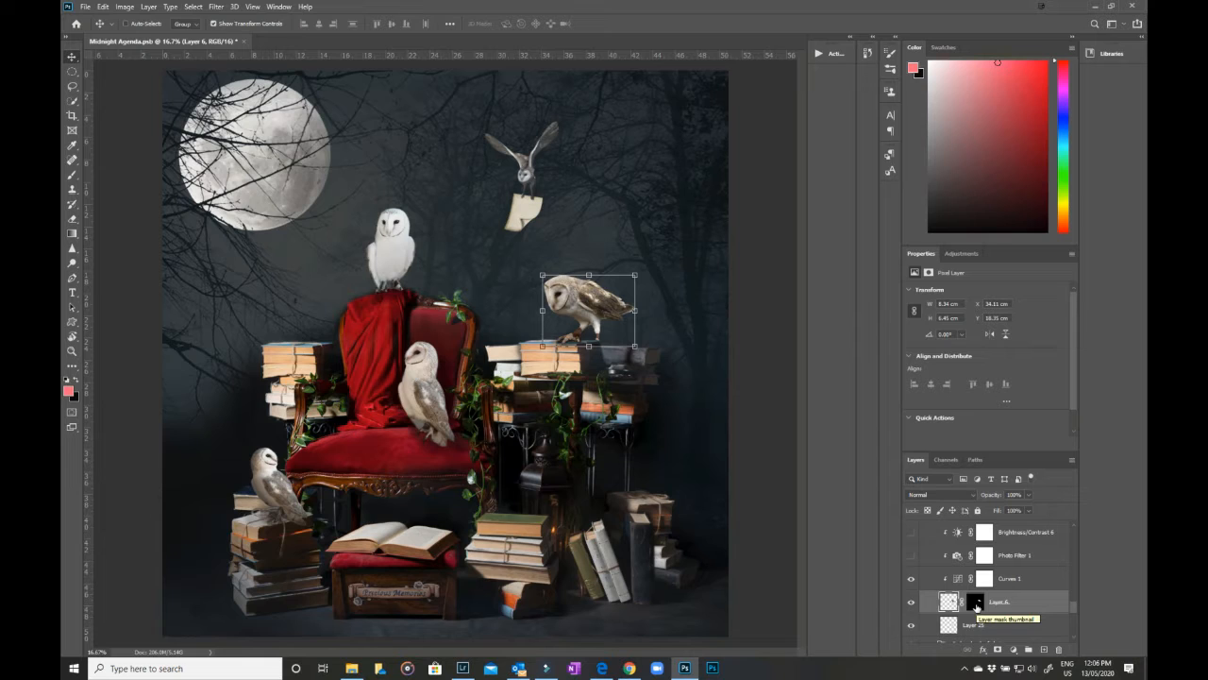
right_click(977, 606)
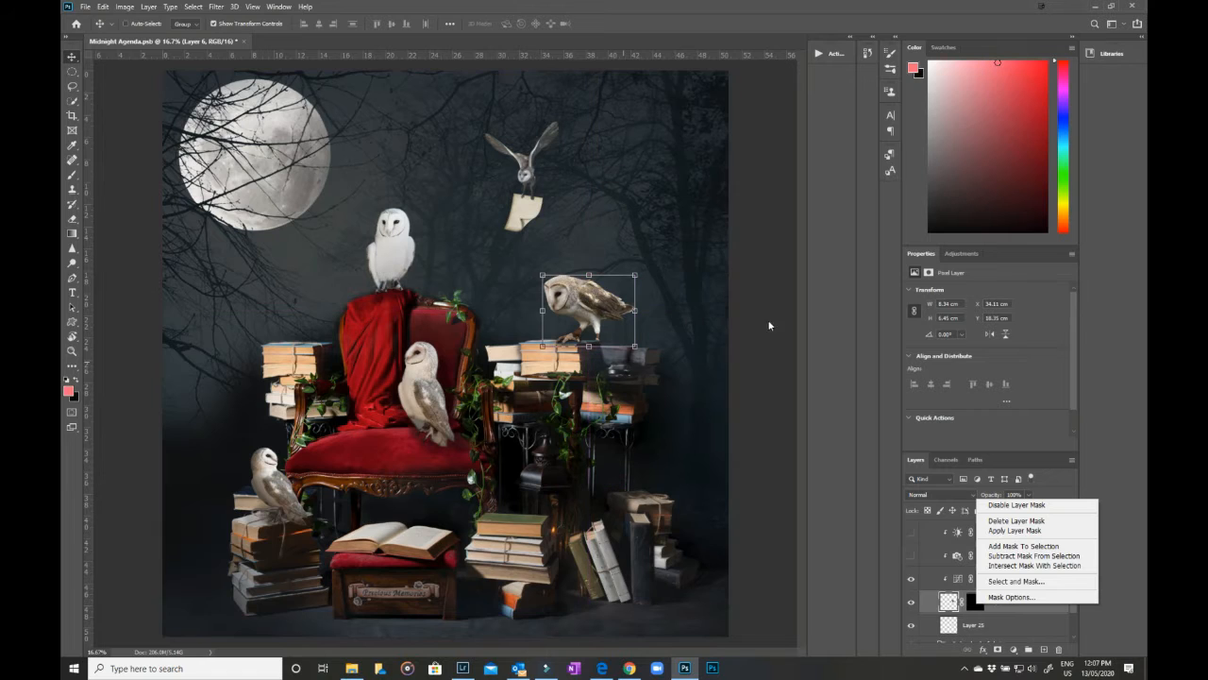
click(791, 312)
Examine the owl on the books up close with the layer directly below Layer 6 hidden and shown
key(ctrl+plus)
key(ctrl+plus)
key(ctrl+plus)
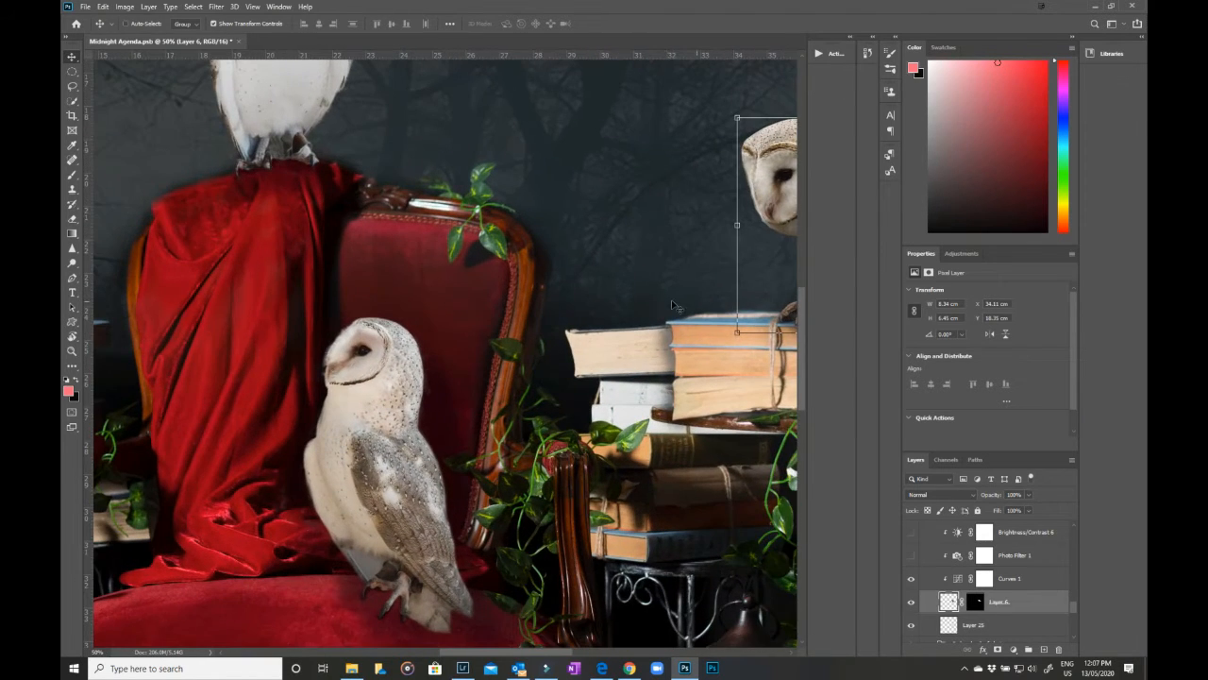
drag(583, 335, 280, 370)
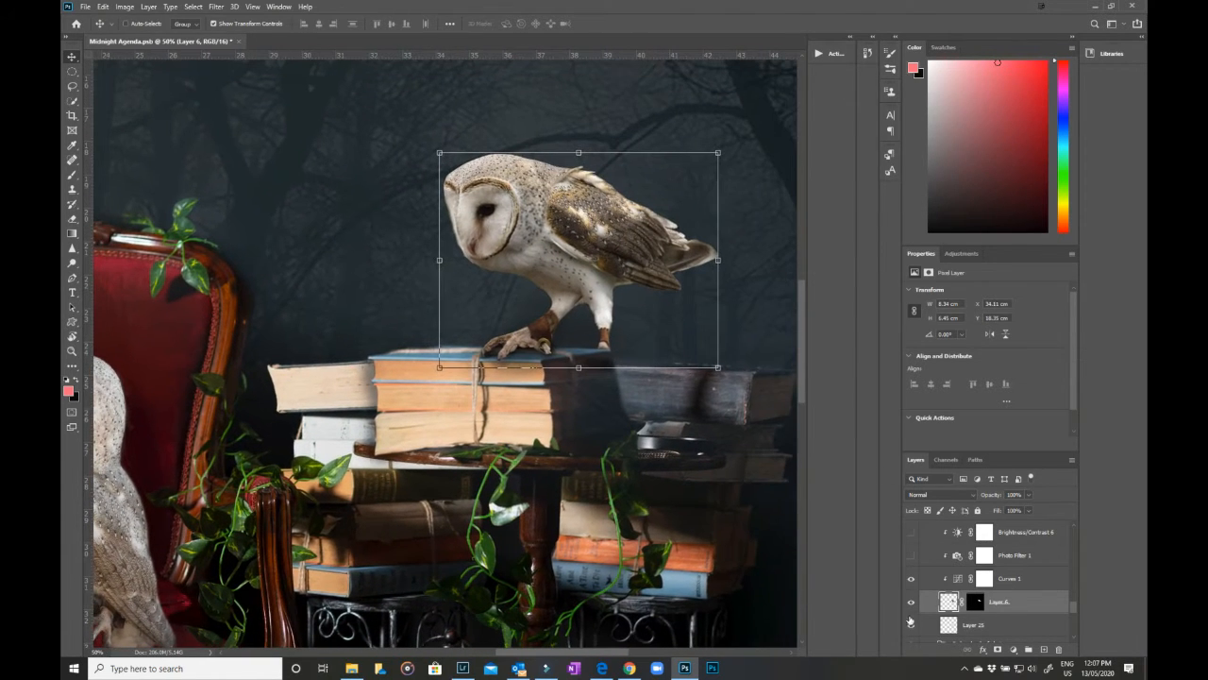
click(911, 628)
click(911, 628)
click(911, 627)
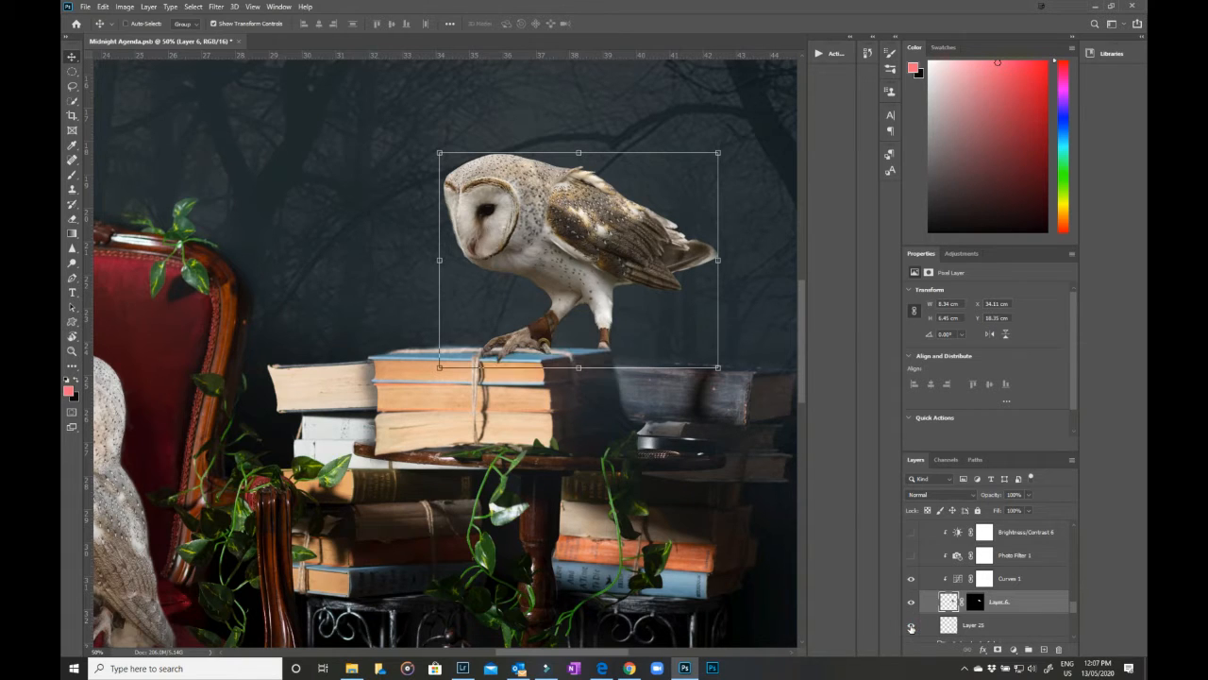
click(911, 628)
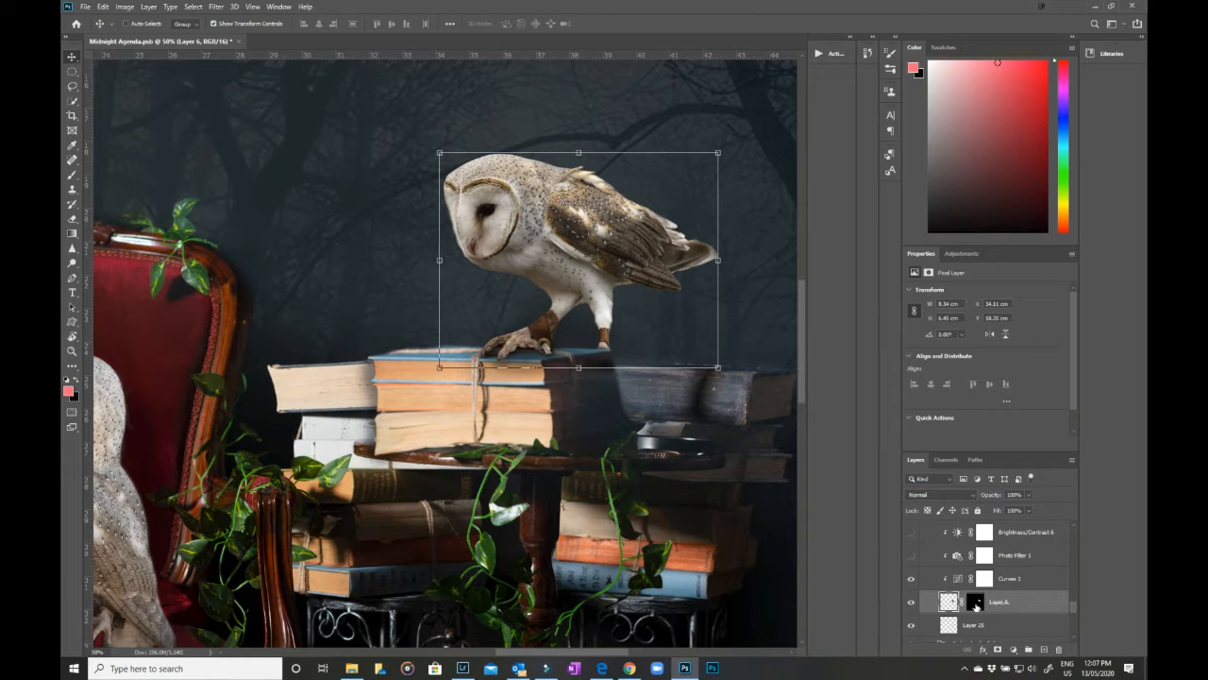
Compare the owl with and without the Curves 1 adjustment and view its curve settings
click(910, 578)
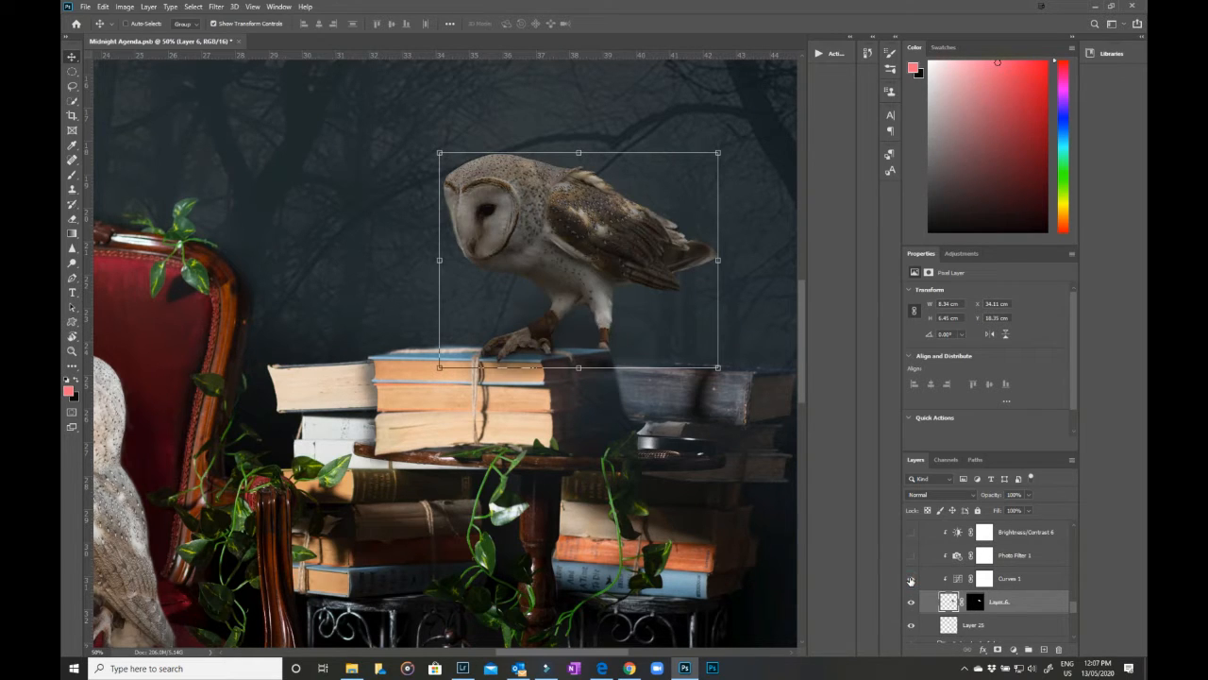
click(982, 579)
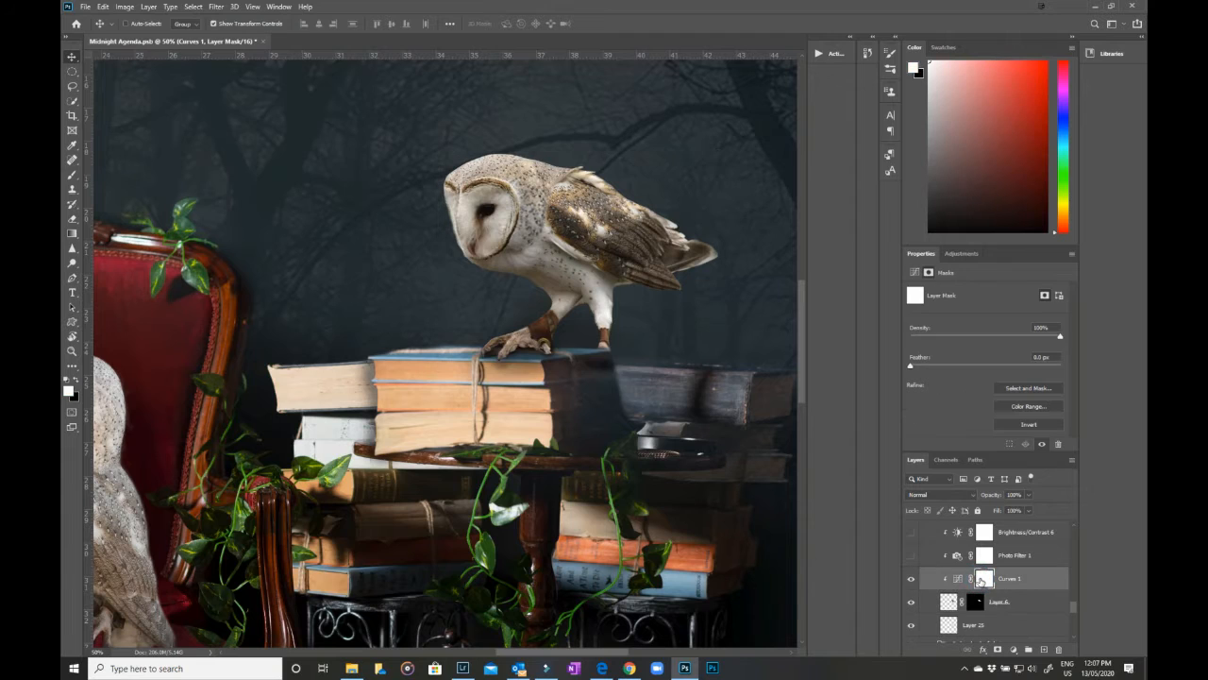
click(958, 580)
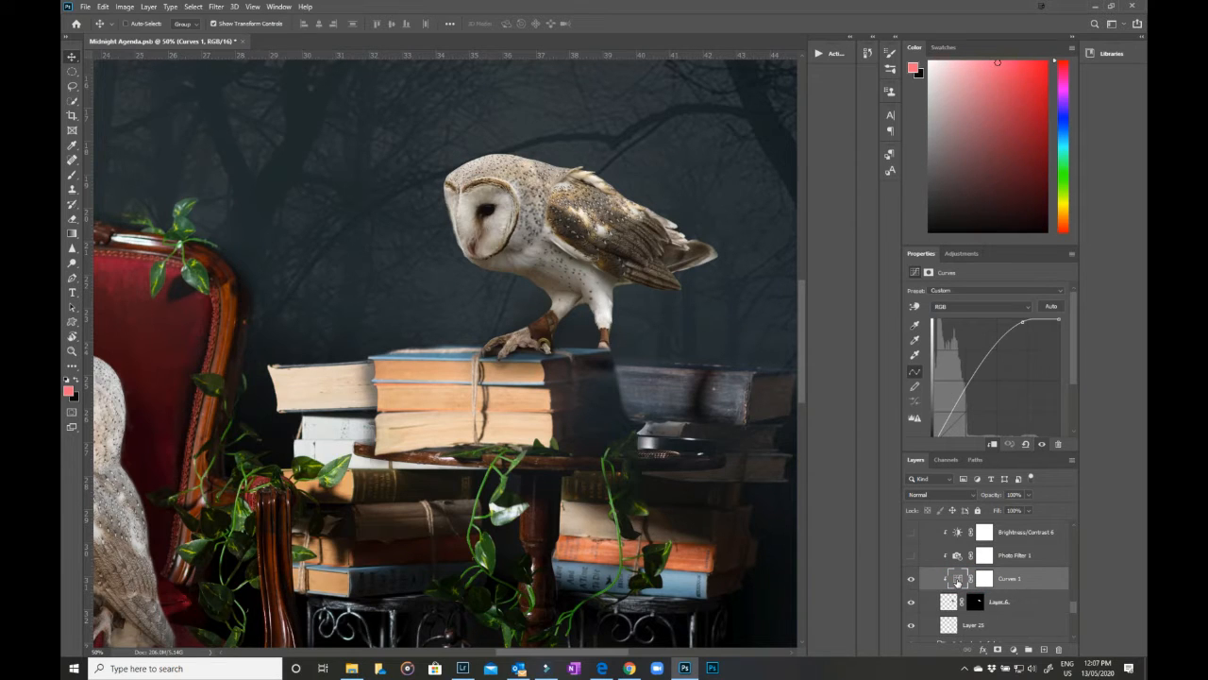
Show the Photo Filter 1 and Brightness/Contrast 6 adjustments on the owl on the books
click(911, 556)
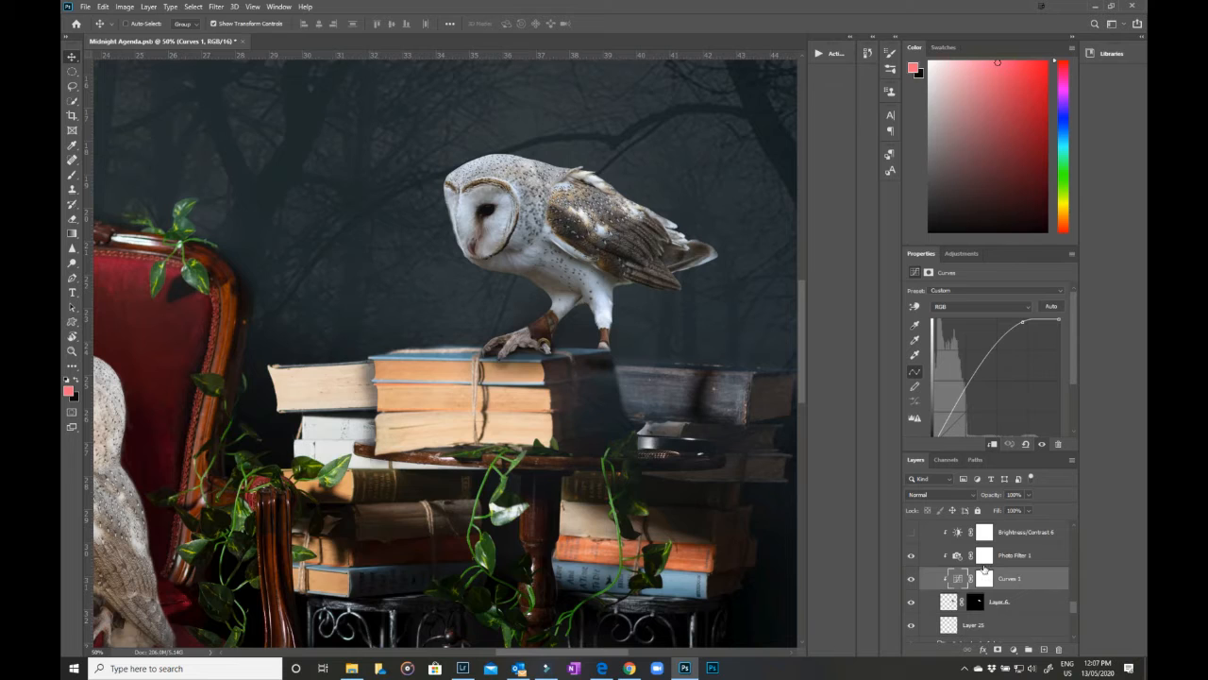
click(911, 534)
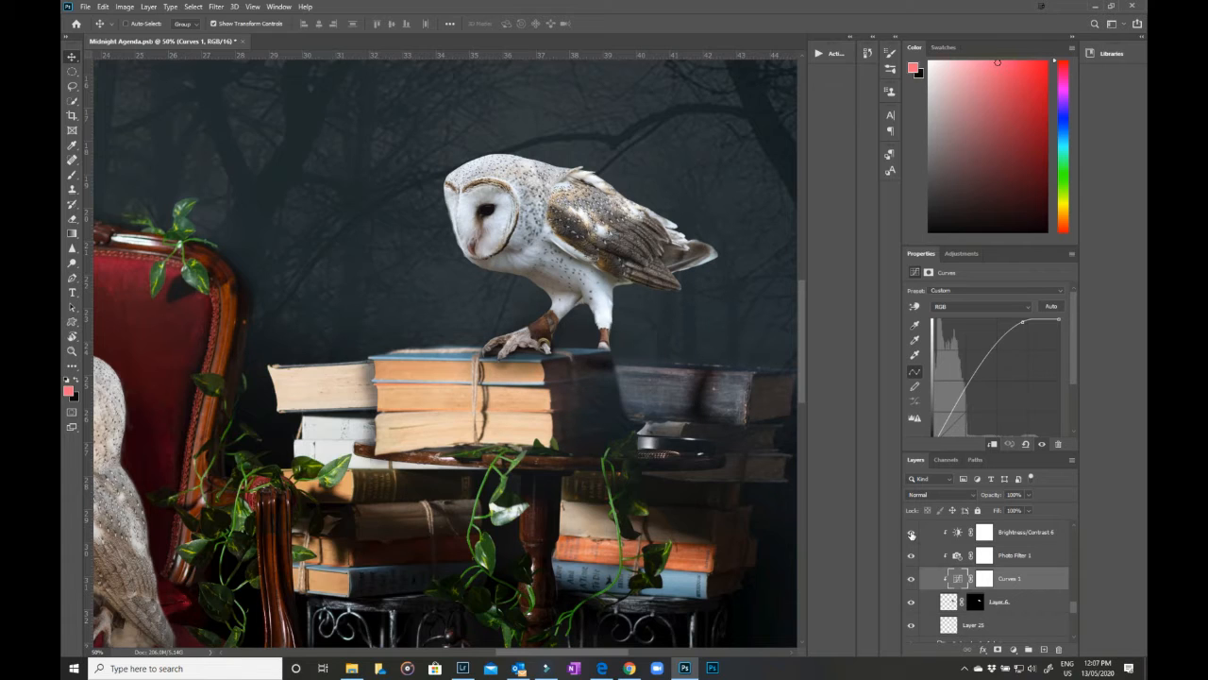
Show and select Layer 14, the letter in the beak of the owl on the books
scroll(1040, 600, up, 1)
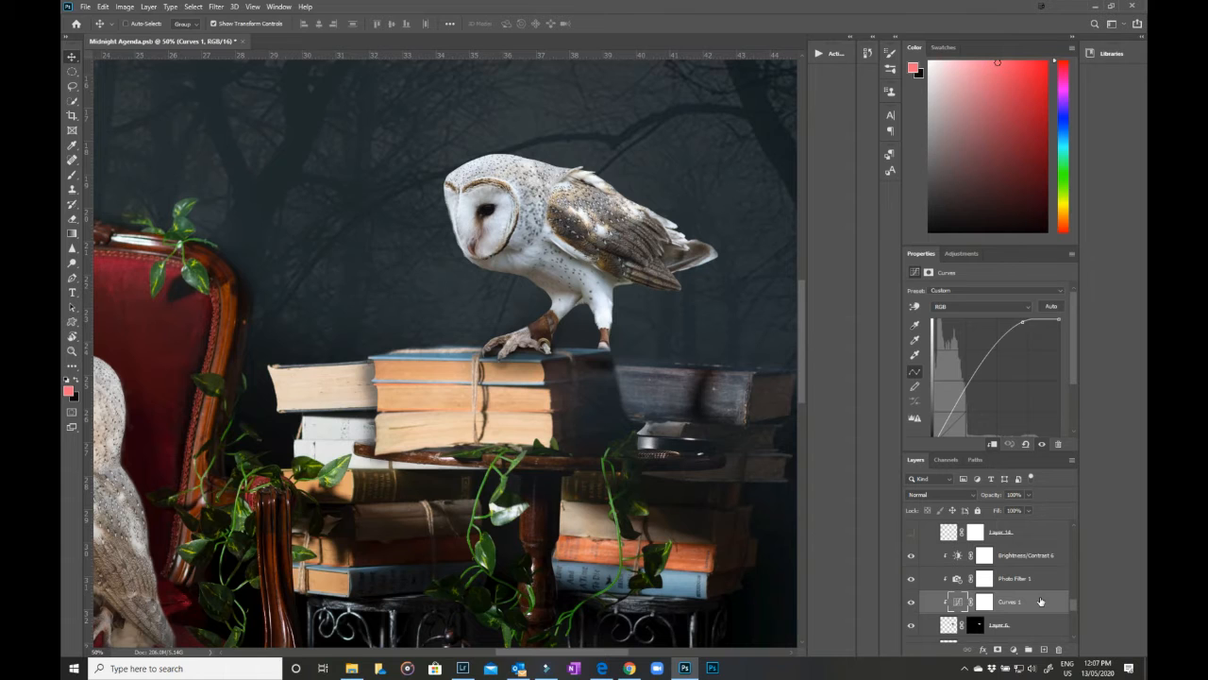
key(ctrl+0)
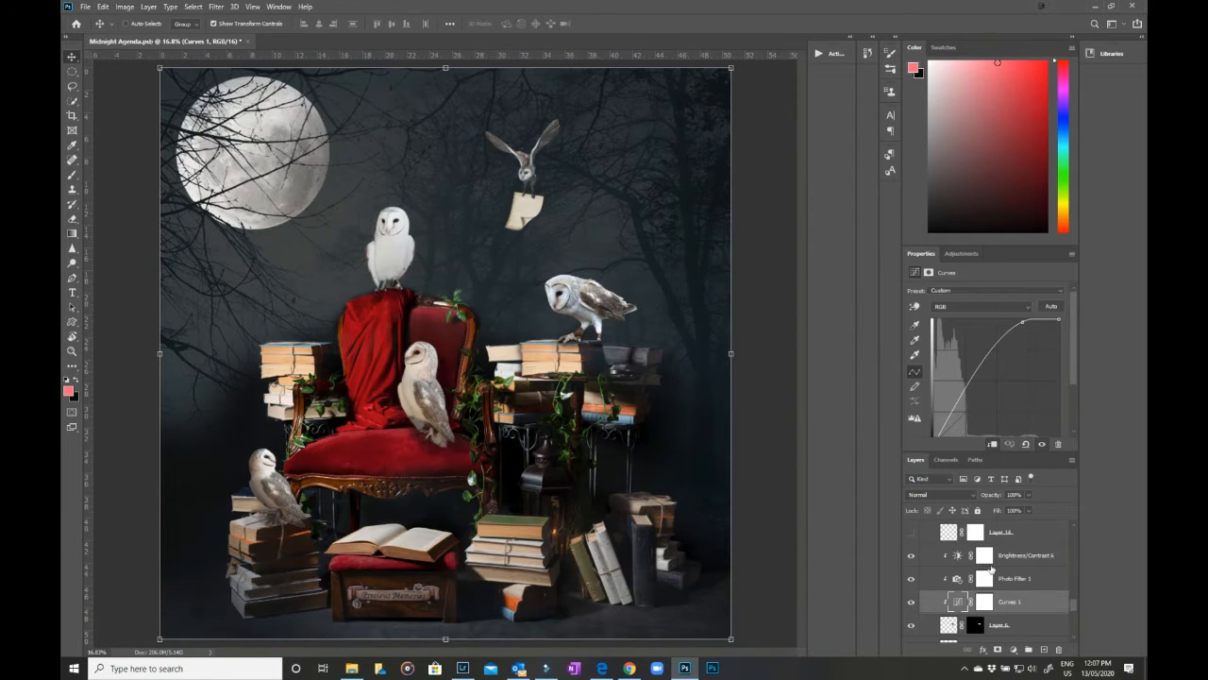
click(912, 532)
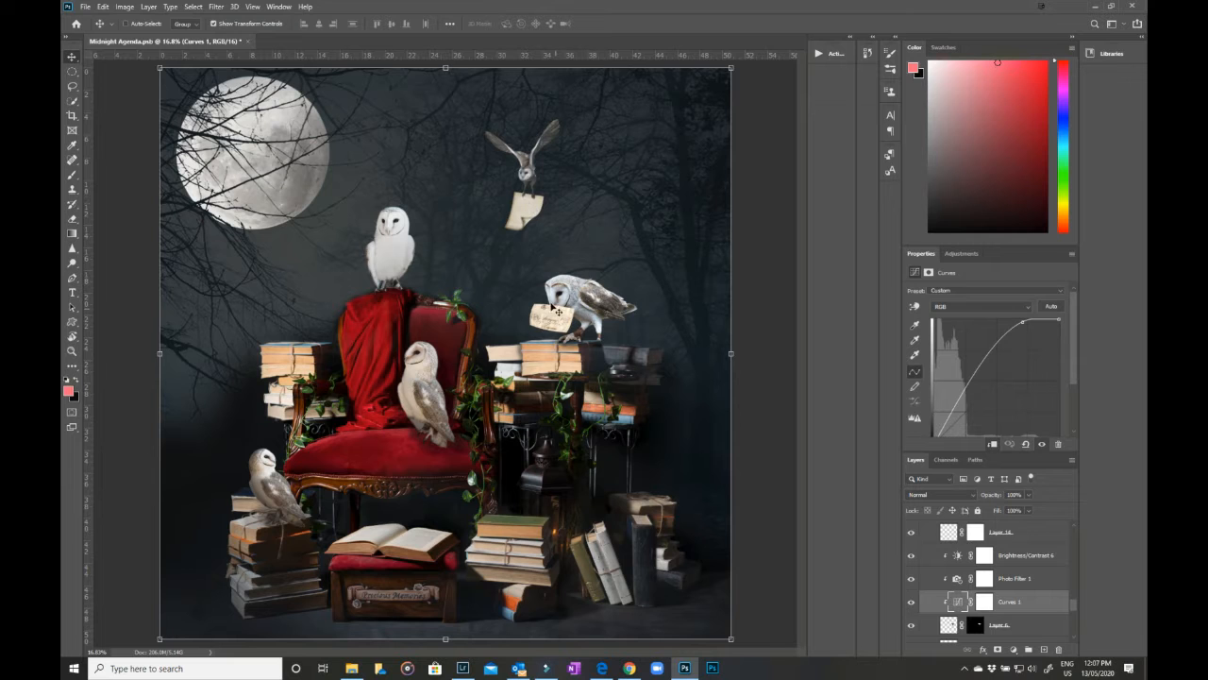
click(1016, 534)
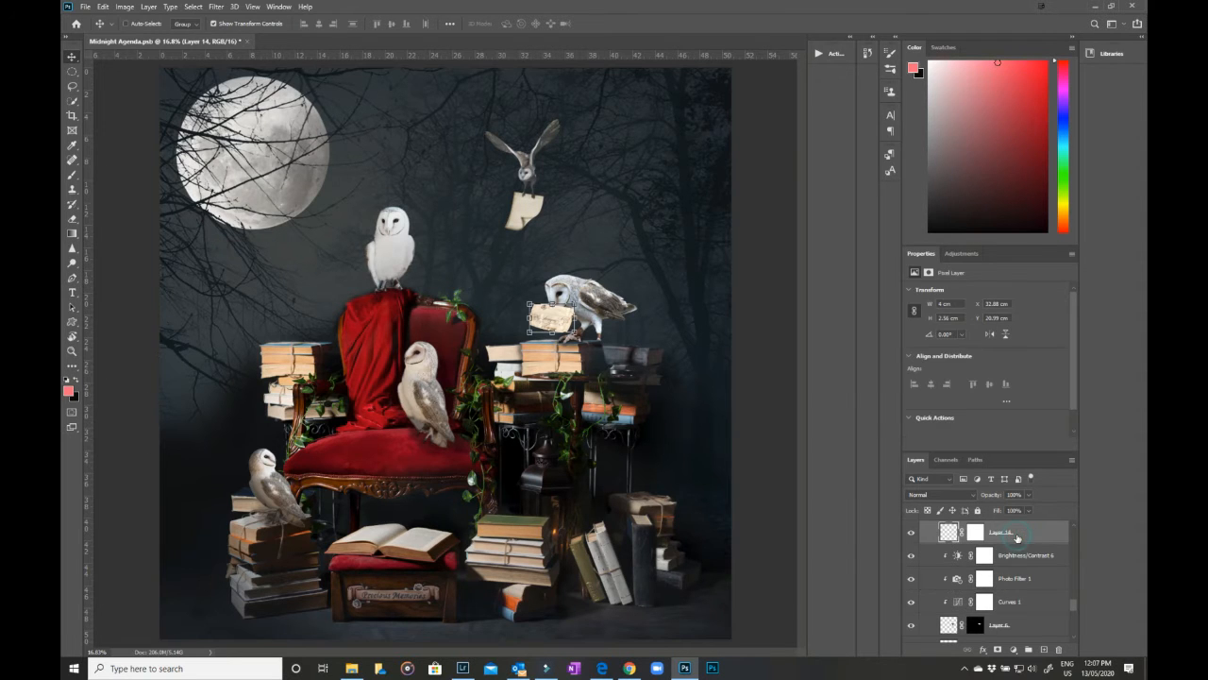
Show the clipped shading layers Layer 24 and Layer 15 above the letter and check the beak area up close
key(ctrl+plus)
key(ctrl+plus)
drag(773, 484, 666, 520)
scroll(1007, 578, up, 2)
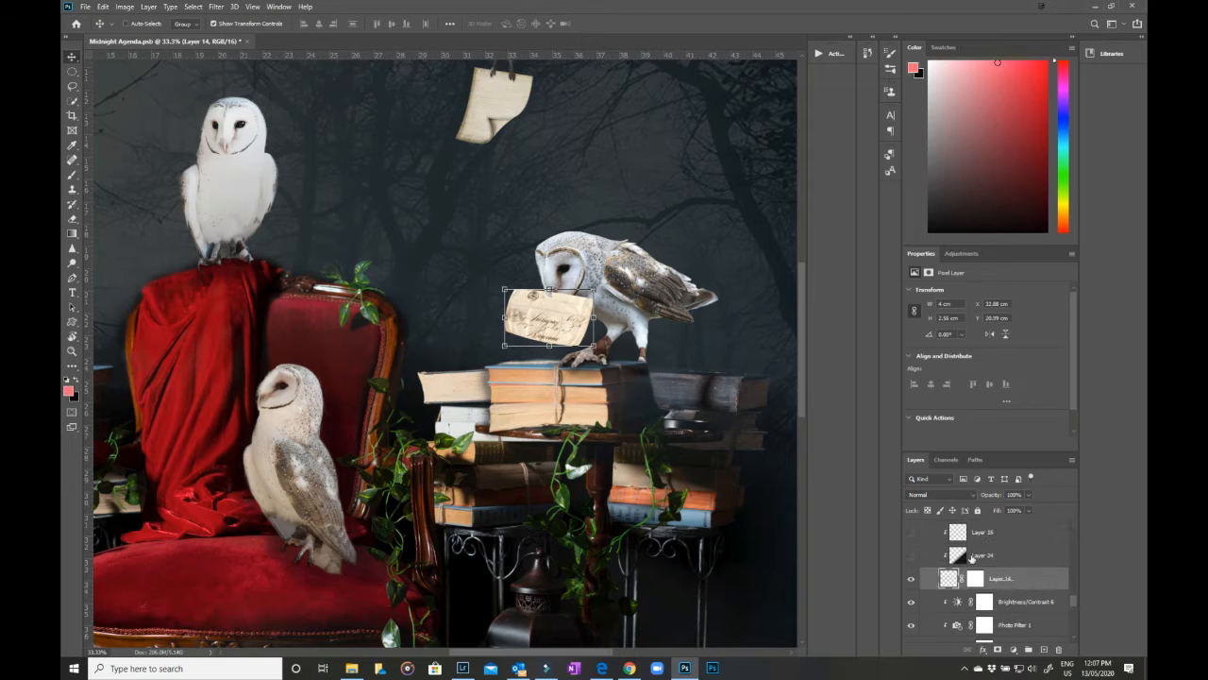
click(911, 555)
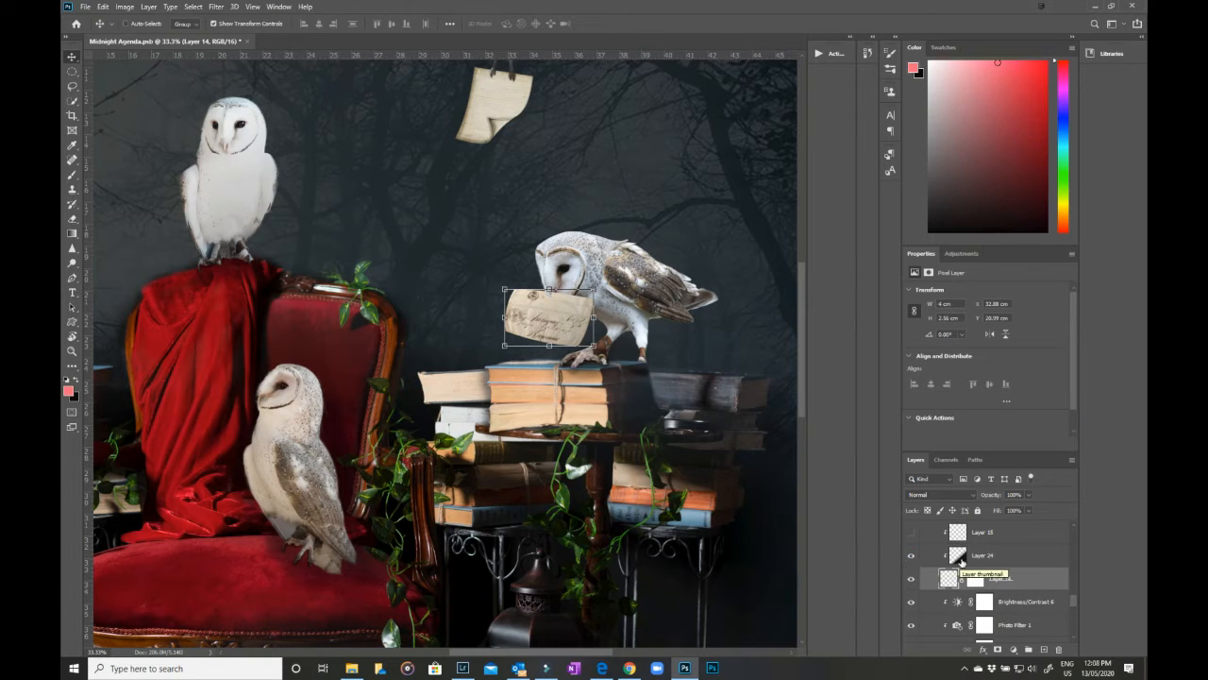
click(912, 535)
key(ctrl+plus)
key(ctrl+plus)
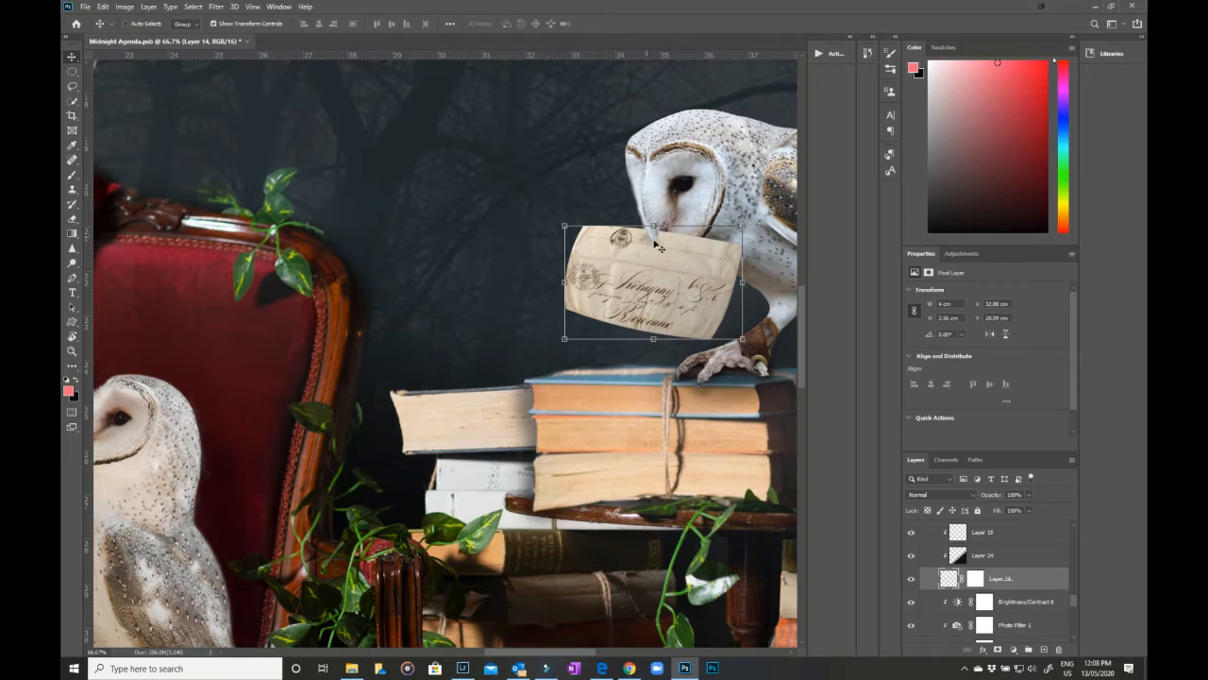
Collapse the Owl on books group and return to the whole composite
scroll(999, 586, up, 2)
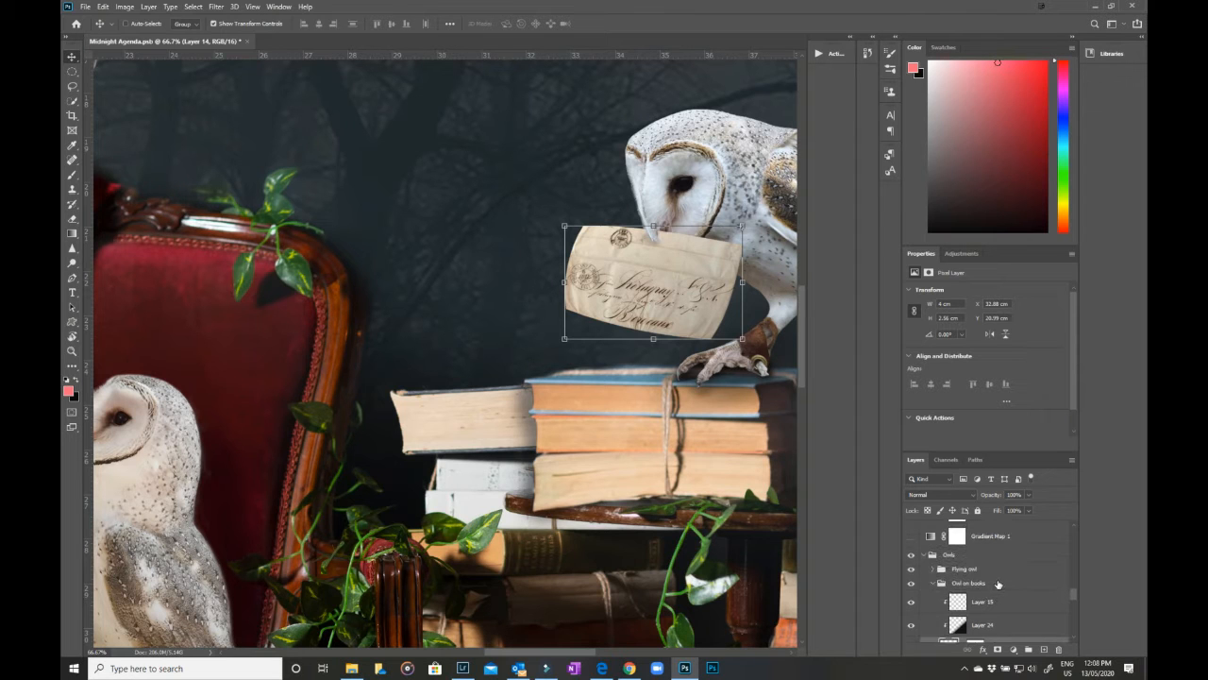
click(936, 586)
key(ctrl+0)
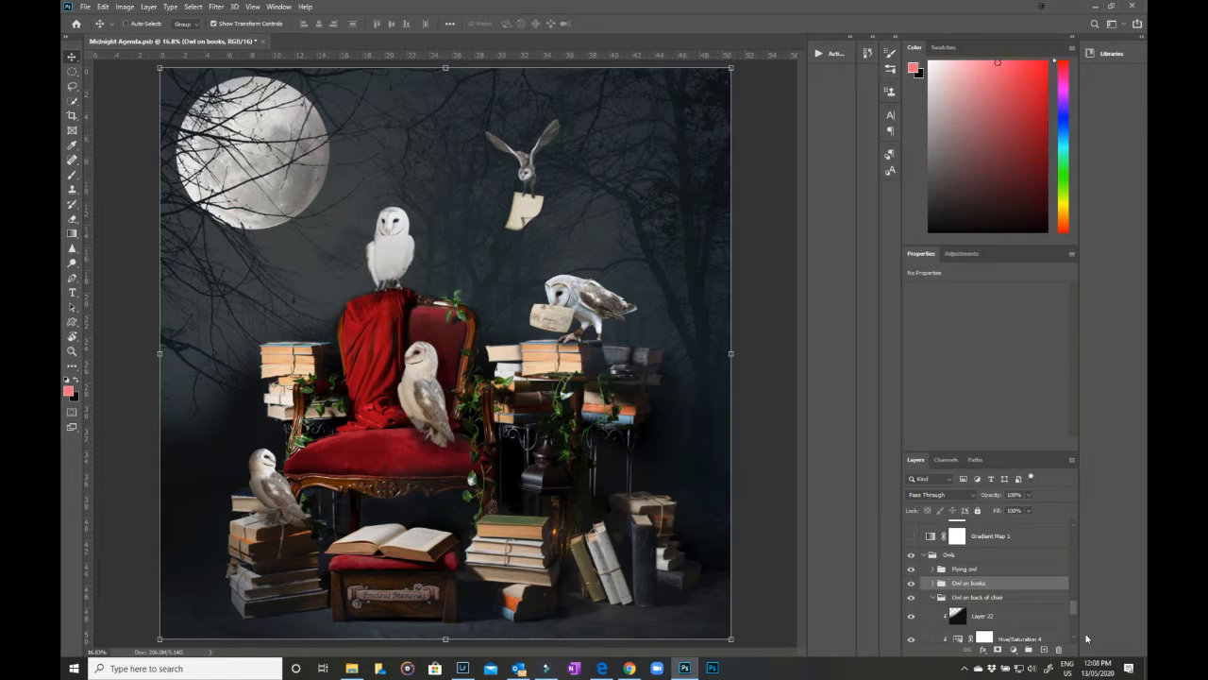
Show the Gradient Map 1 and Brightness/Contrast 5 adjustments above the Owls group, viewing the settings of each
scroll(1016, 607, up, 2)
scroll(1016, 607, up, 1)
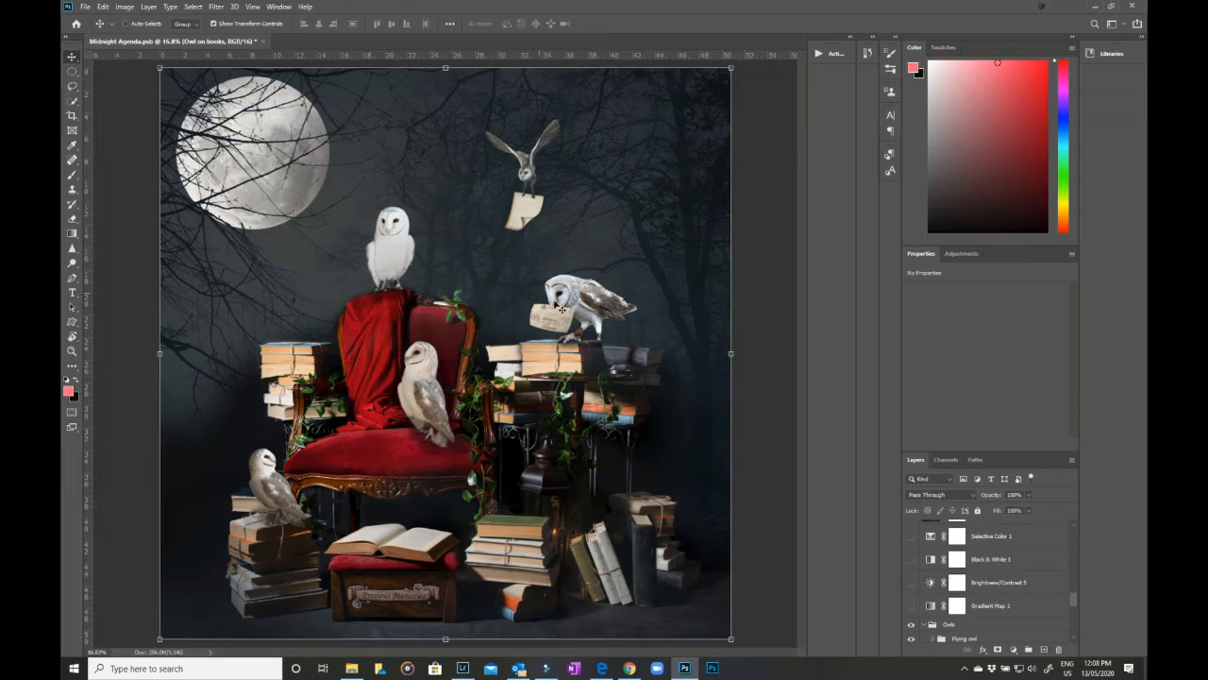
click(911, 606)
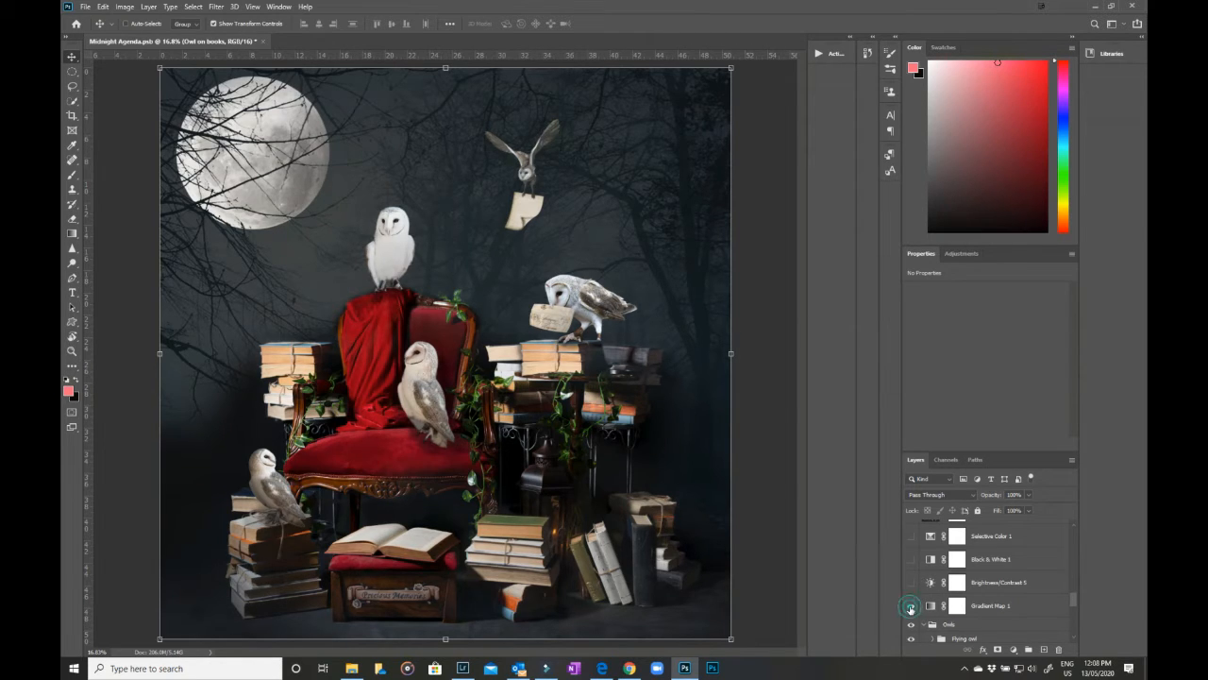
click(993, 608)
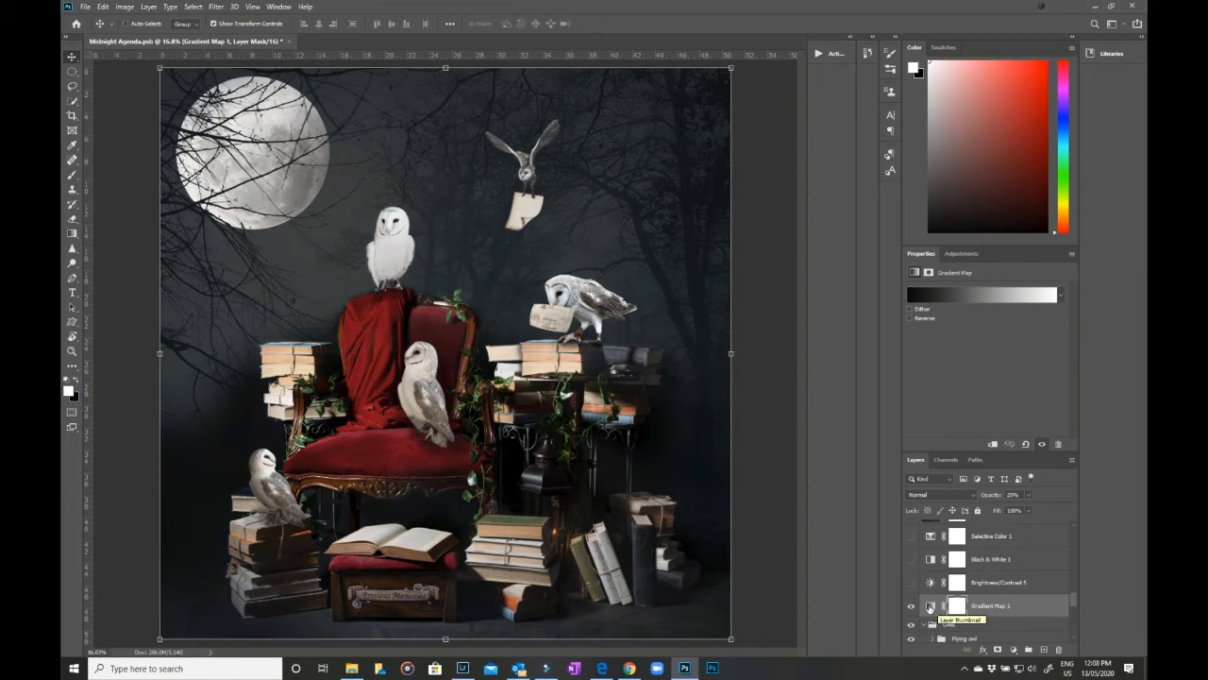
click(910, 584)
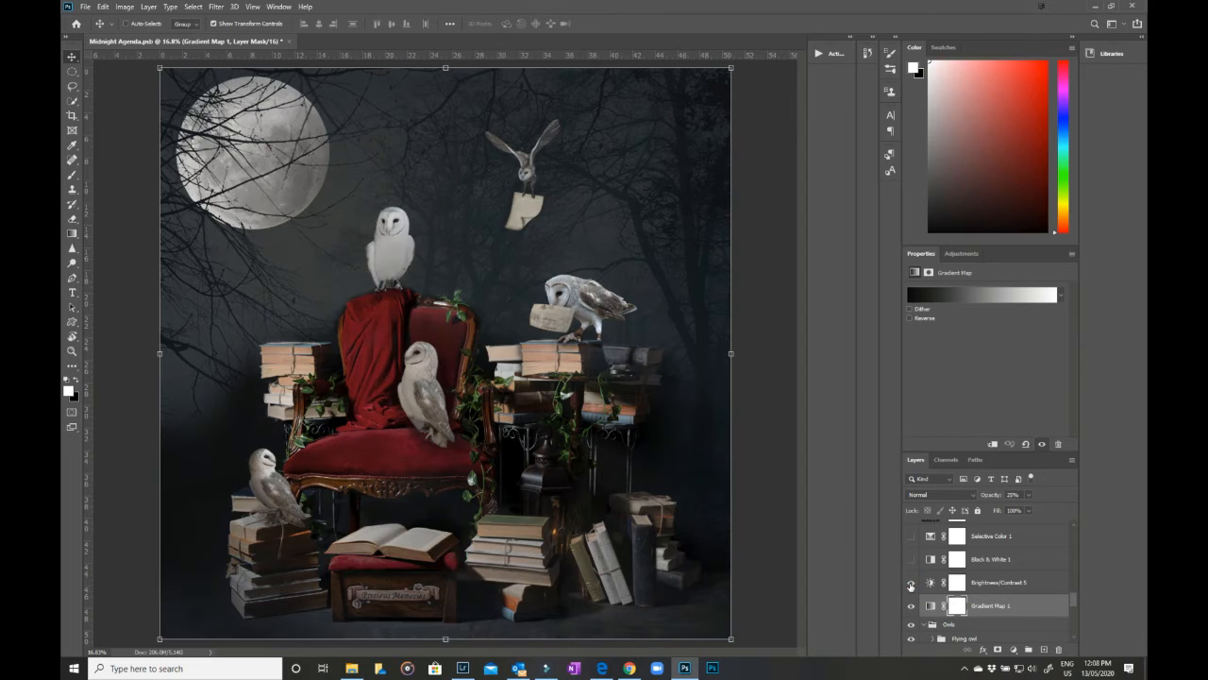
click(930, 584)
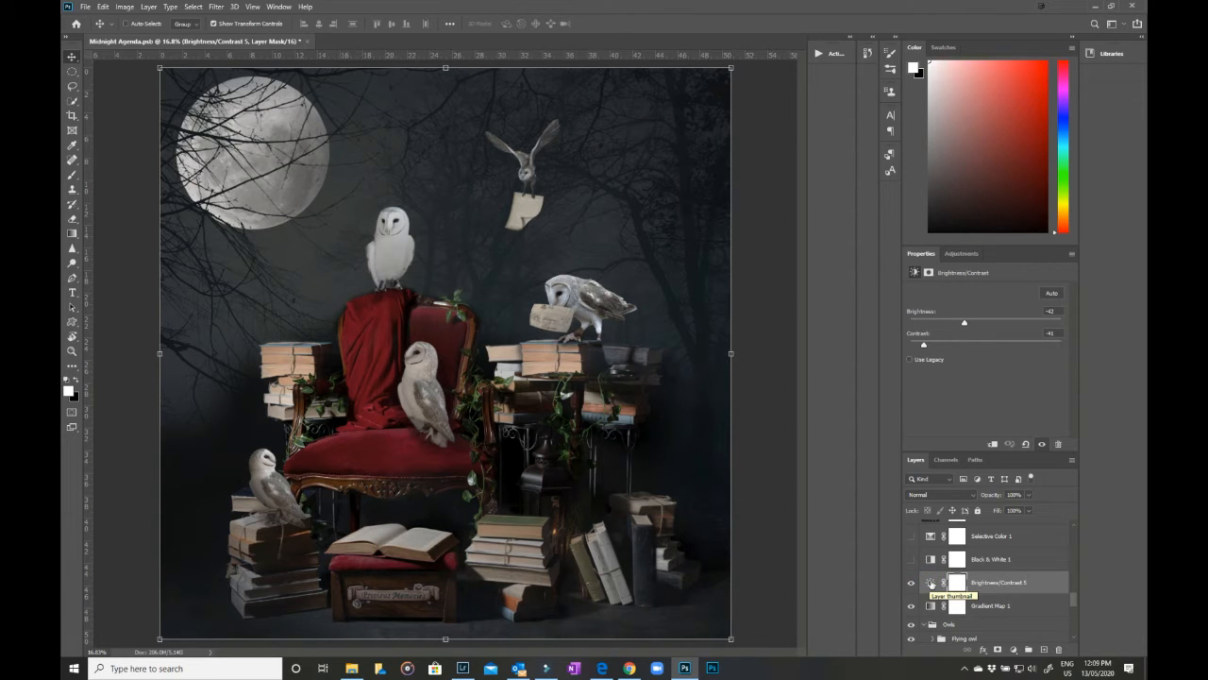
Show the Black & White 1 and Selective Color 1 adjustments, viewing the settings of each
click(911, 560)
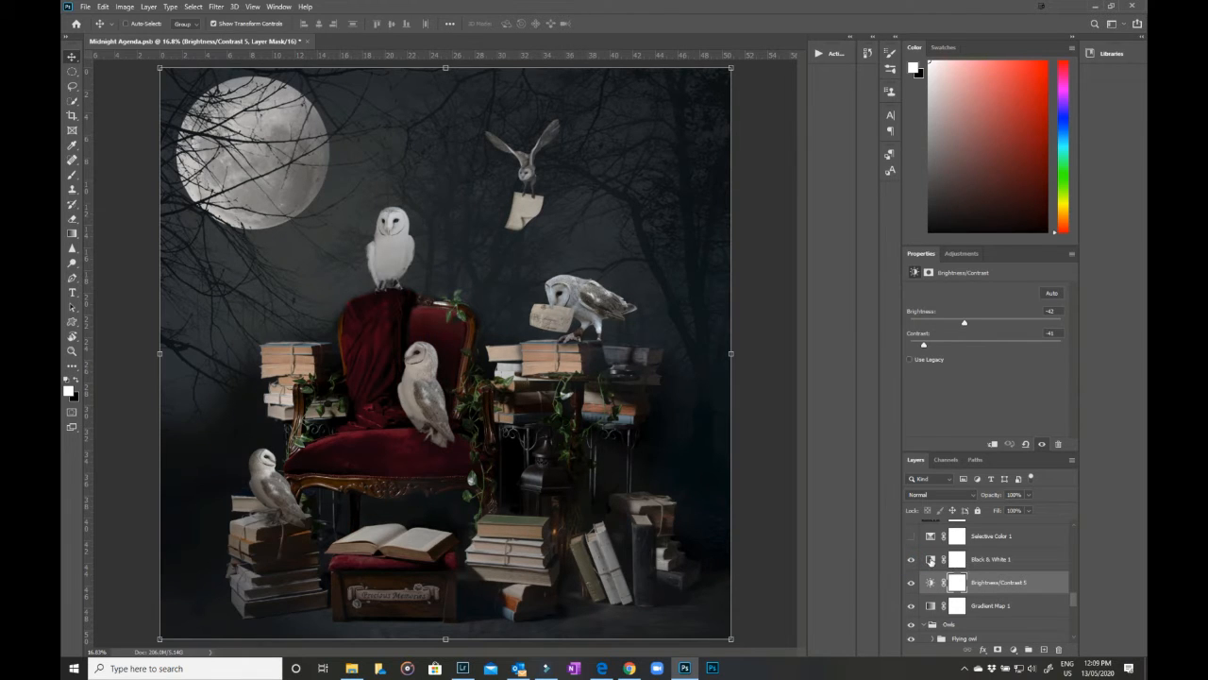
click(932, 559)
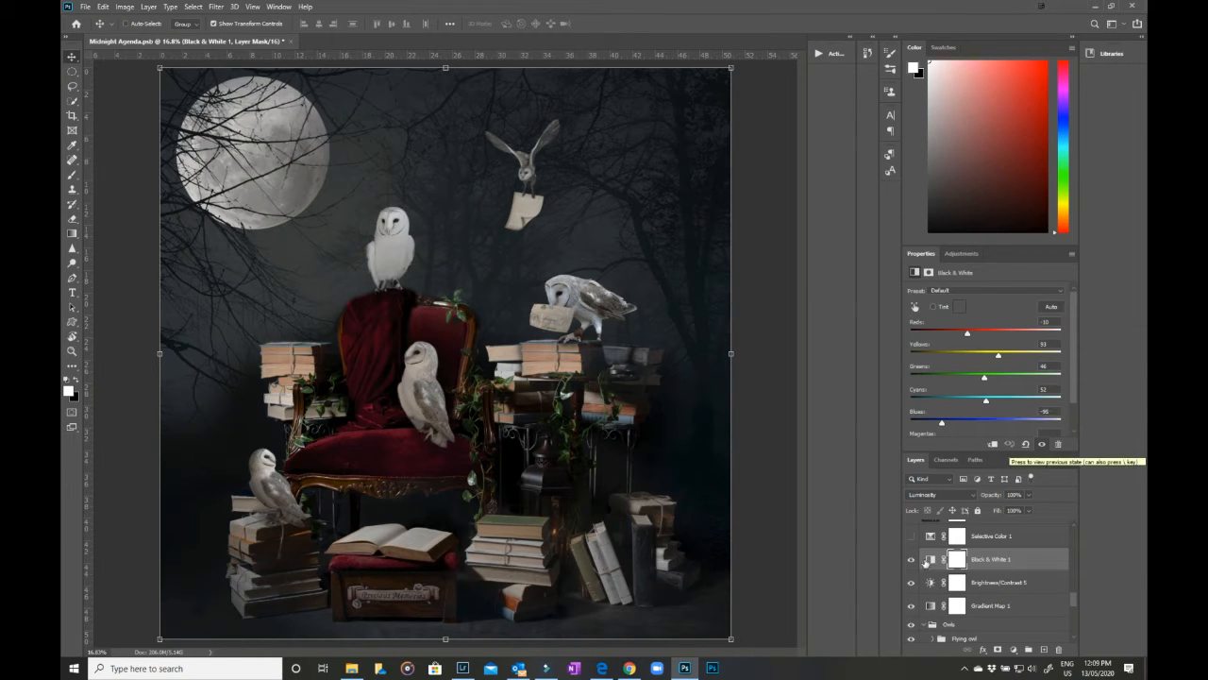
click(911, 538)
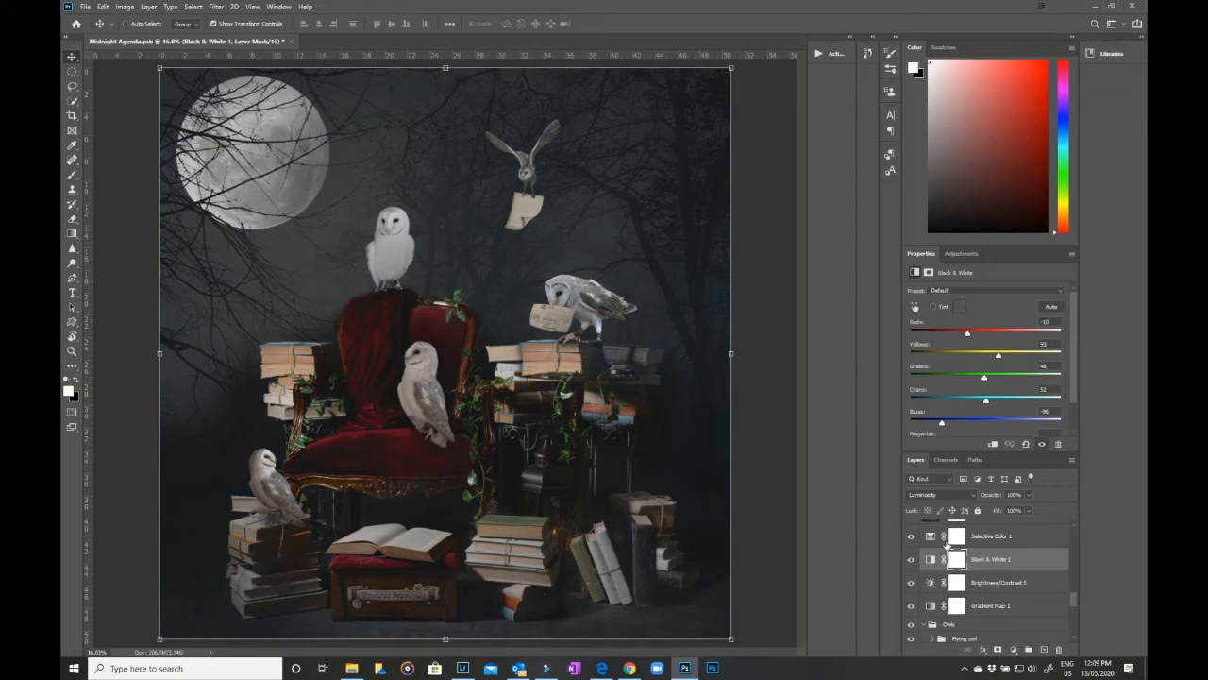
click(934, 538)
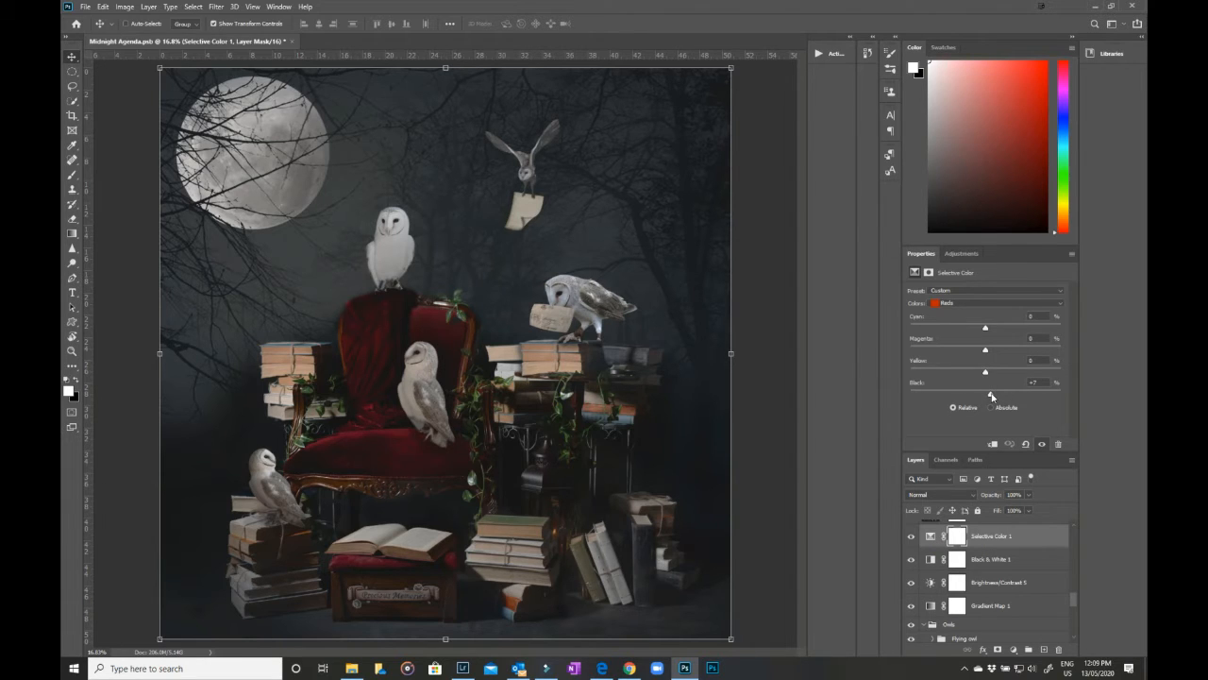
Review the Selective Color 1 settings for Yellows, Blacks and Whites
click(965, 303)
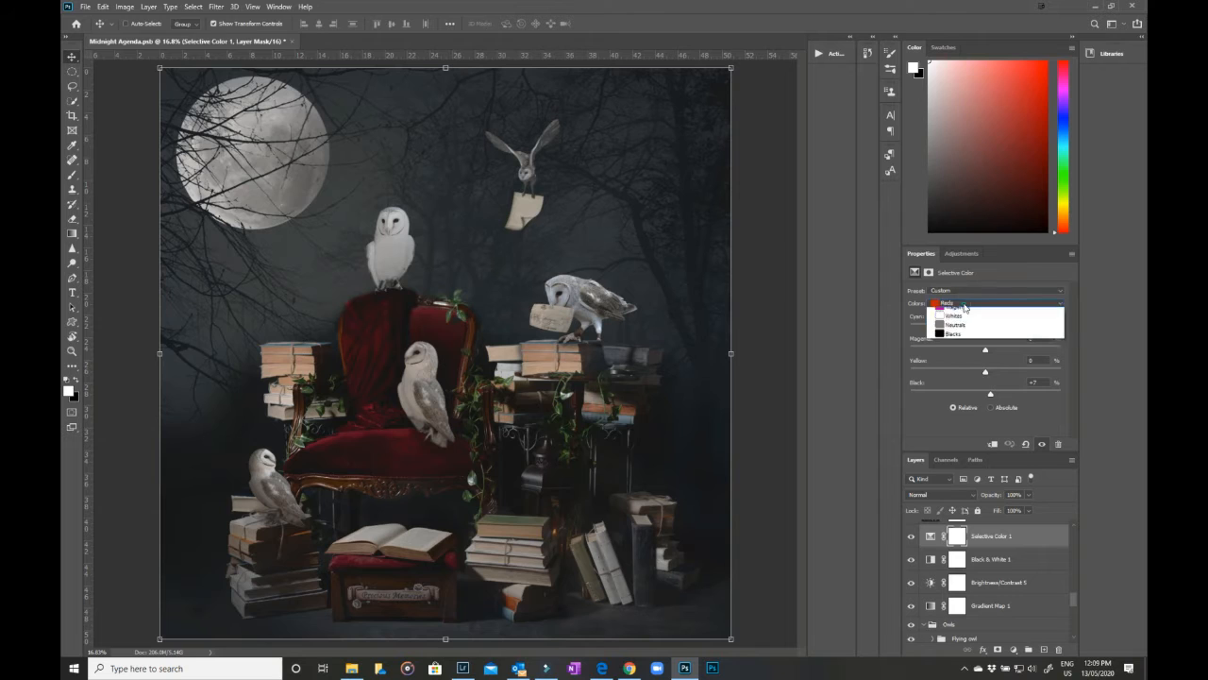
click(957, 326)
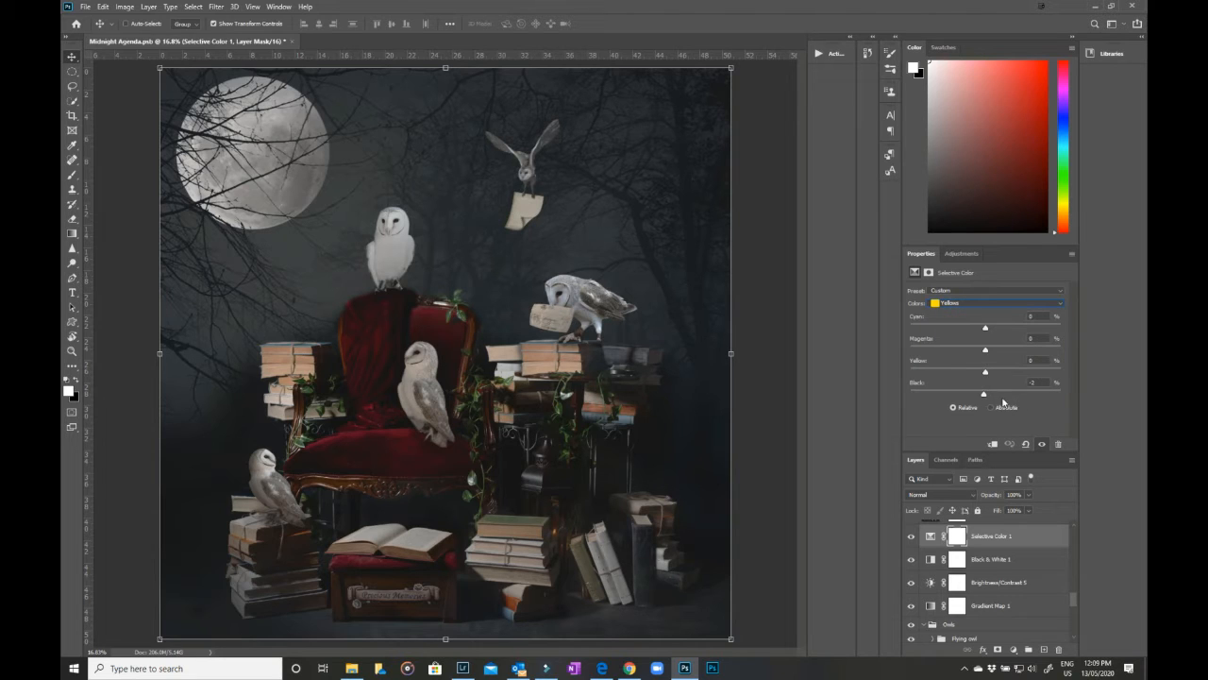
click(953, 304)
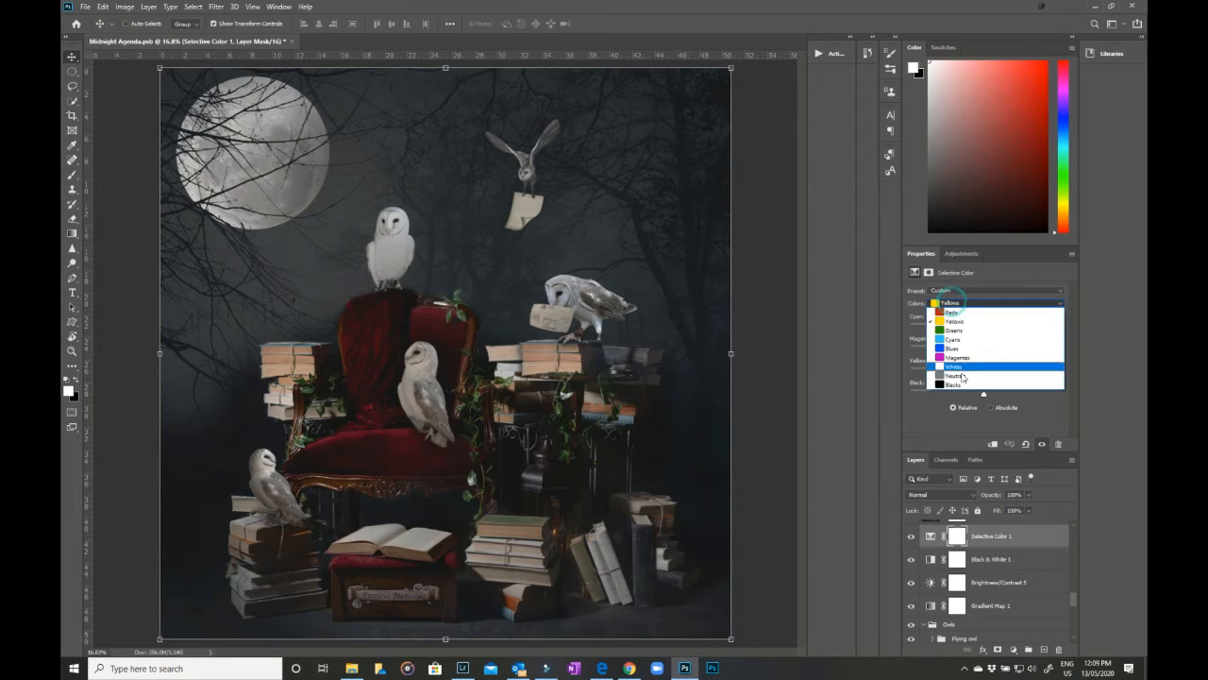
click(954, 385)
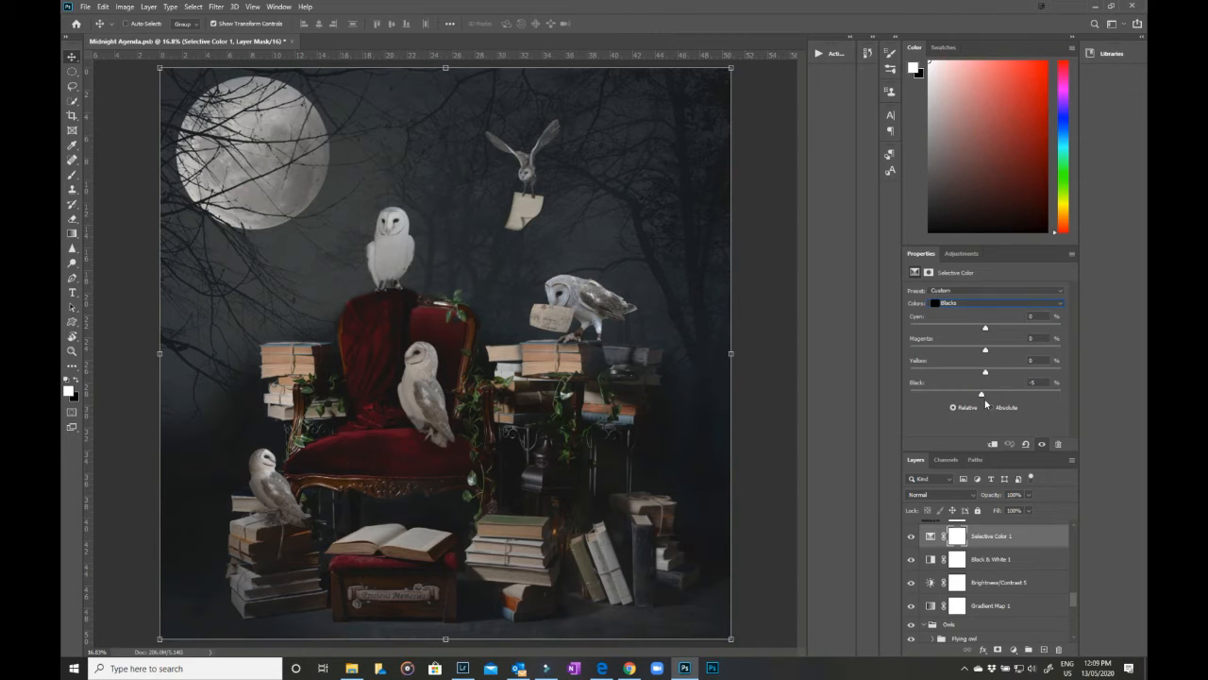
click(955, 304)
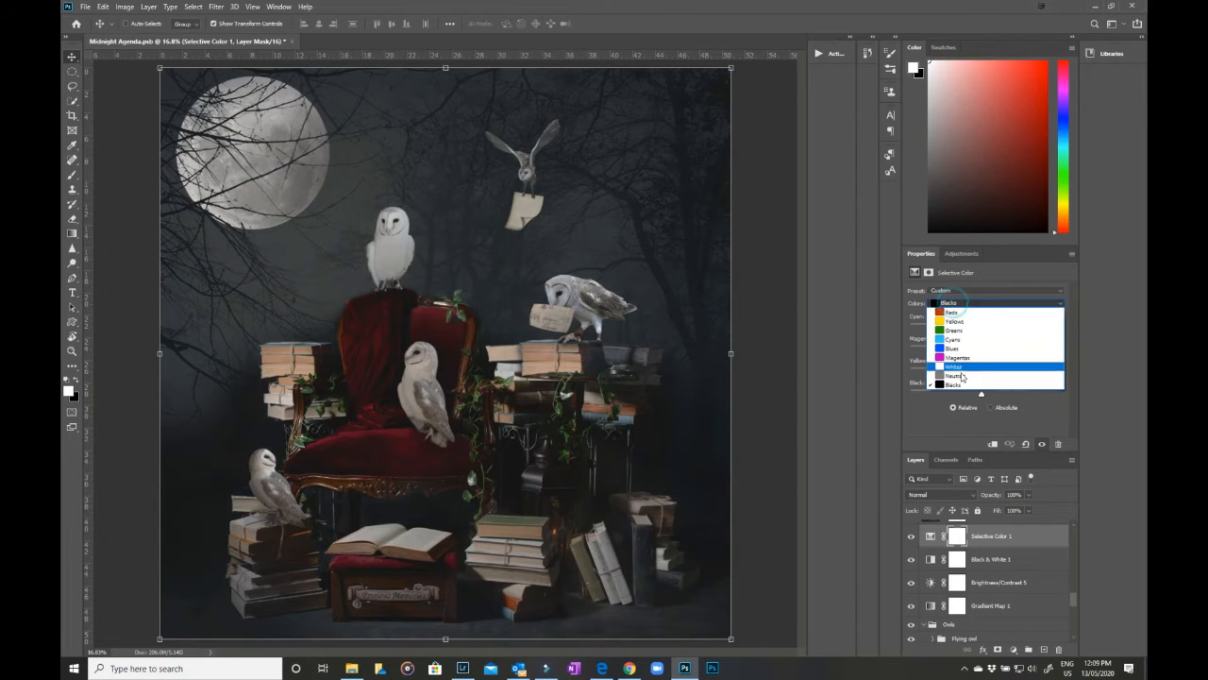
click(958, 368)
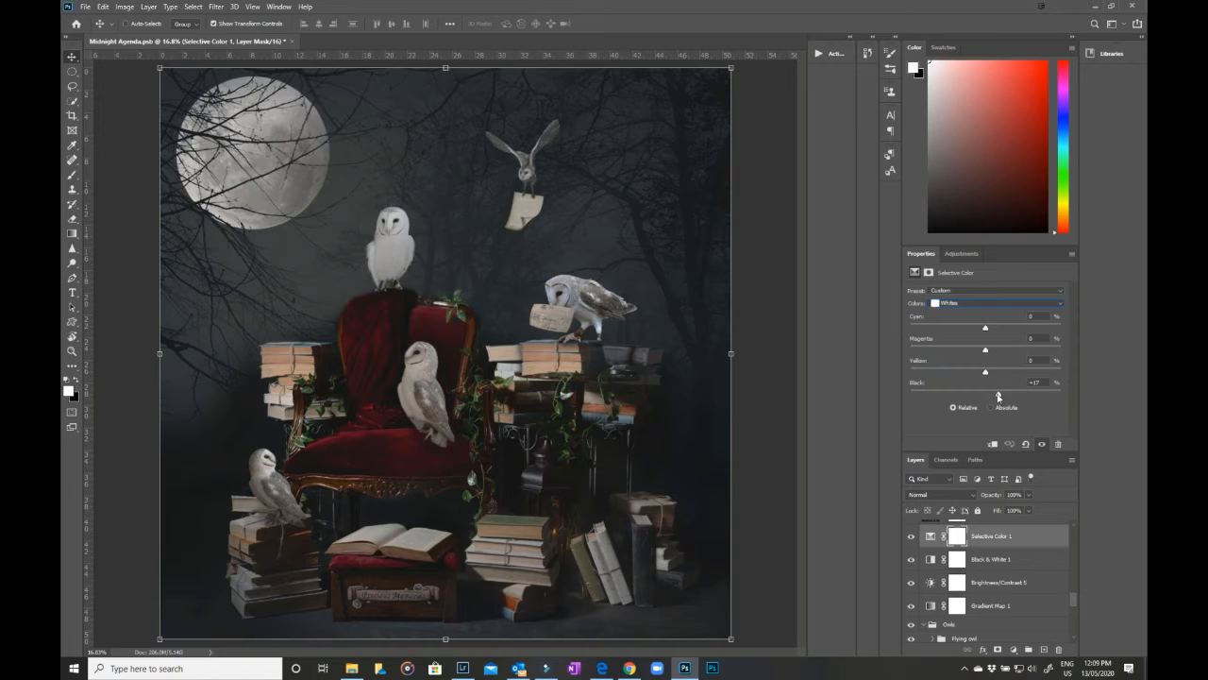
Compare the composite with Selective Color 1 hidden and shown, and move on to the layers above it
click(912, 537)
click(912, 536)
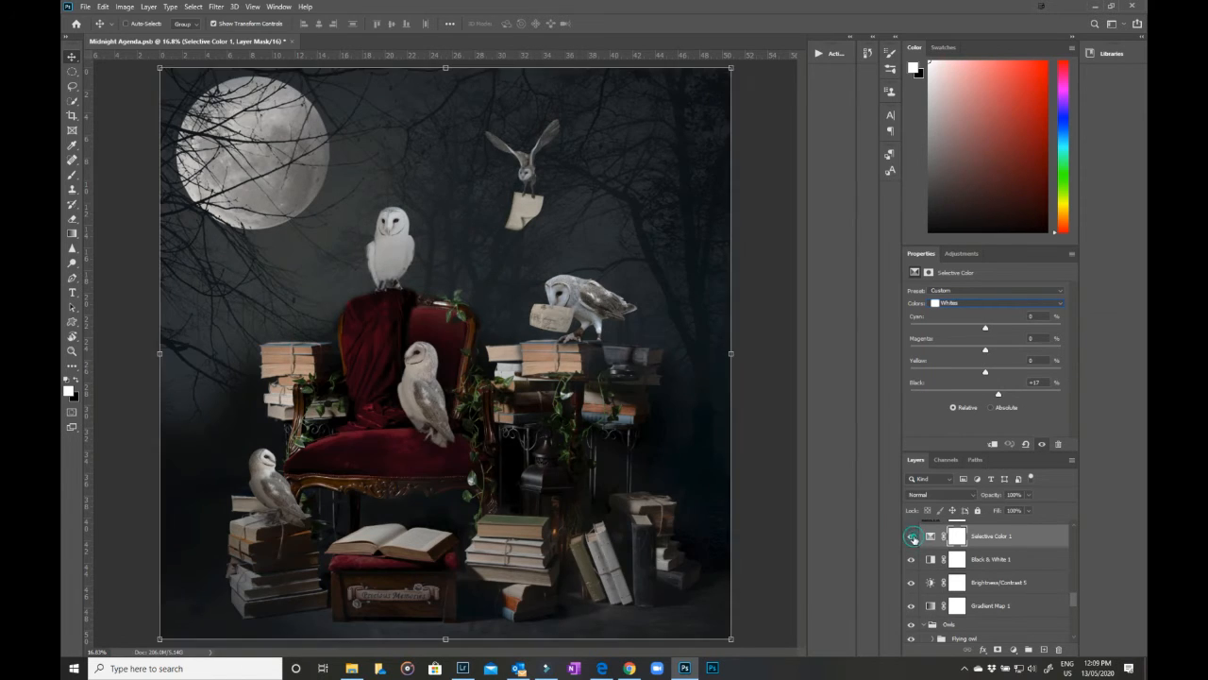
scroll(996, 555, up, 1)
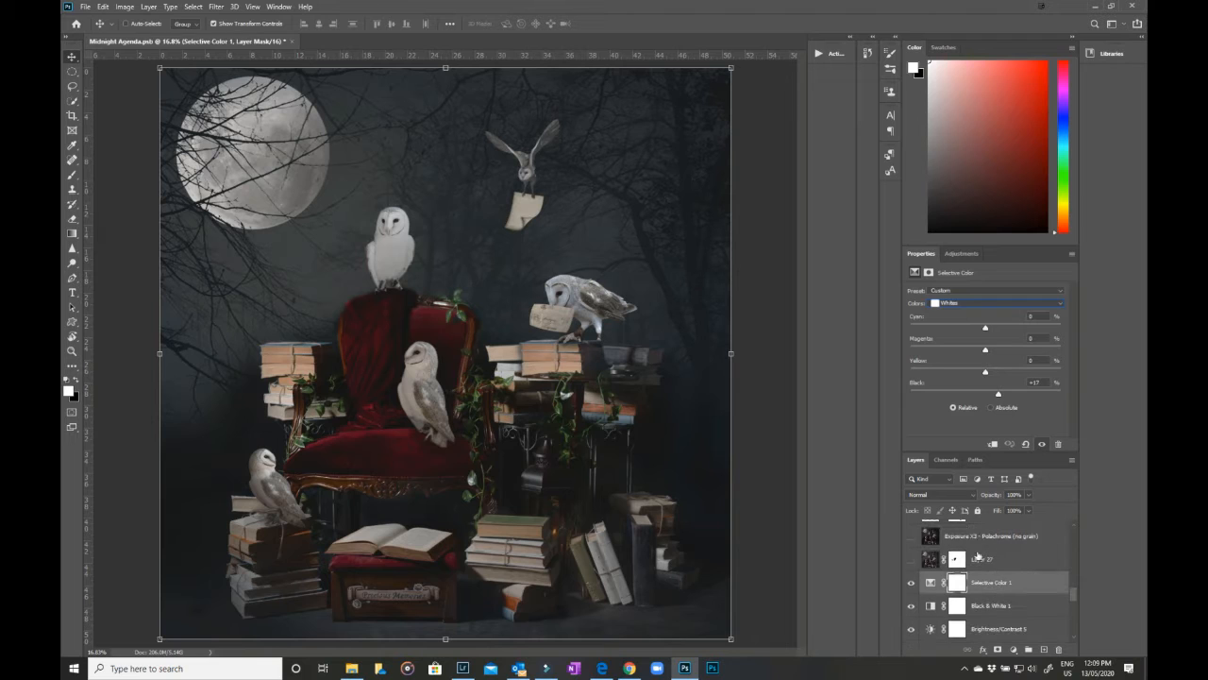
Show Layer 27 above Selective Color 1 and compare the composite with its layer mask disabled and enabled
click(911, 559)
click(998, 561)
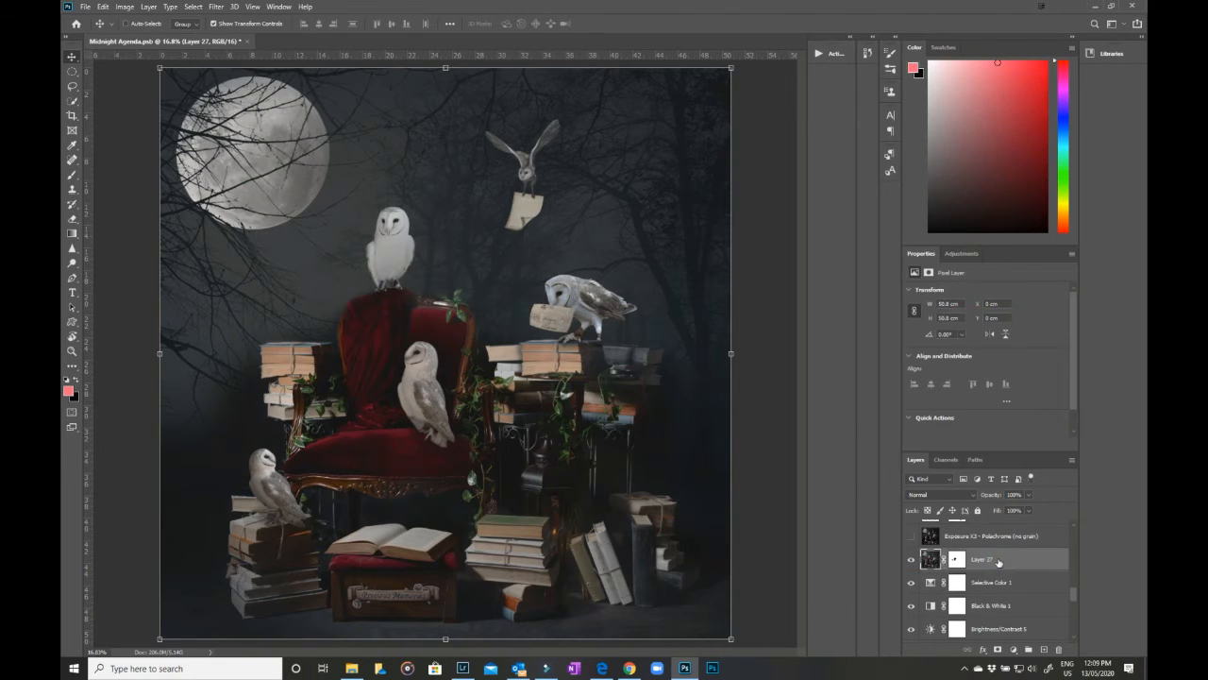
scroll(998, 561, up, 2)
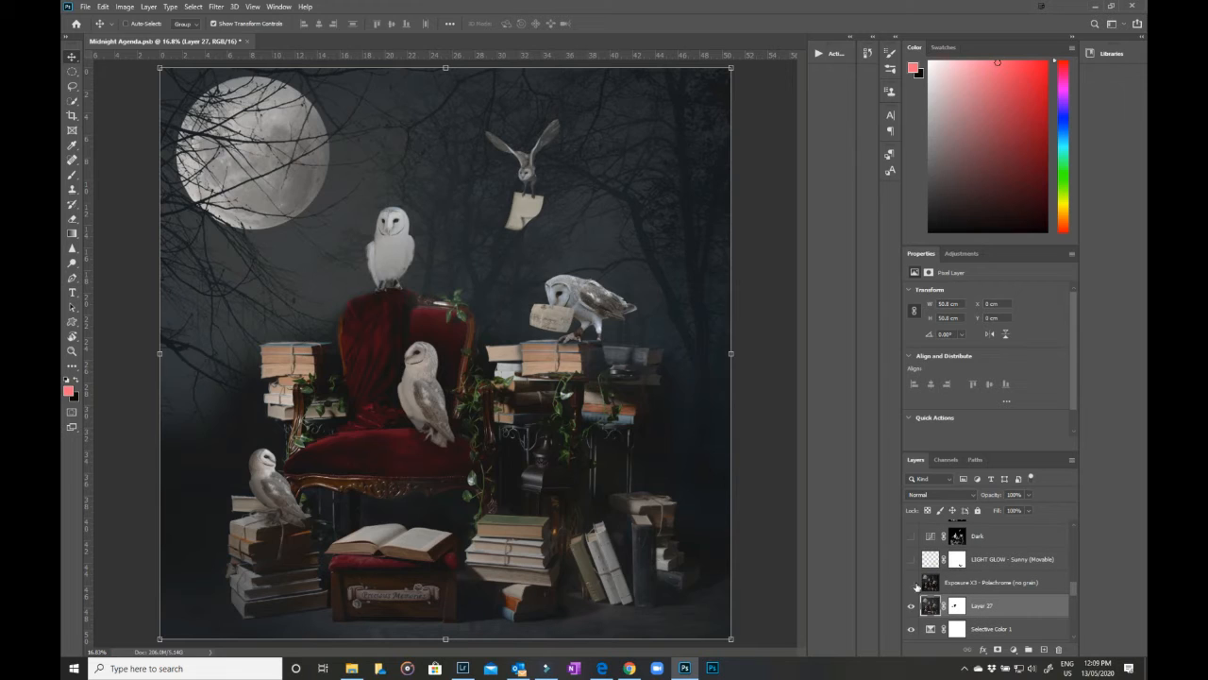
shift+click(956, 605)
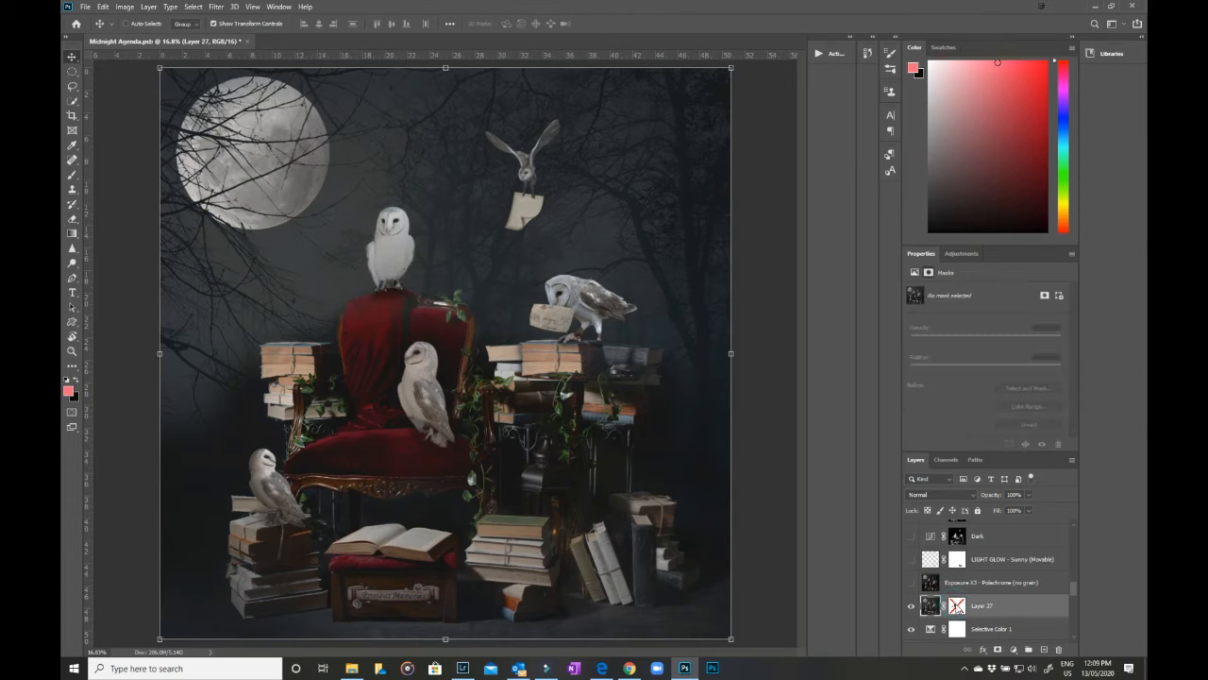
shift+click(956, 606)
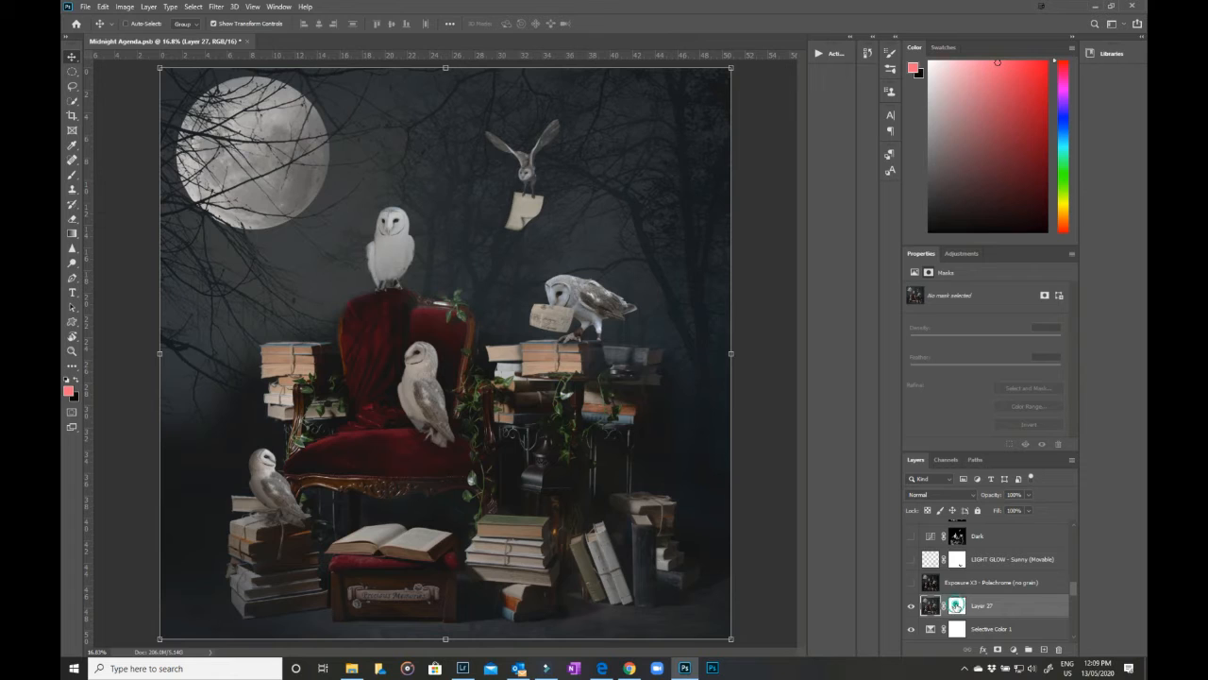
shift+click(957, 606)
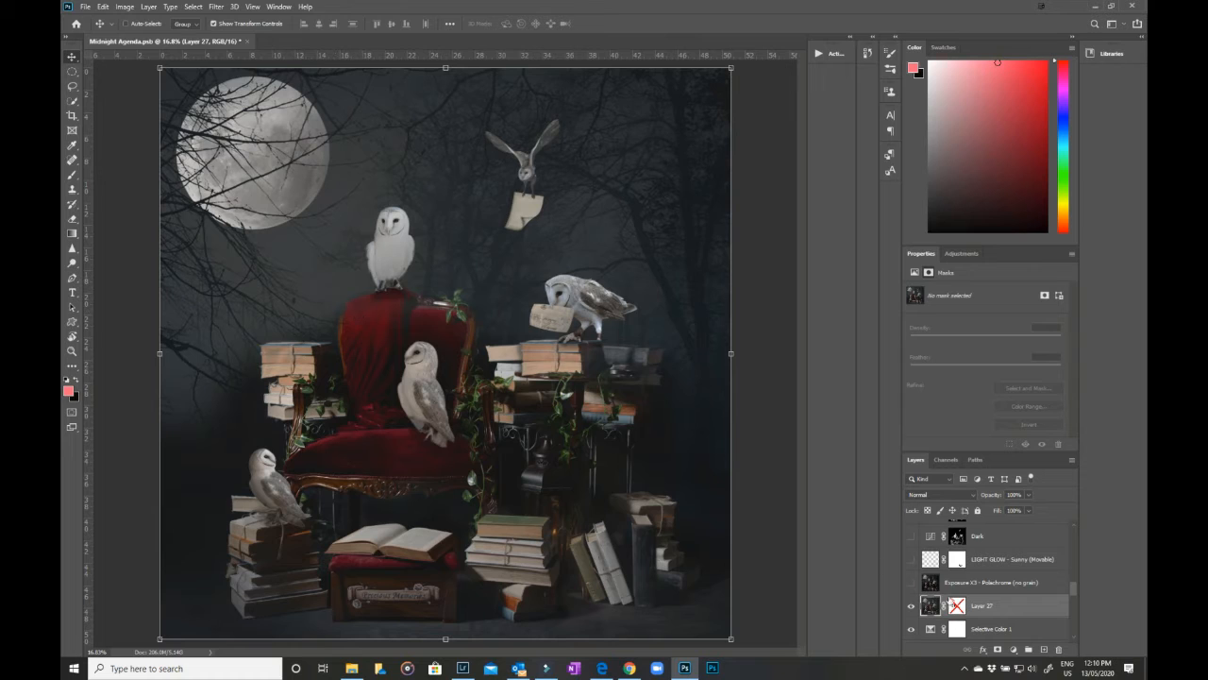
shift+click(956, 608)
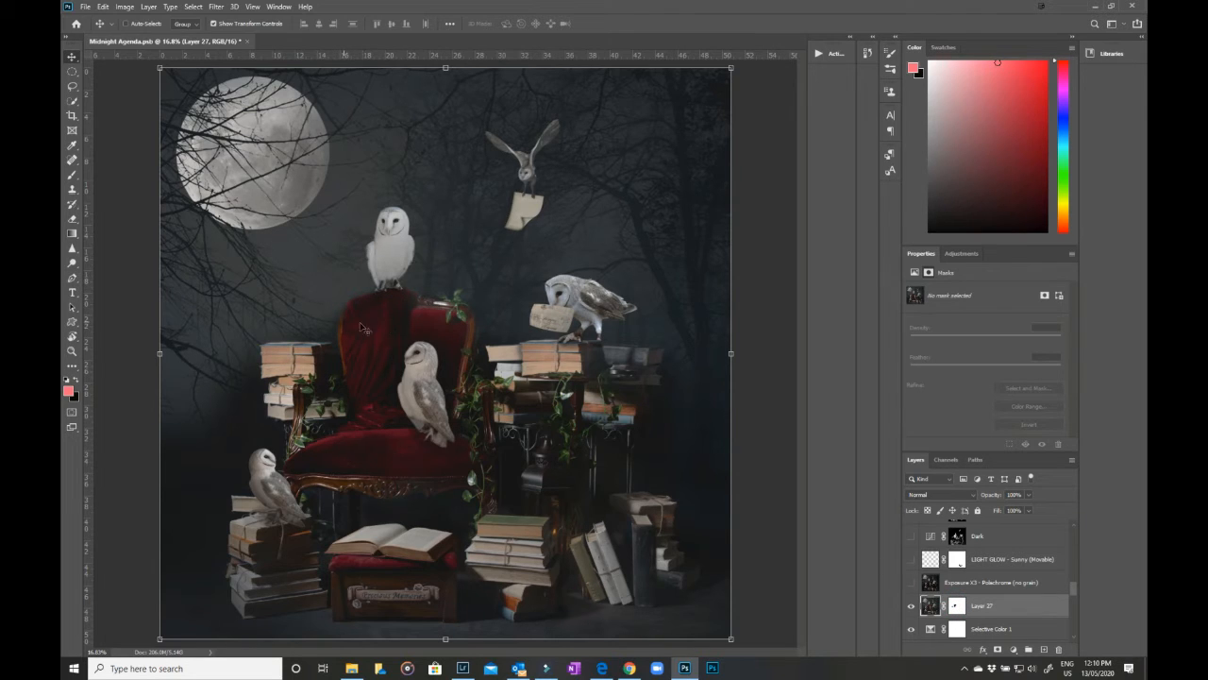
Show the Exposure X3 - Polachrome (no grain) and LIGHT GLOW - Sunny (Movable) layers, viewing the settings of each
click(911, 583)
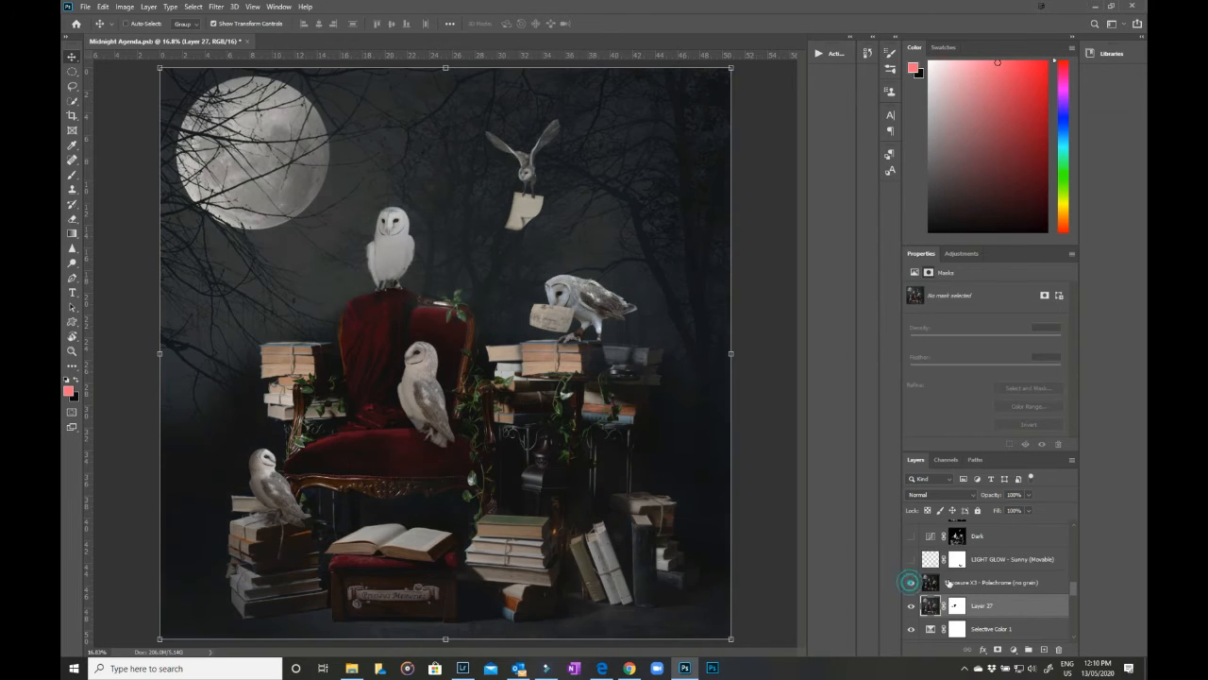
click(967, 584)
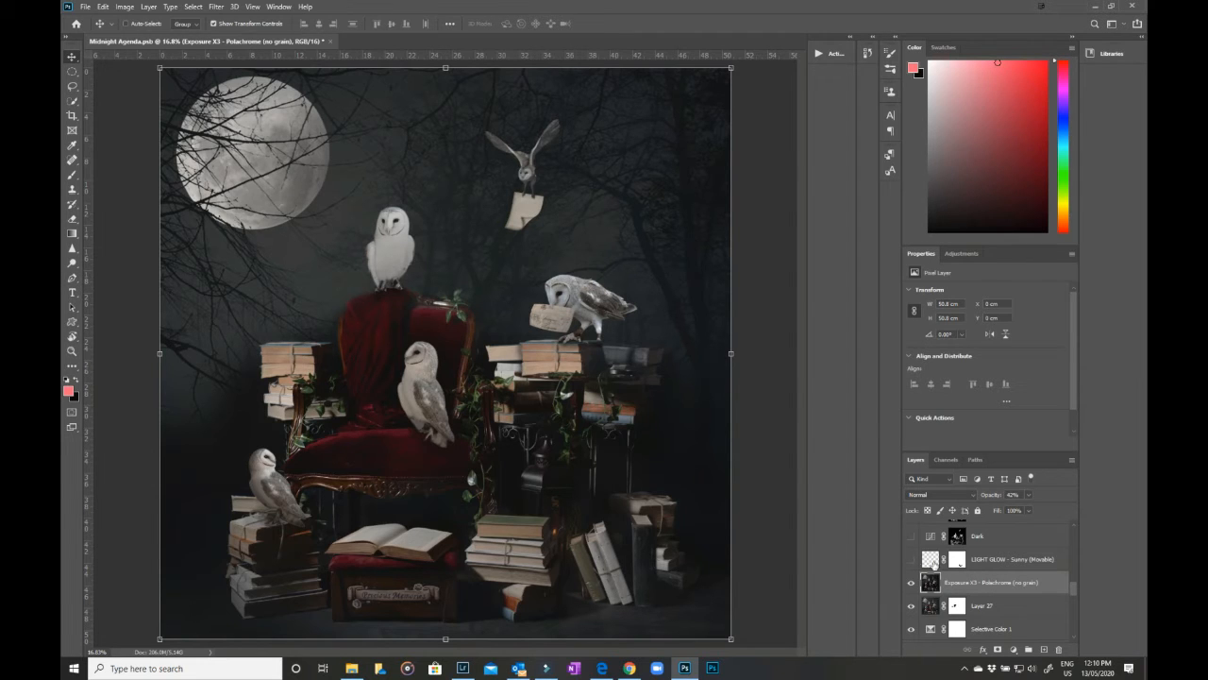
click(911, 559)
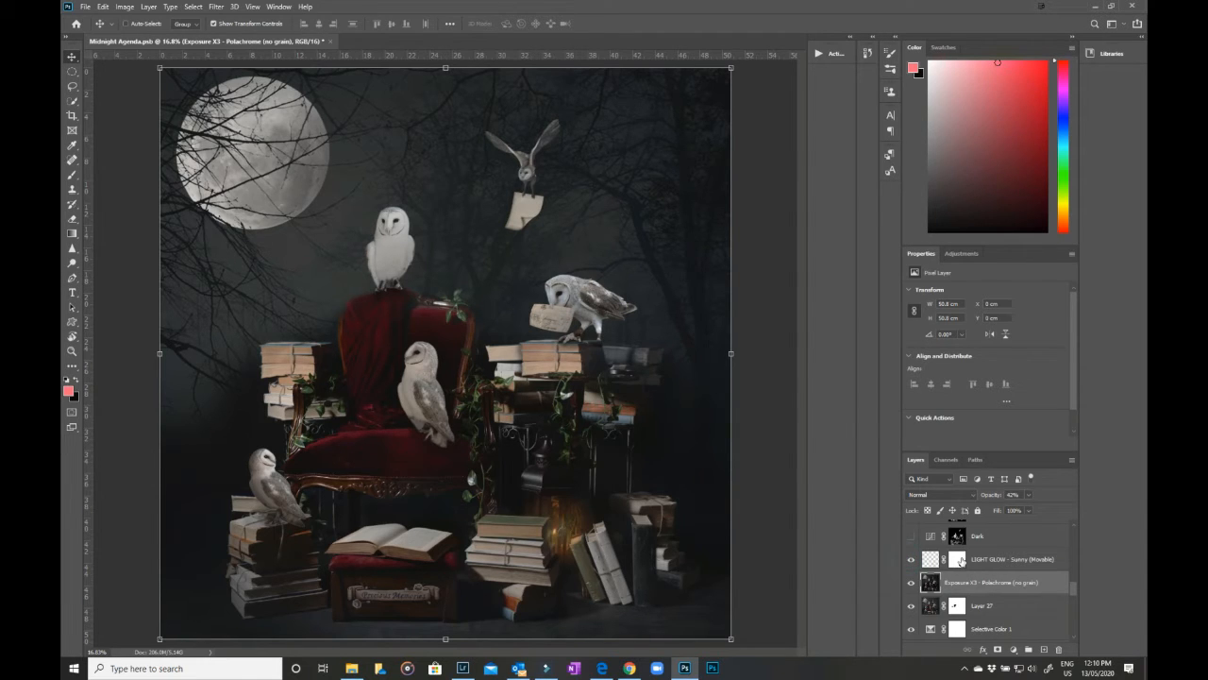
click(959, 560)
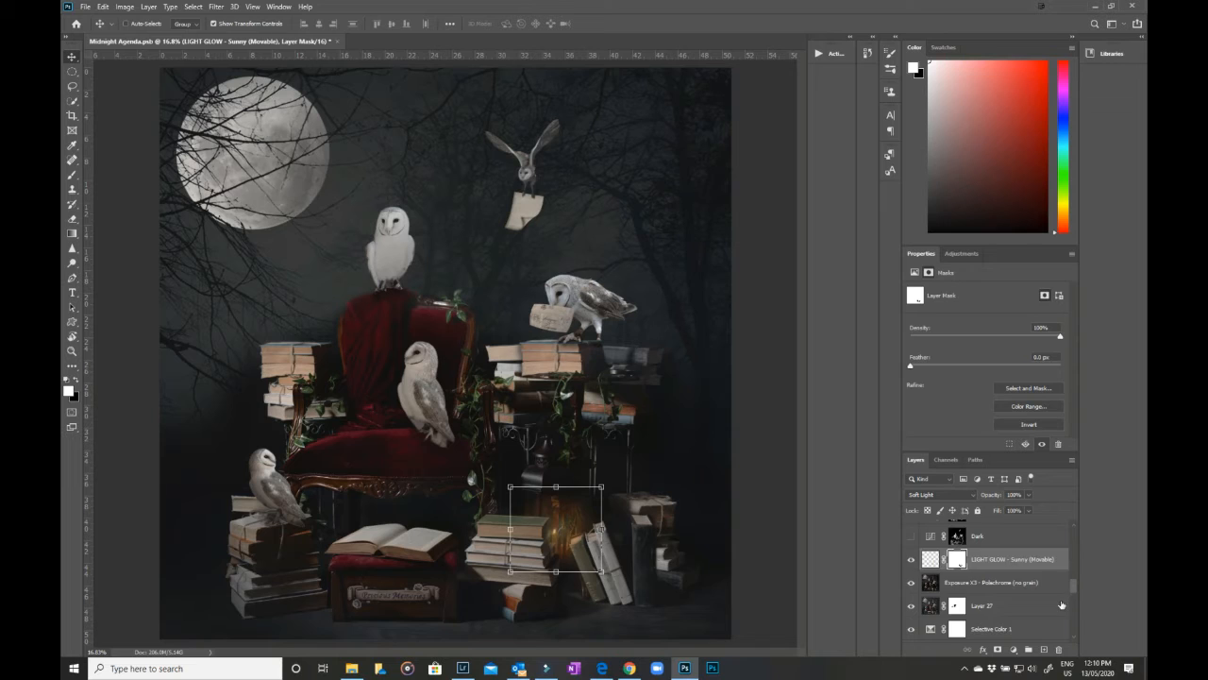
Show the Dark and Light curves layers and compare the composite with Light hidden and shown
scroll(1059, 604, up, 1)
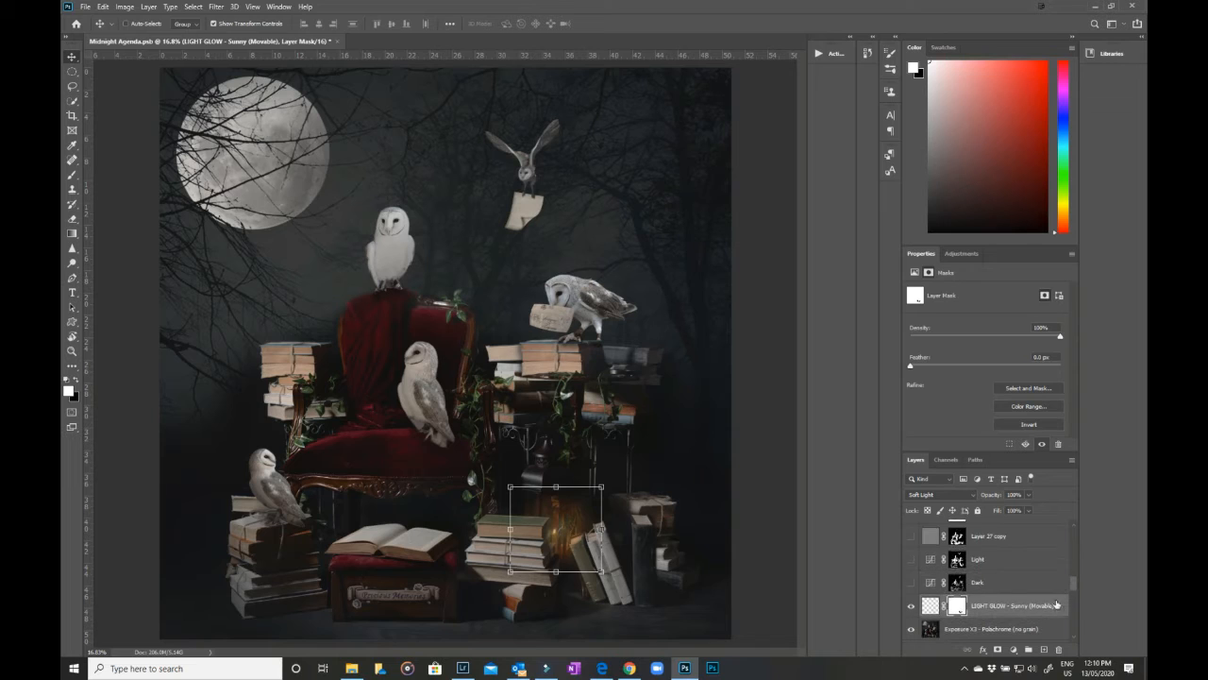
click(912, 582)
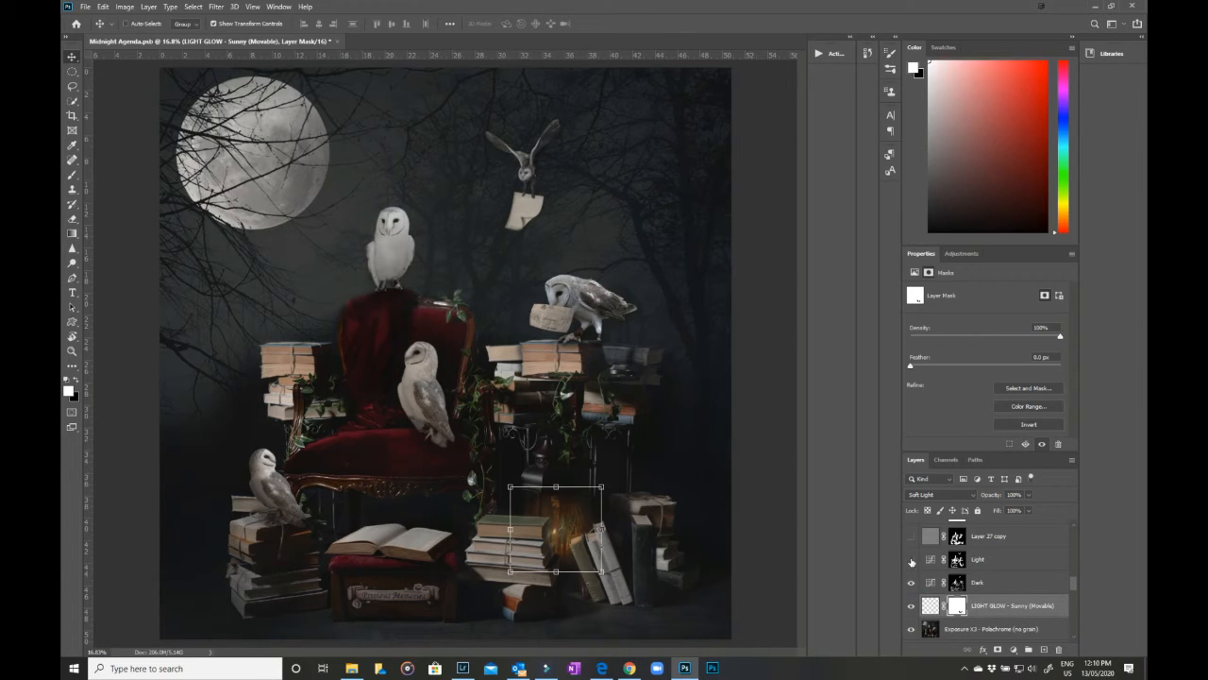
click(912, 561)
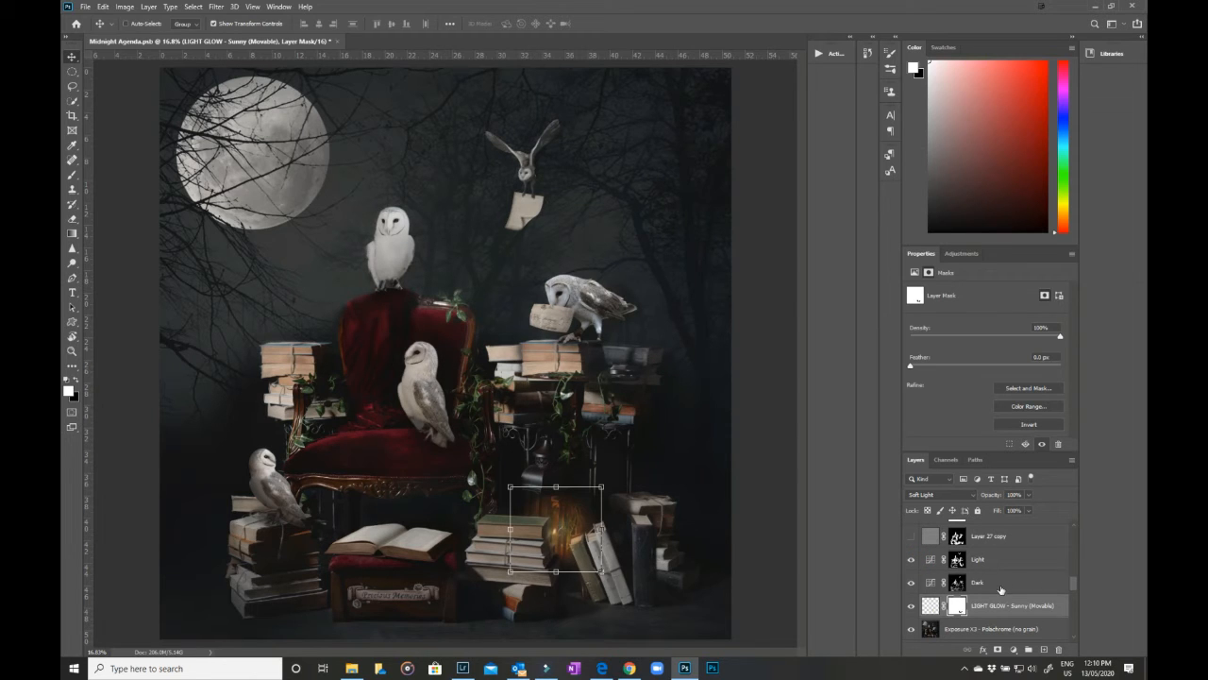
click(912, 561)
click(912, 560)
Show Layer 27 copy above Light and compare the composite with its layer mask disabled and enabled
scroll(1000, 571, up, 2)
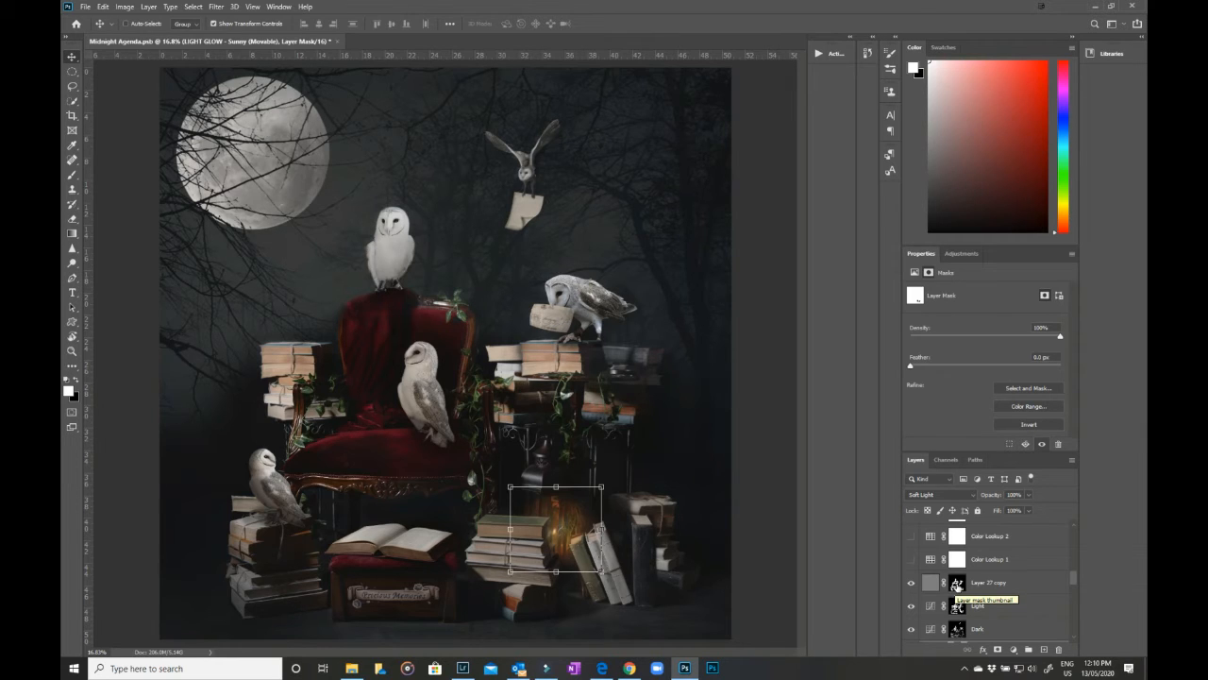
click(959, 585)
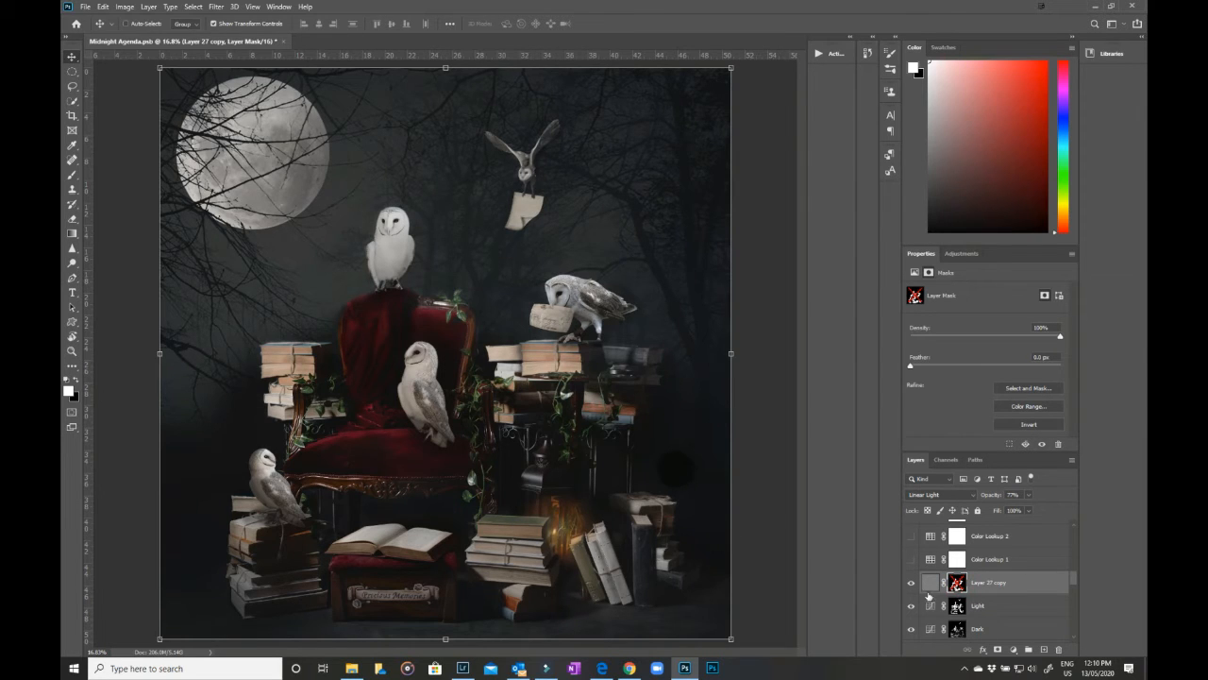
shift+click(962, 588)
Show the Color Lookup 1, Color Lookup 2 and Color Lookup 3 adjustments, viewing the settings of each
click(911, 559)
click(1000, 562)
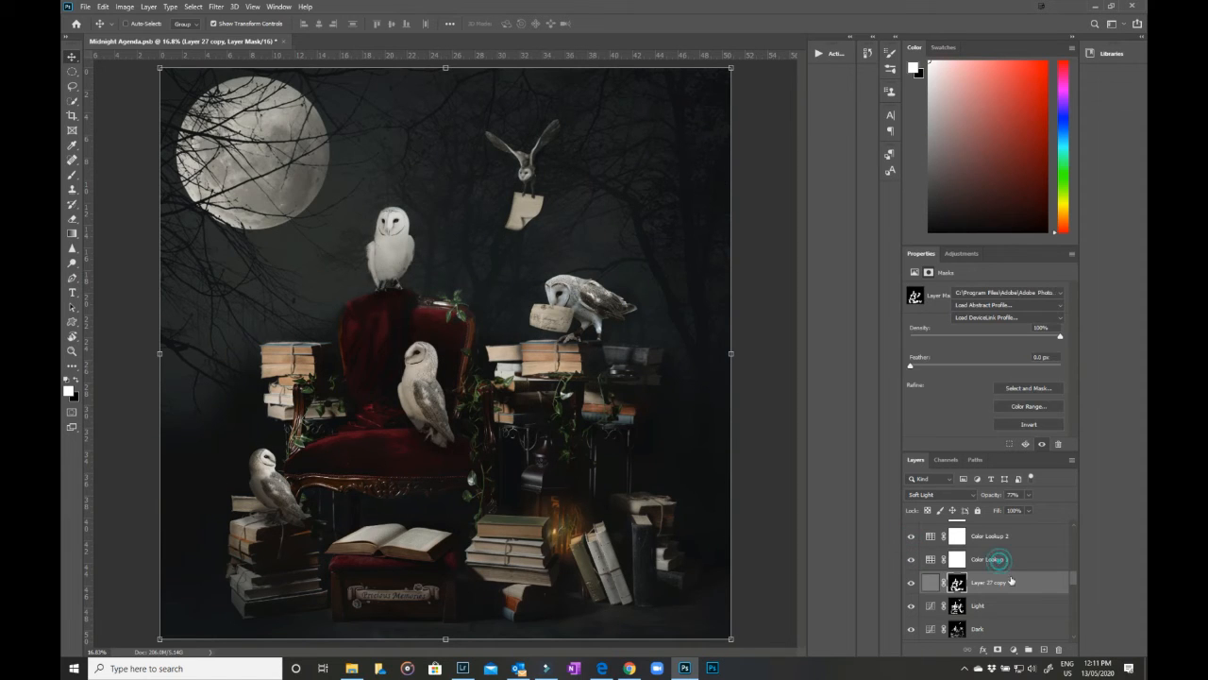
scroll(1030, 601, up, 2)
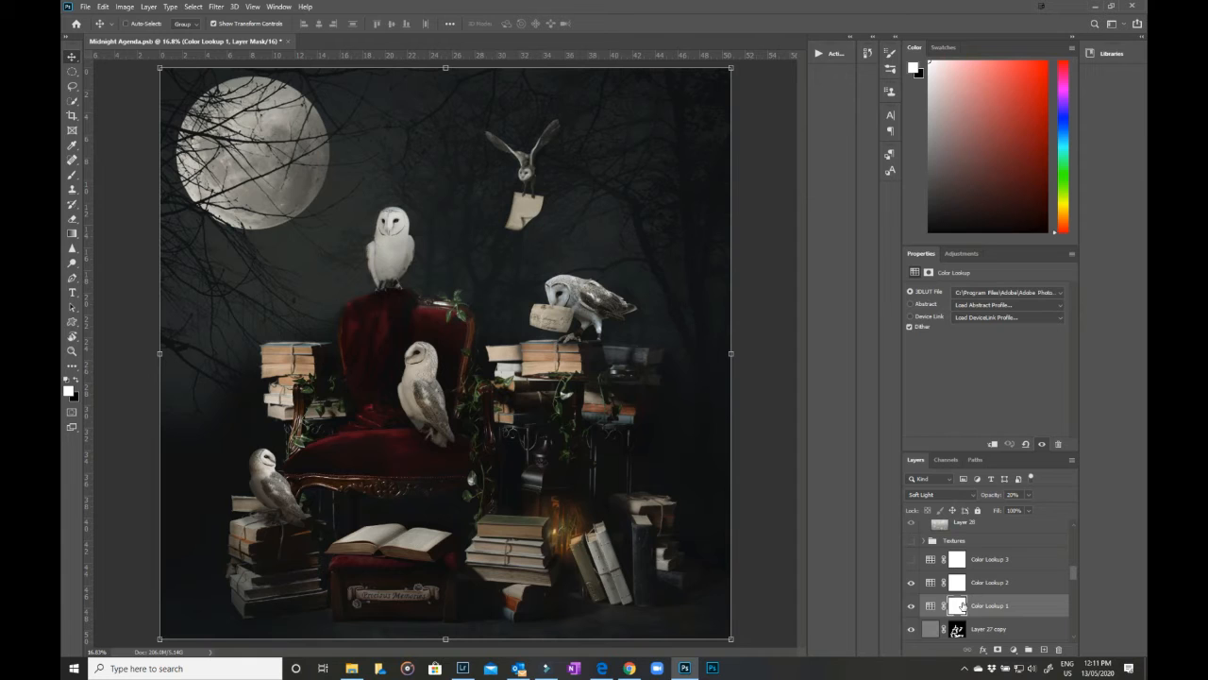
click(978, 585)
click(911, 559)
click(988, 559)
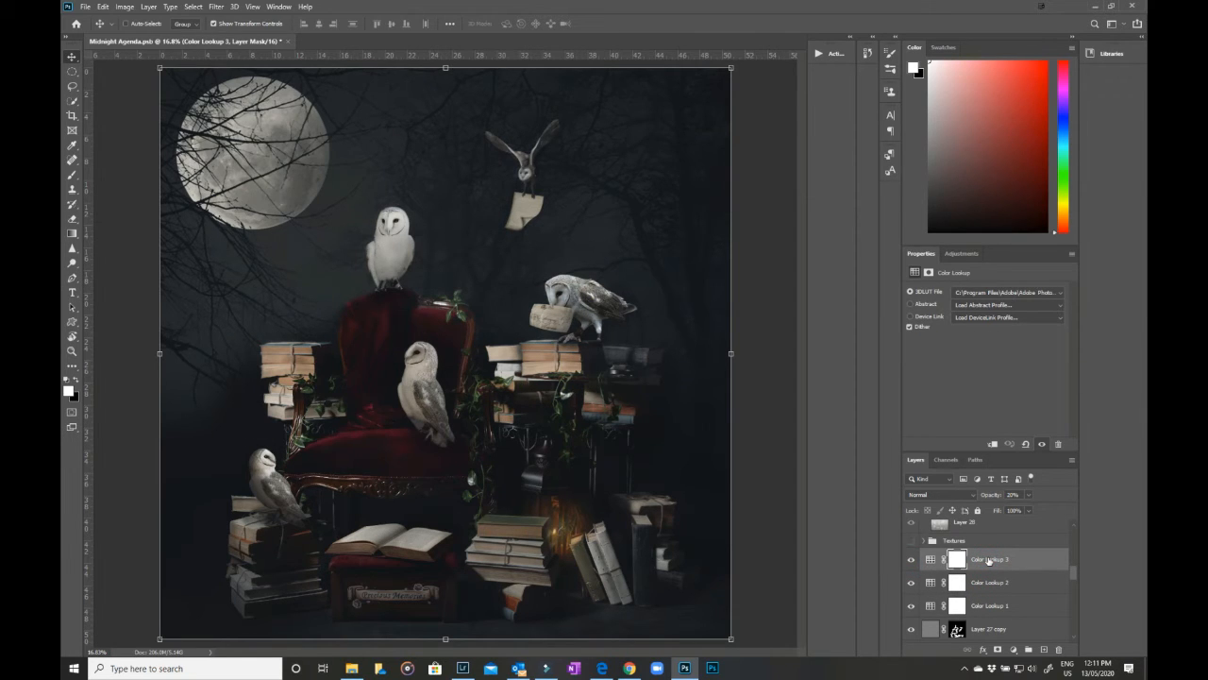
Show the Textures group above Color Lookup 3 and expand it to reveal its texture layers
scroll(982, 567, up, 1)
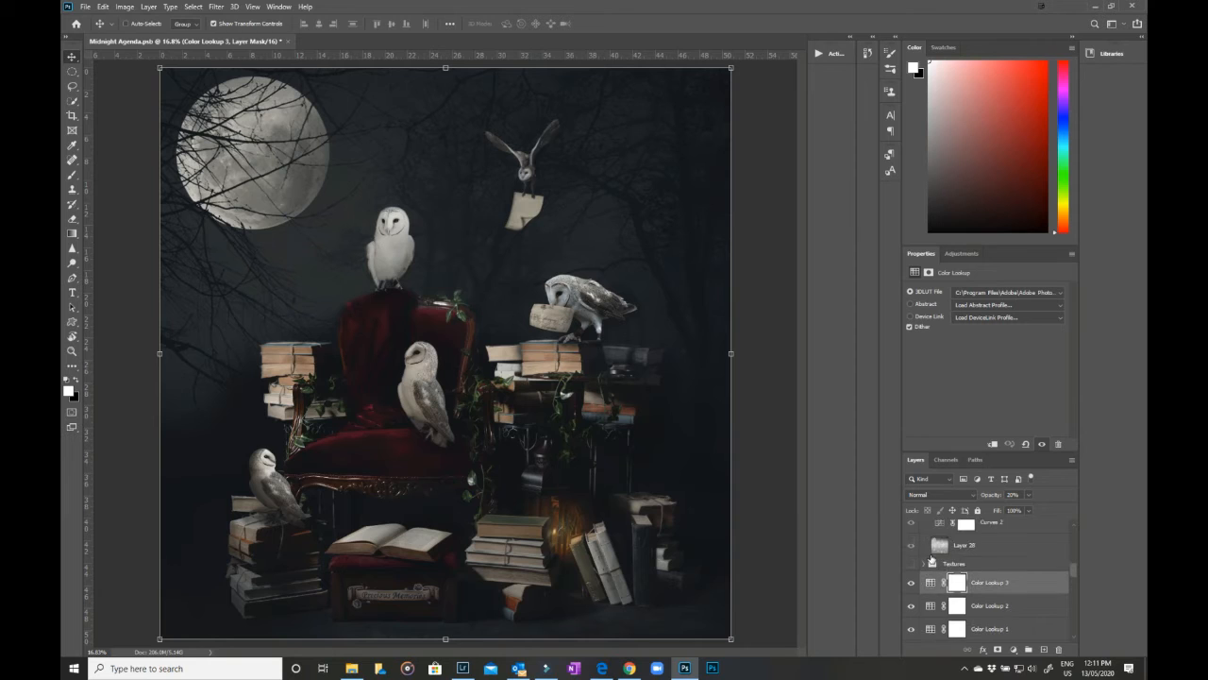
click(912, 564)
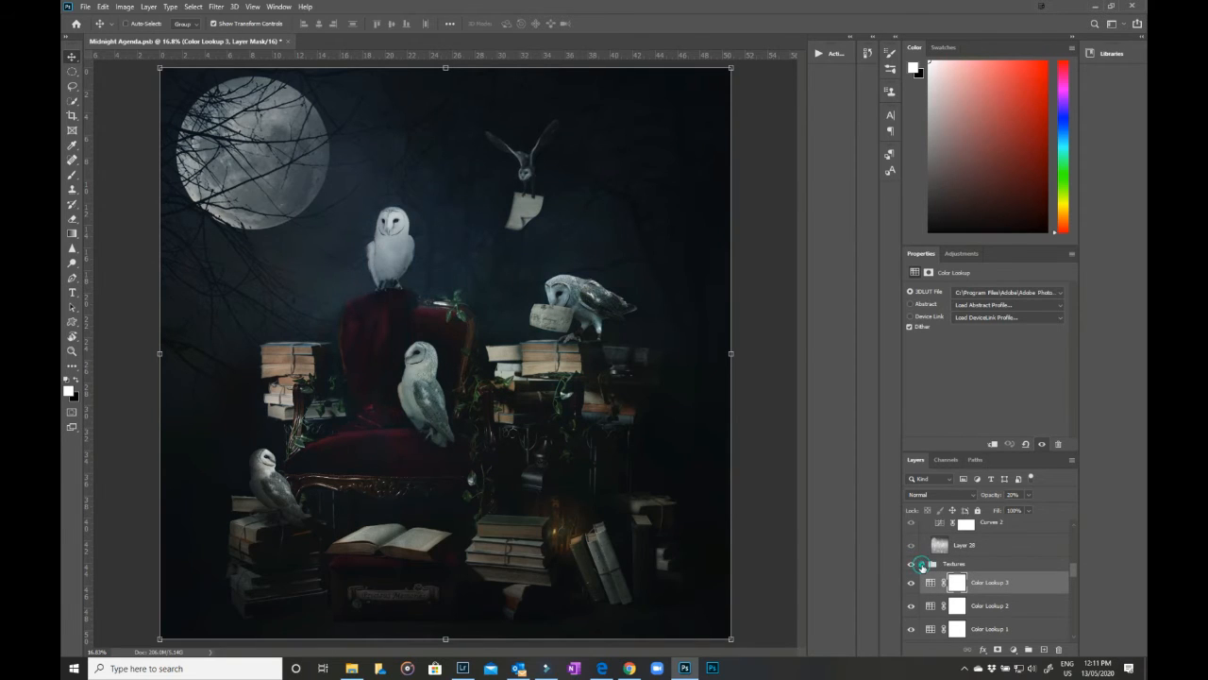
click(924, 564)
scroll(983, 588, down, 2)
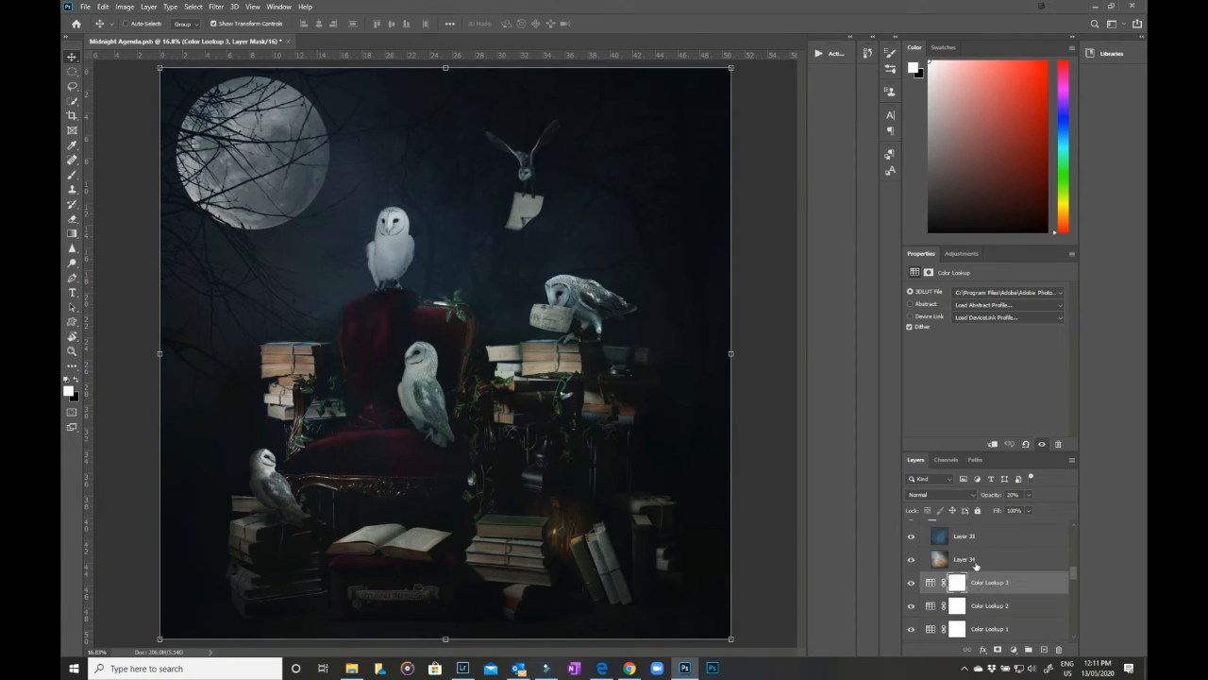
Compare the composite with texture Layer 34 hidden and shown, and collapse the Textures group
click(975, 564)
click(910, 560)
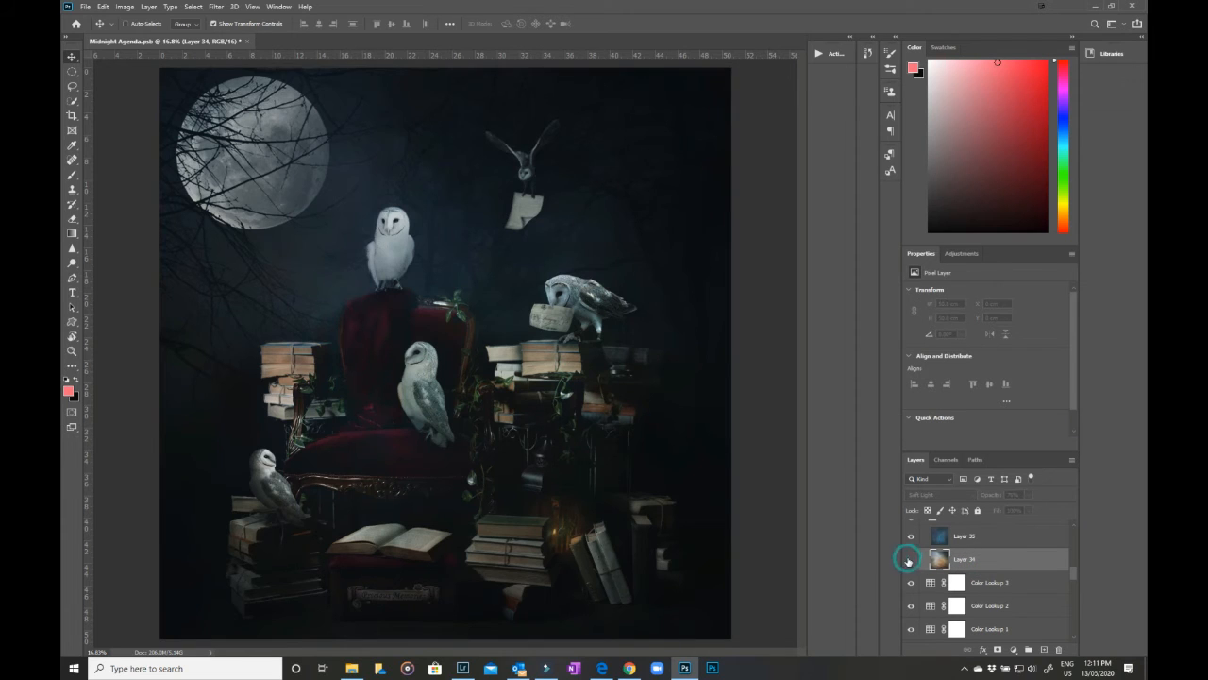
click(910, 560)
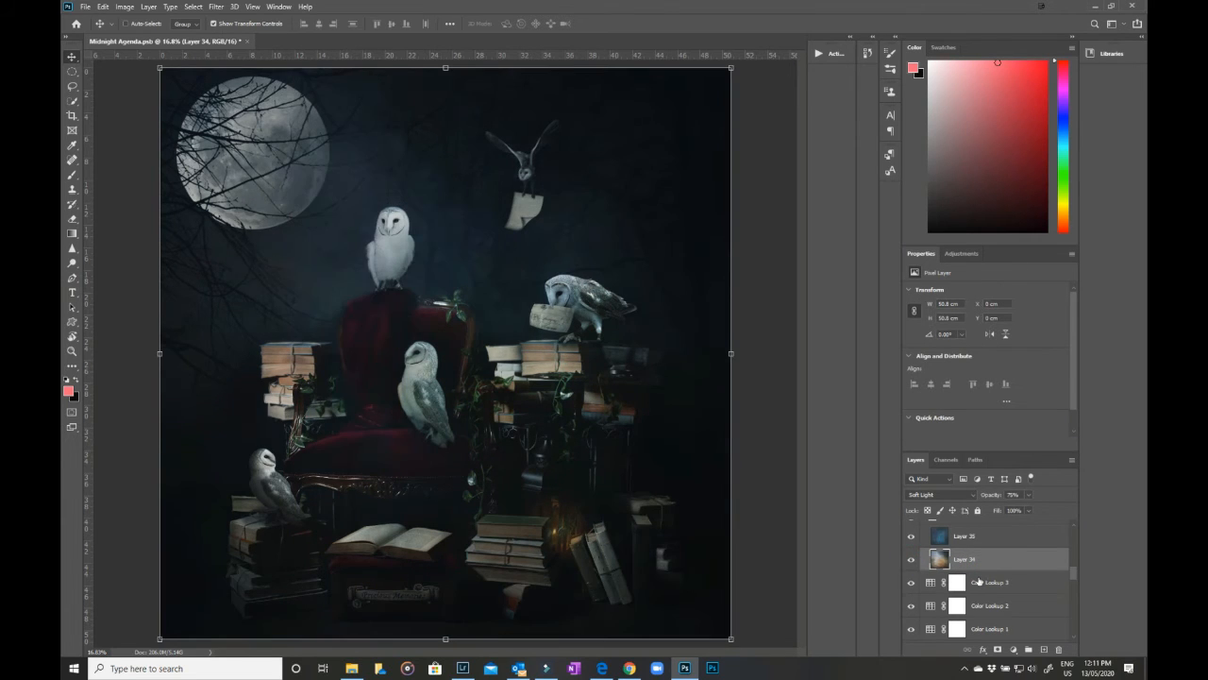
scroll(979, 580, up, 2)
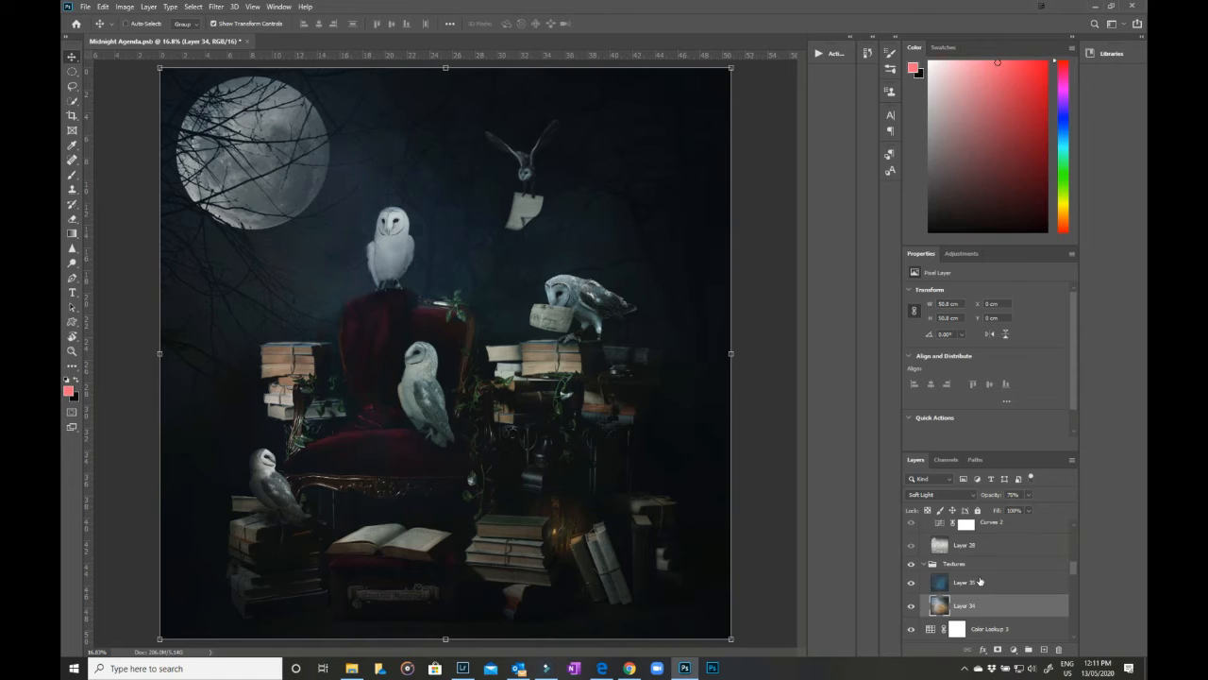
scroll(929, 576, up, 1)
click(924, 587)
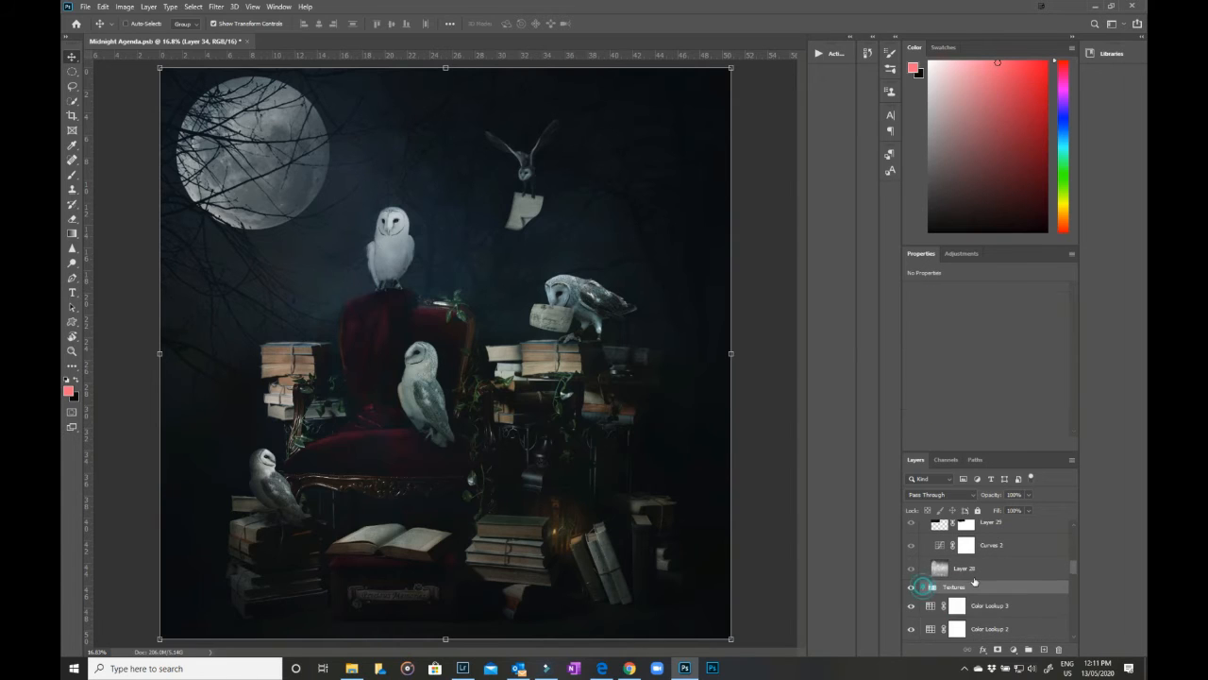
Review the layers of the Lighting group, select Layer 28 at its base and make the group visible
click(975, 570)
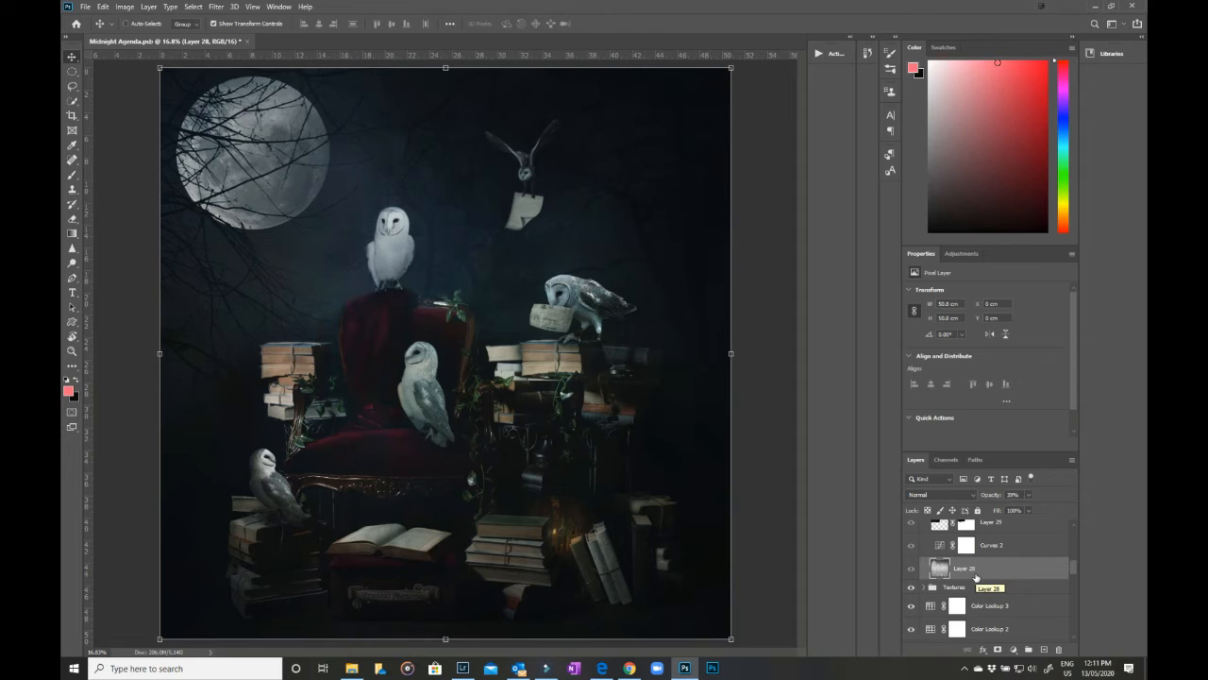
scroll(975, 578, up, 2)
scroll(975, 577, up, 2)
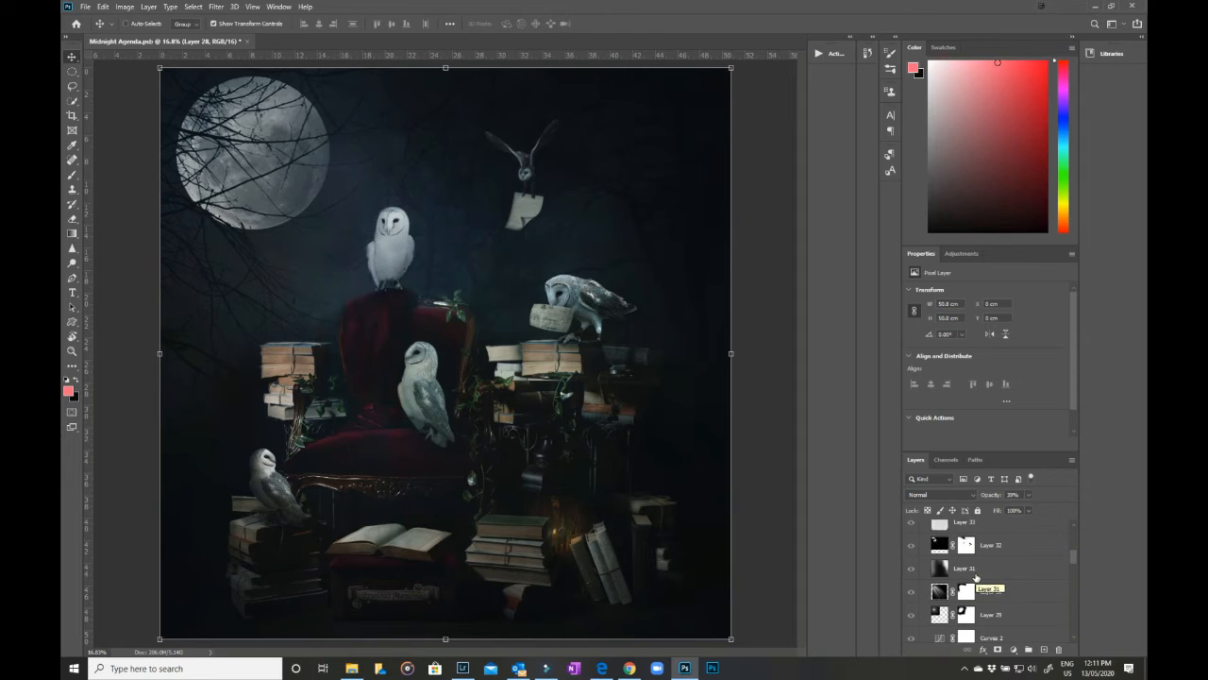
scroll(1018, 640, down, 2)
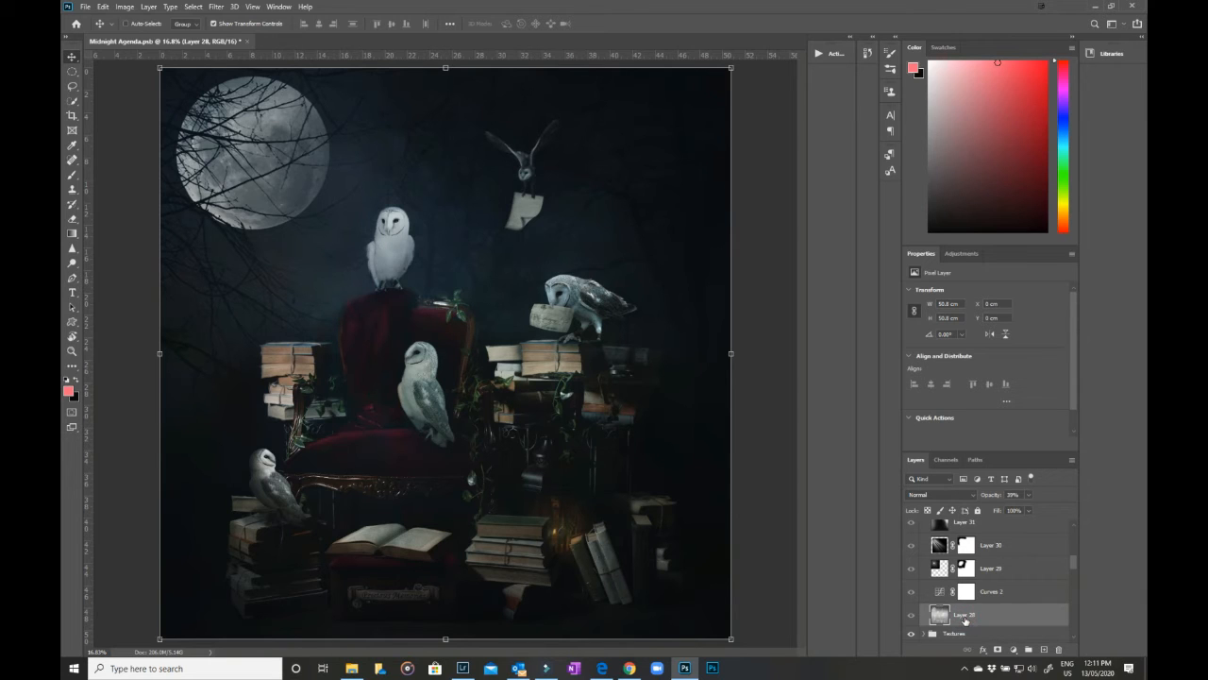
click(911, 615)
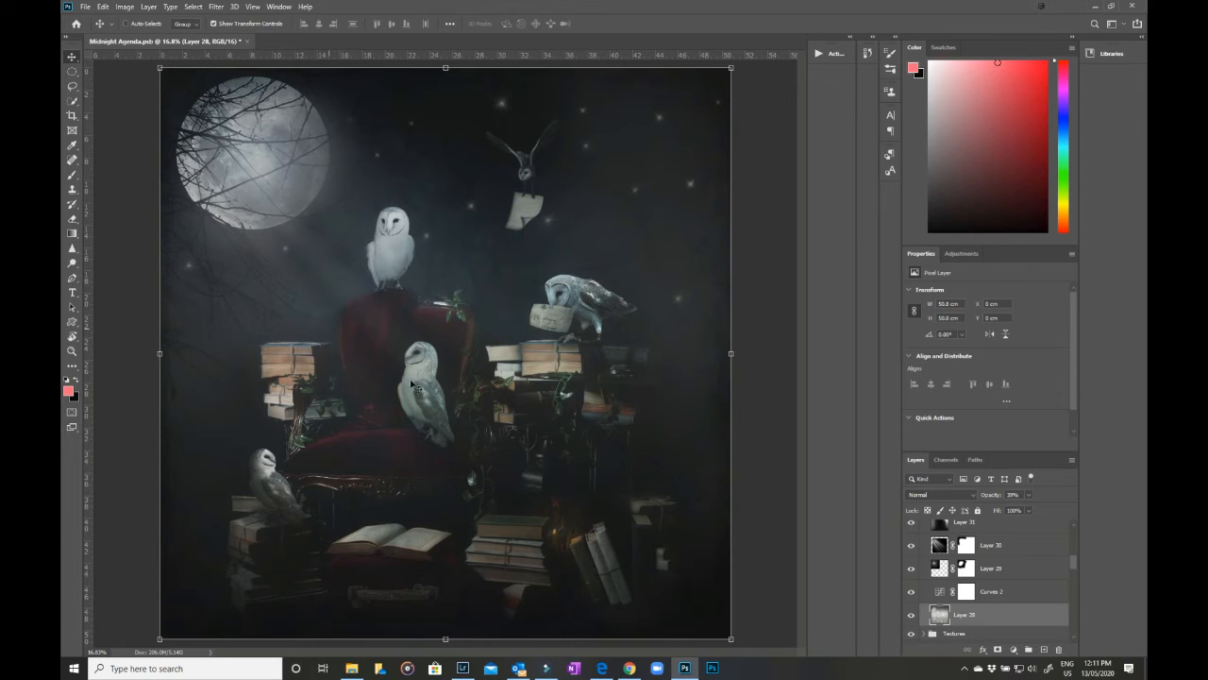
Hide Layers 33, 32, 31, 30 and 29 in the Lighting group
scroll(999, 631, up, 3)
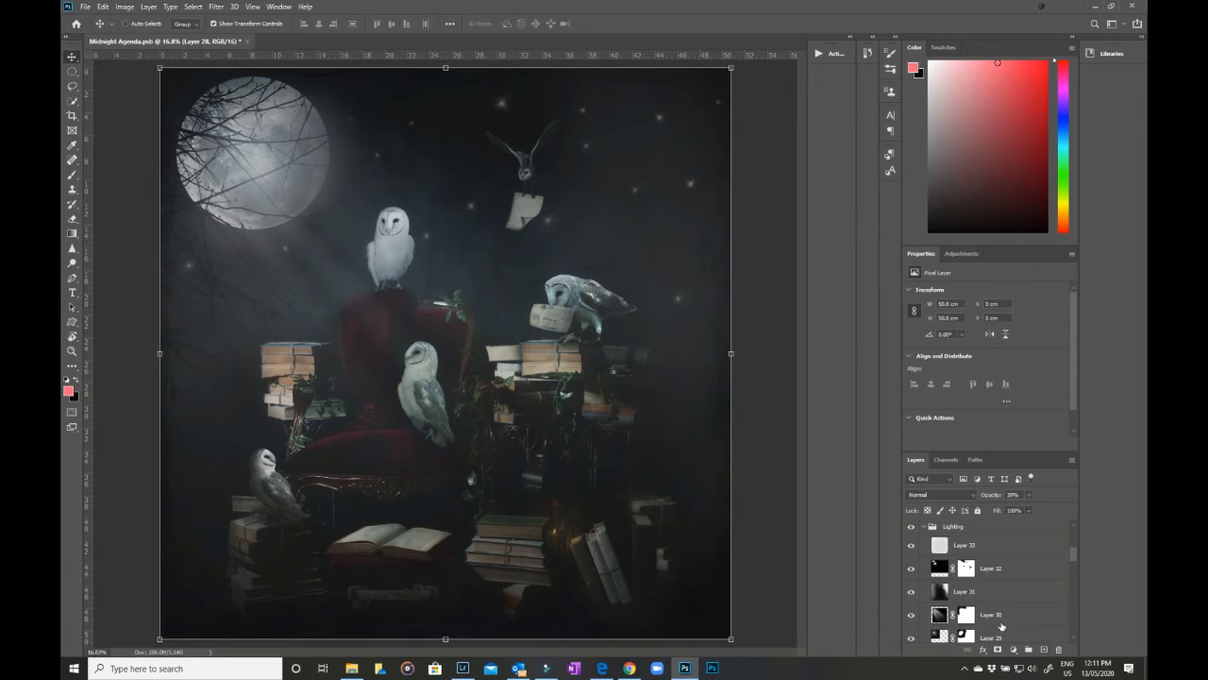
drag(911, 546, 914, 636)
scroll(993, 619, down, 1)
scroll(914, 619, down, 1)
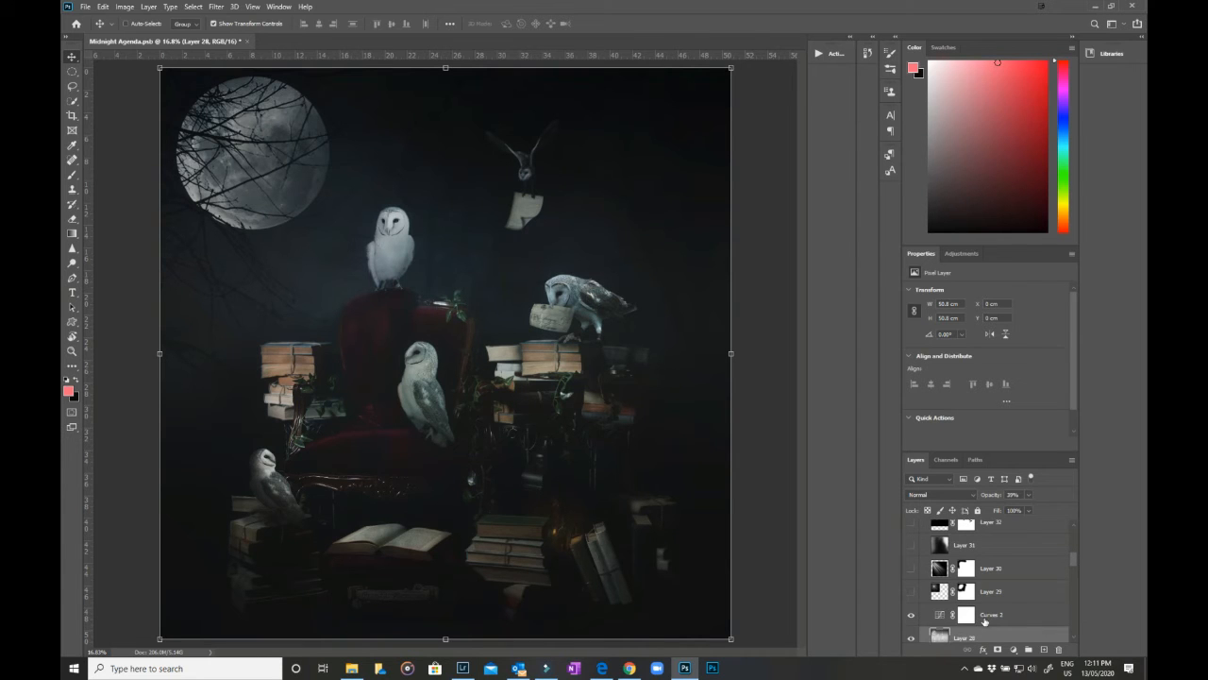
Compare the composite with Curves 2 hidden and shown, and show Layer 29 above it
click(911, 616)
click(911, 616)
click(912, 616)
click(911, 592)
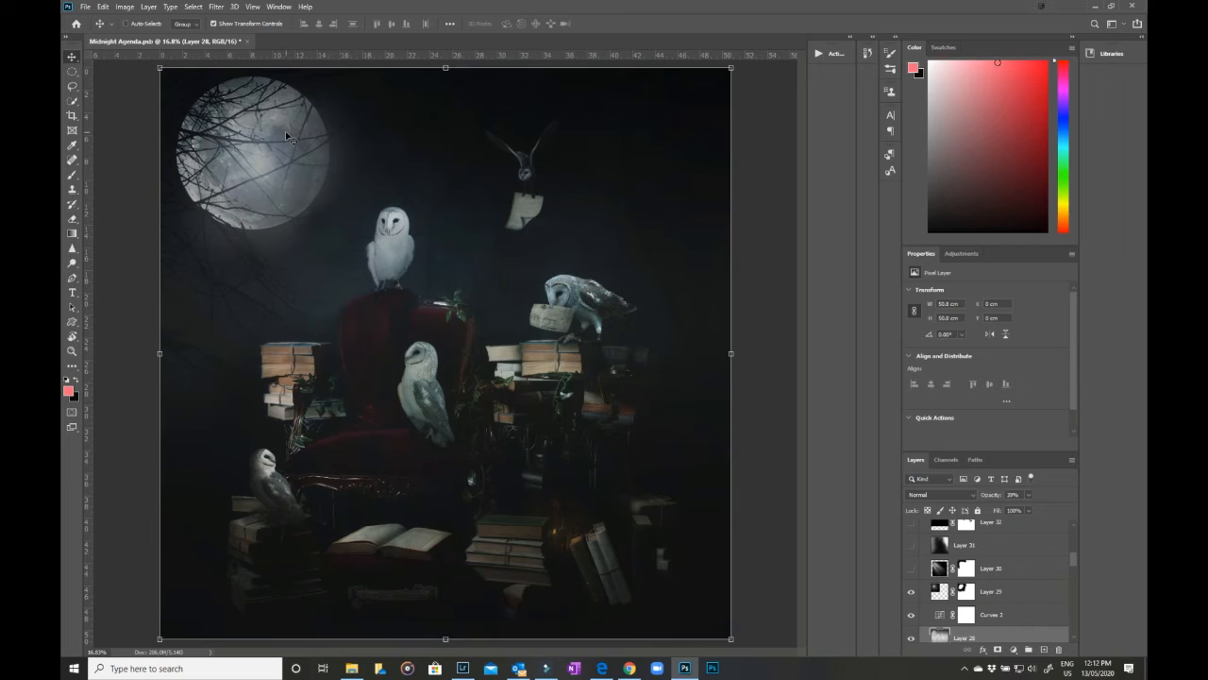
Add a solid colour fill layer directly above Layer 29 in near-black, #050505
click(1028, 595)
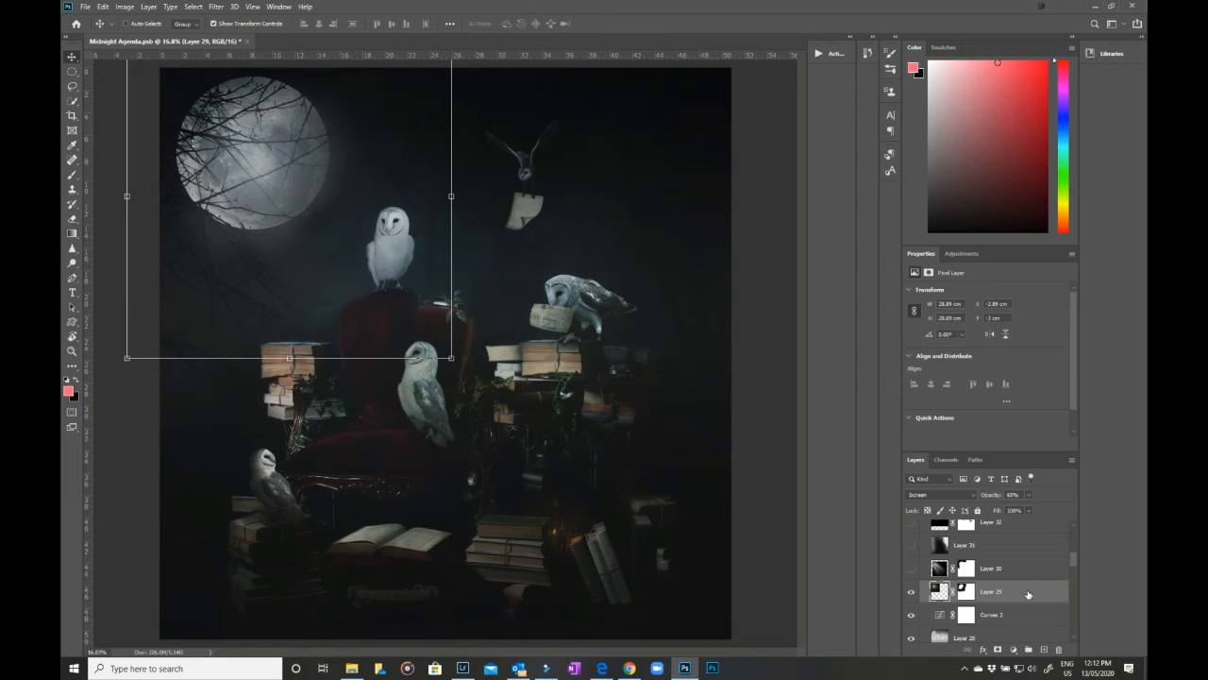
click(1013, 649)
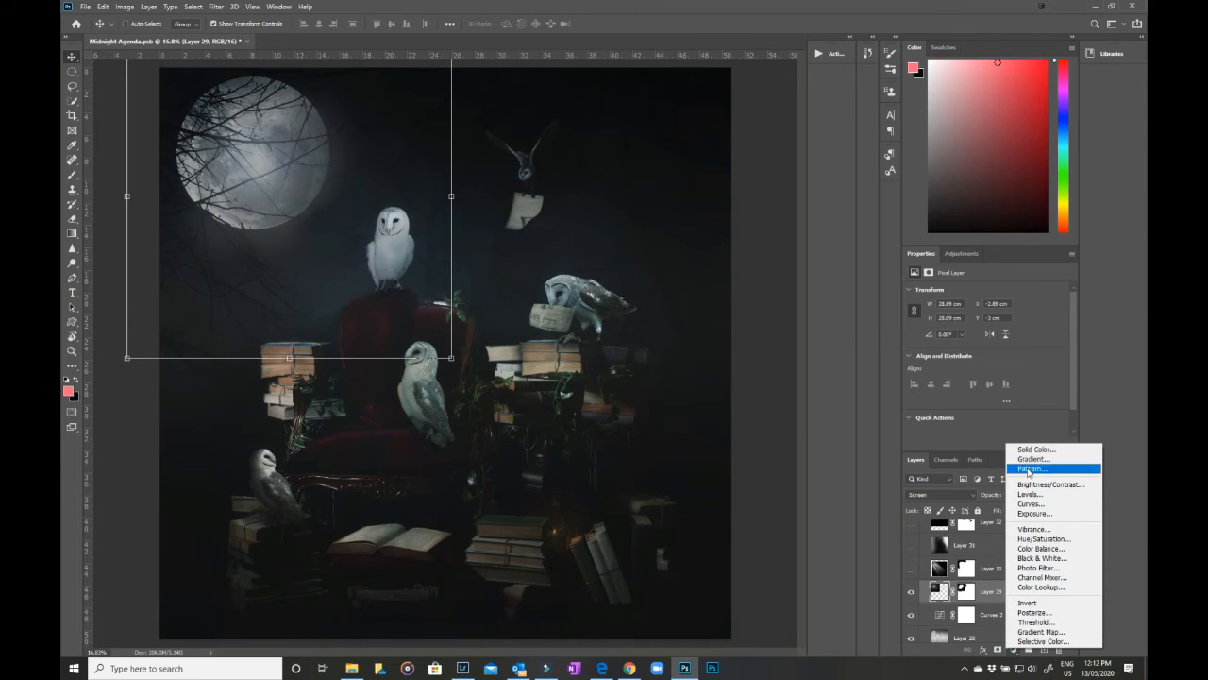
click(1028, 449)
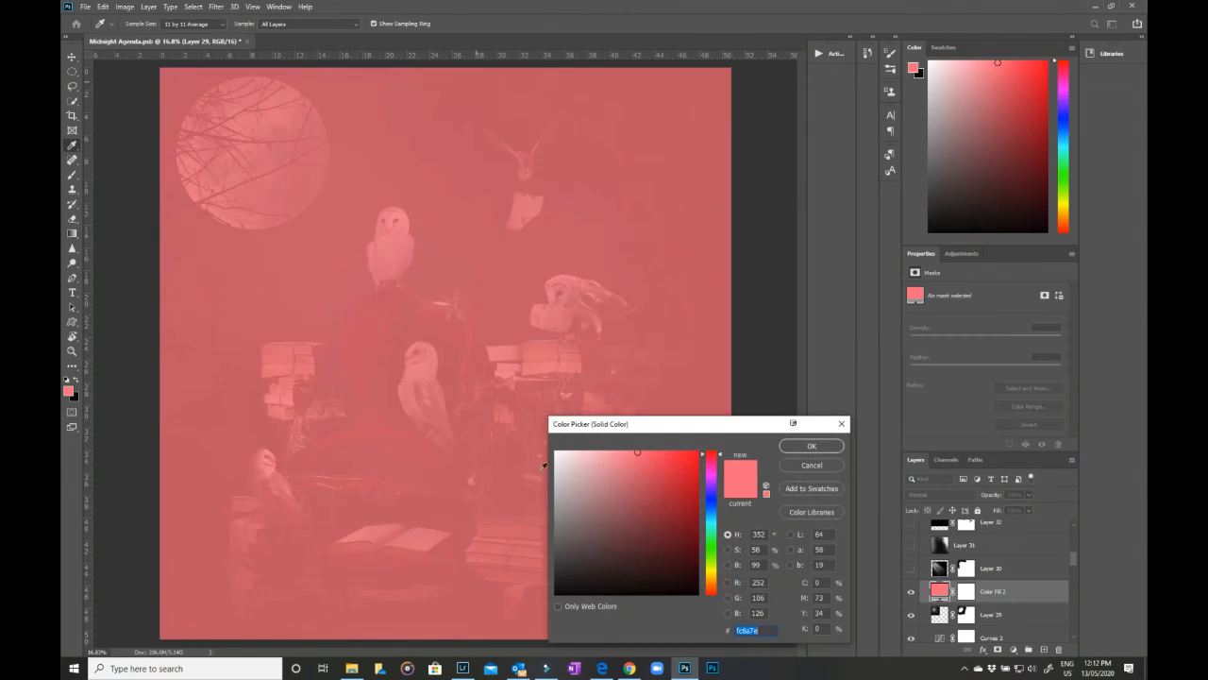
click(557, 593)
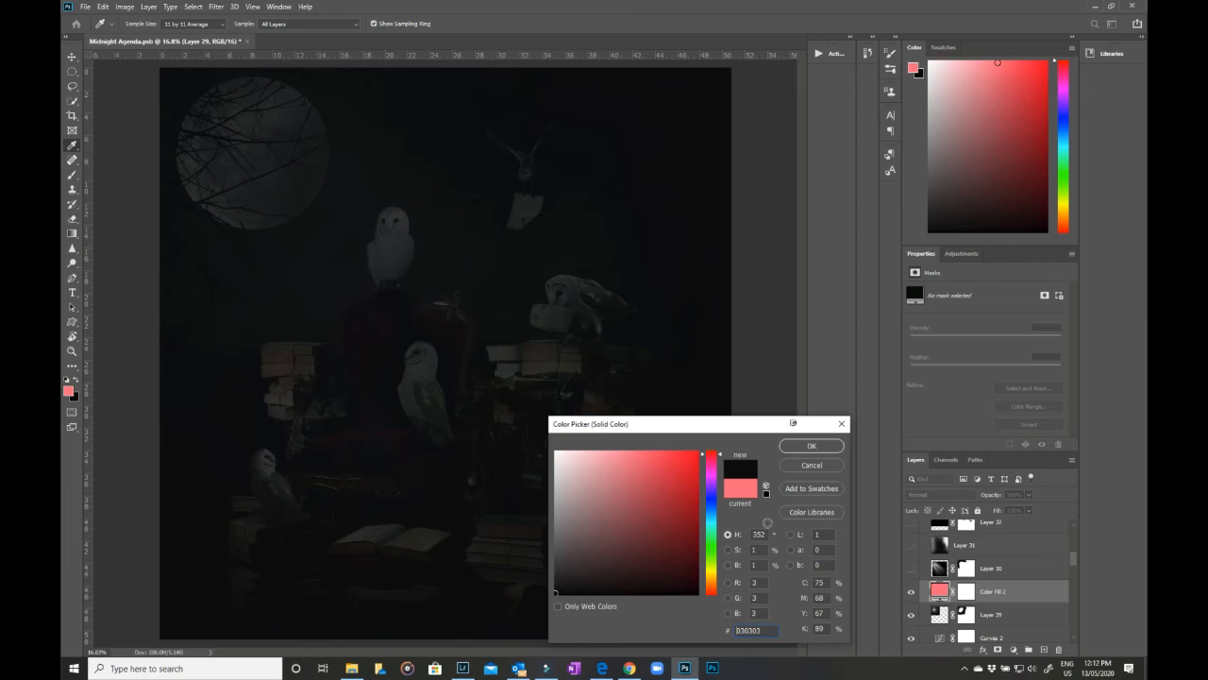
click(557, 591)
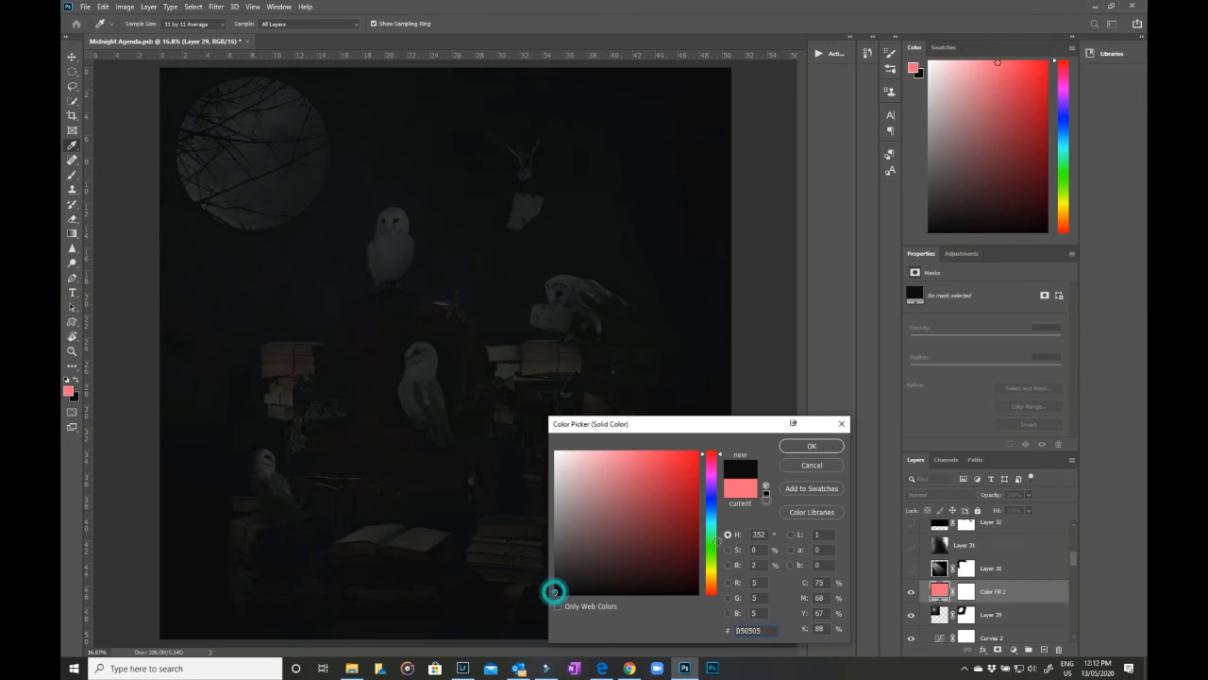
click(801, 448)
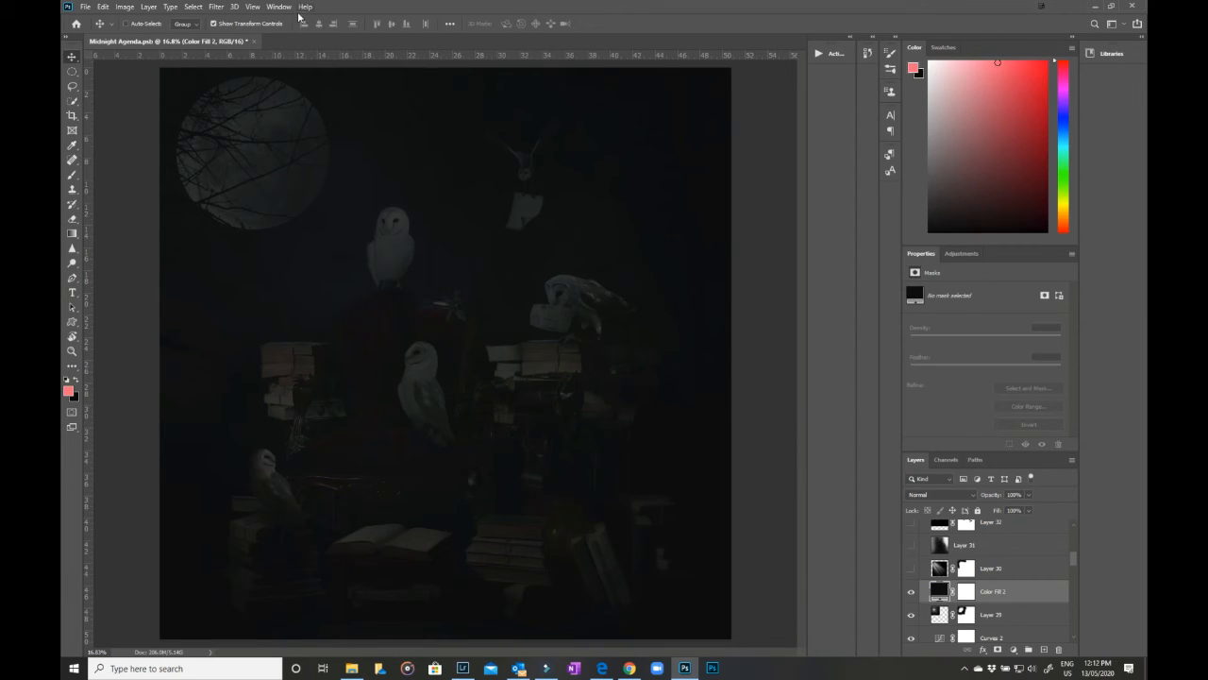
Convert the dark fill layer to a smart object and render a 105mm Prime lens flare at 100% brightness over the moon
click(216, 6)
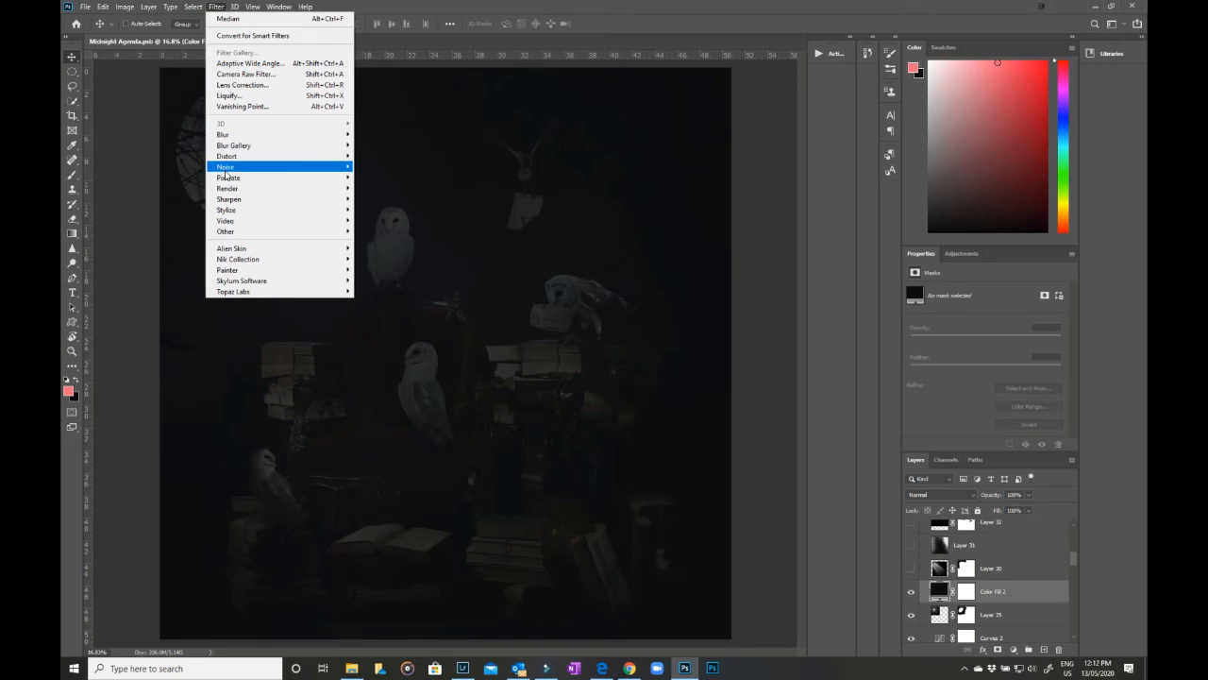
mouse_move(227, 189)
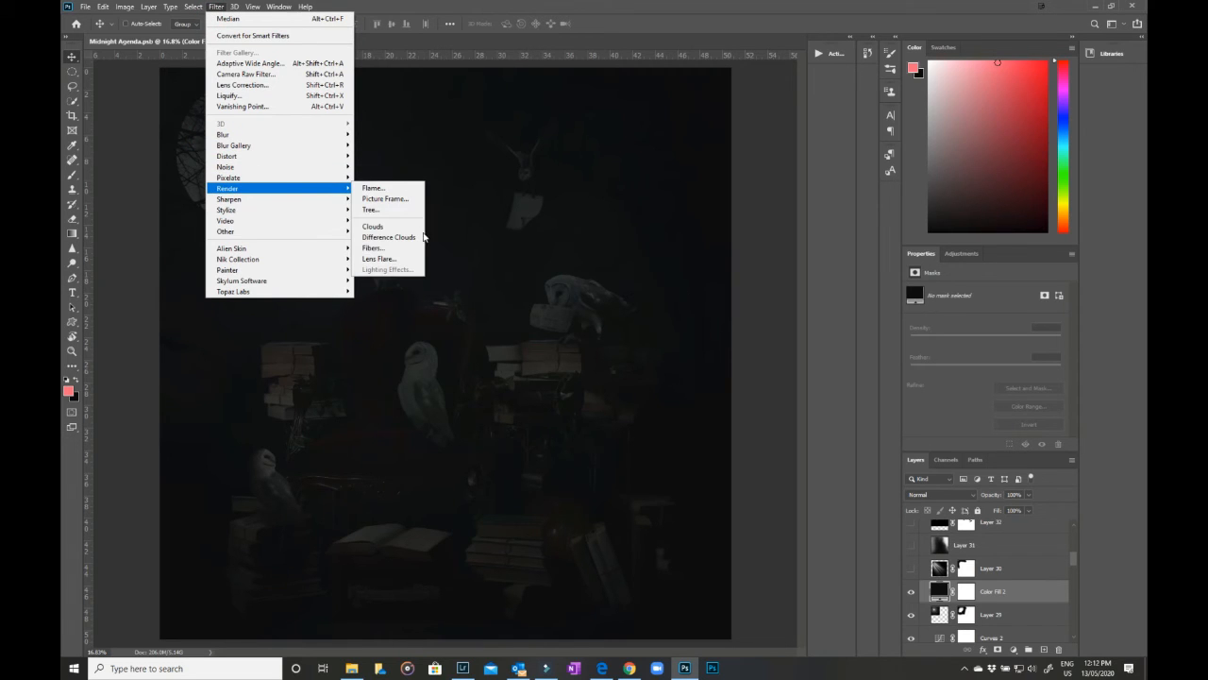
click(404, 261)
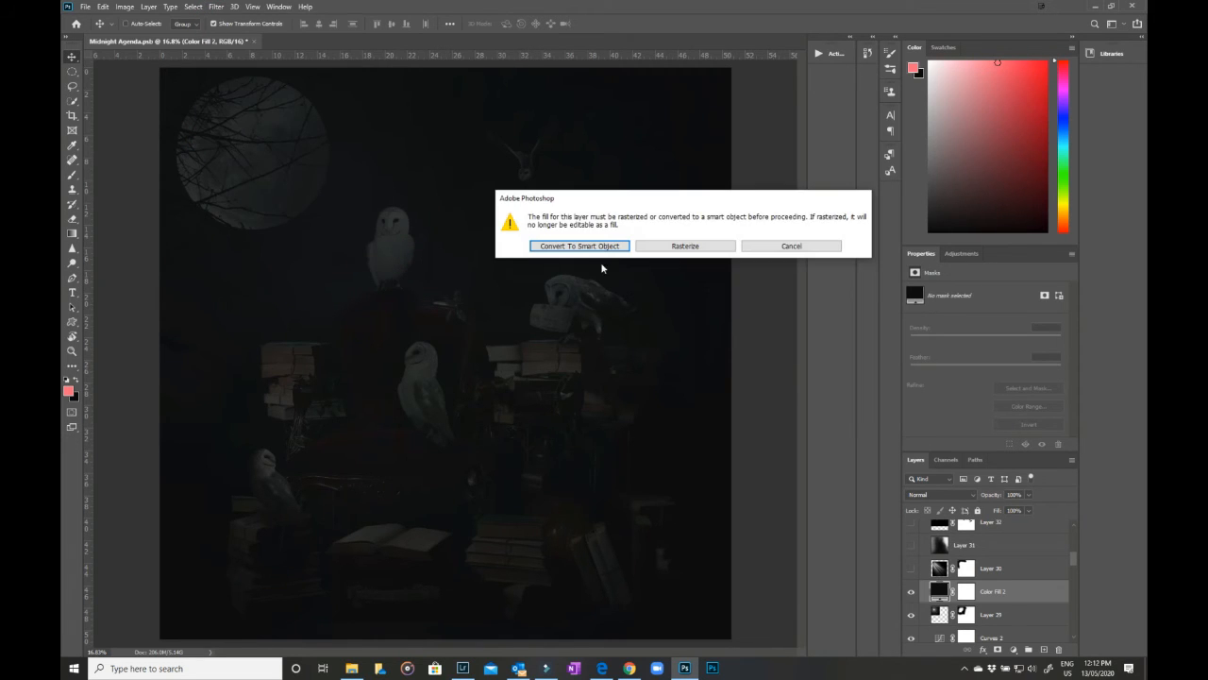
click(604, 247)
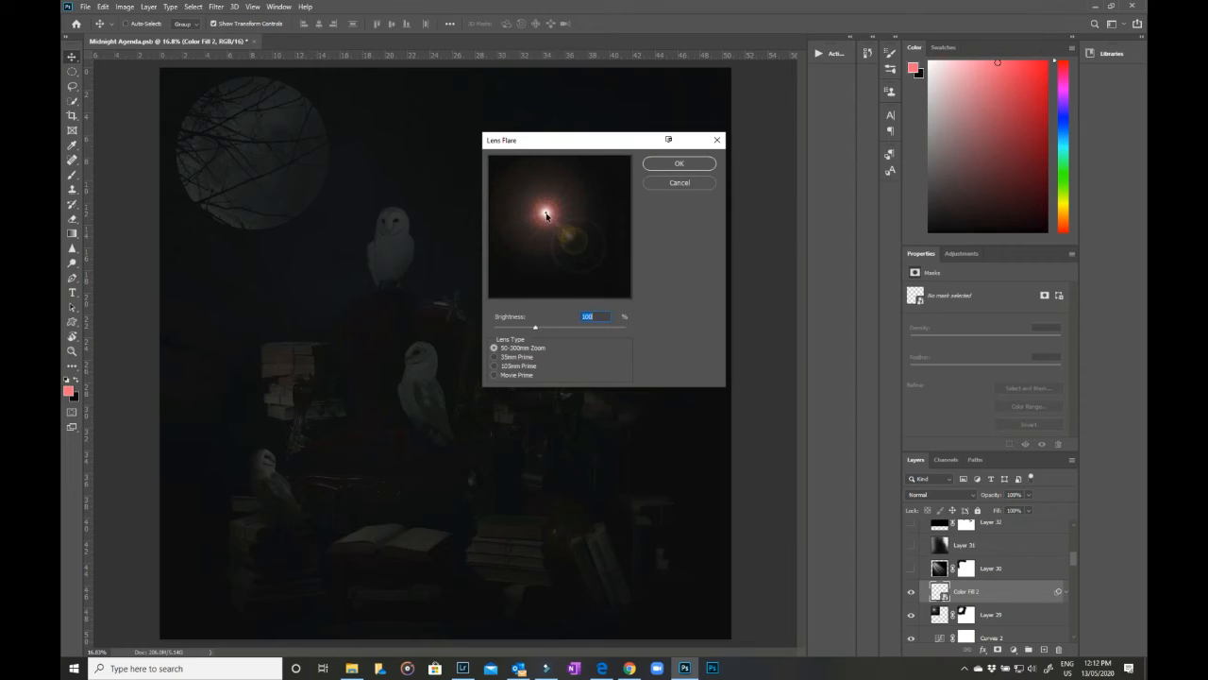
click(503, 358)
click(501, 368)
drag(547, 214, 514, 185)
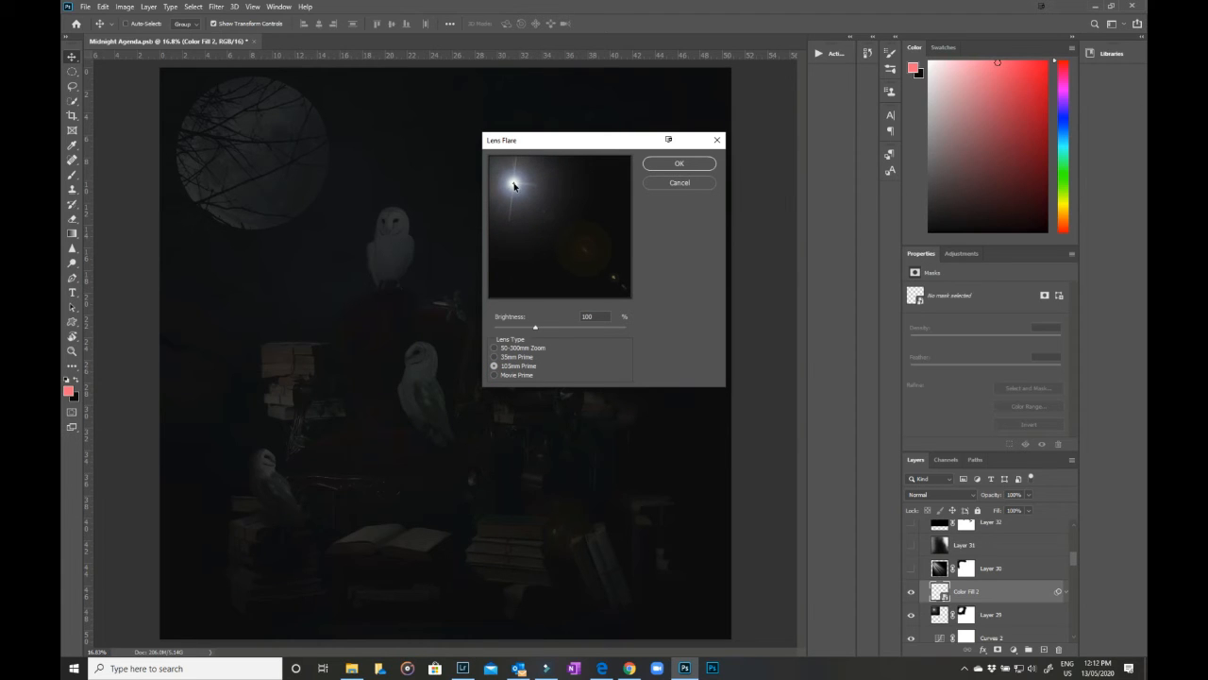
click(679, 165)
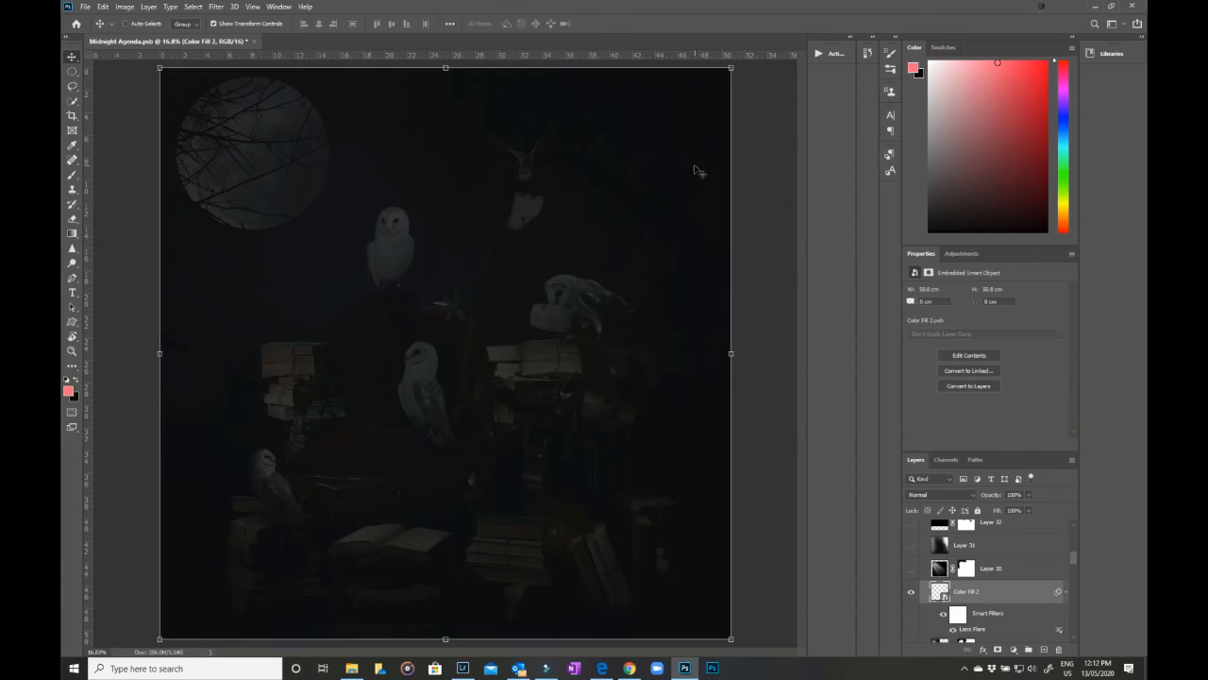
Shift the lens flare layer slightly upward over the moon and delete it
drag(290, 183, 268, 171)
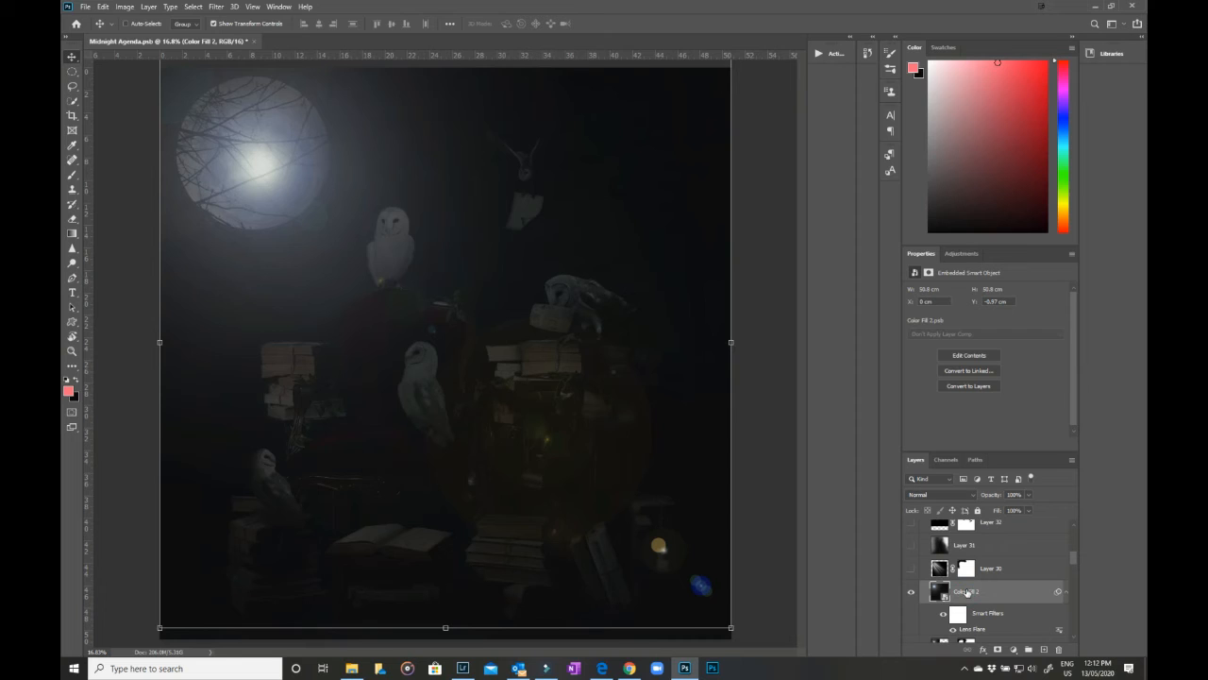
key(Delete)
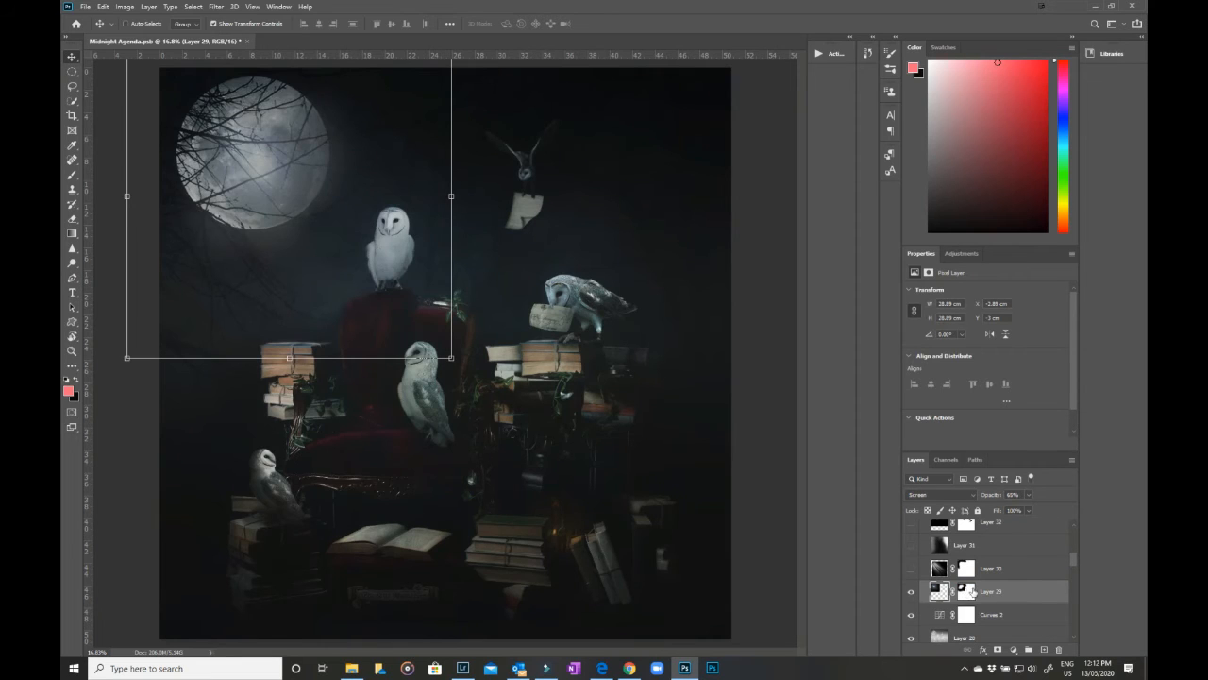
Compare the composite with Layer 29's mask disabled and enabled
click(971, 593)
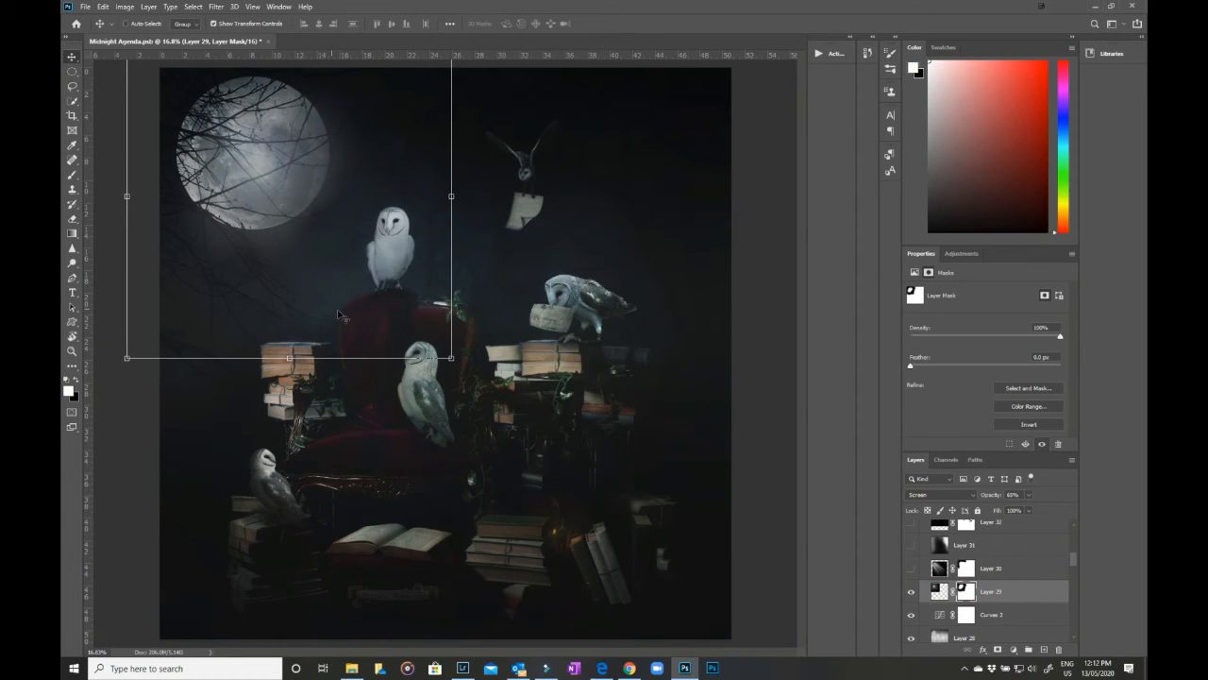
shift+click(963, 589)
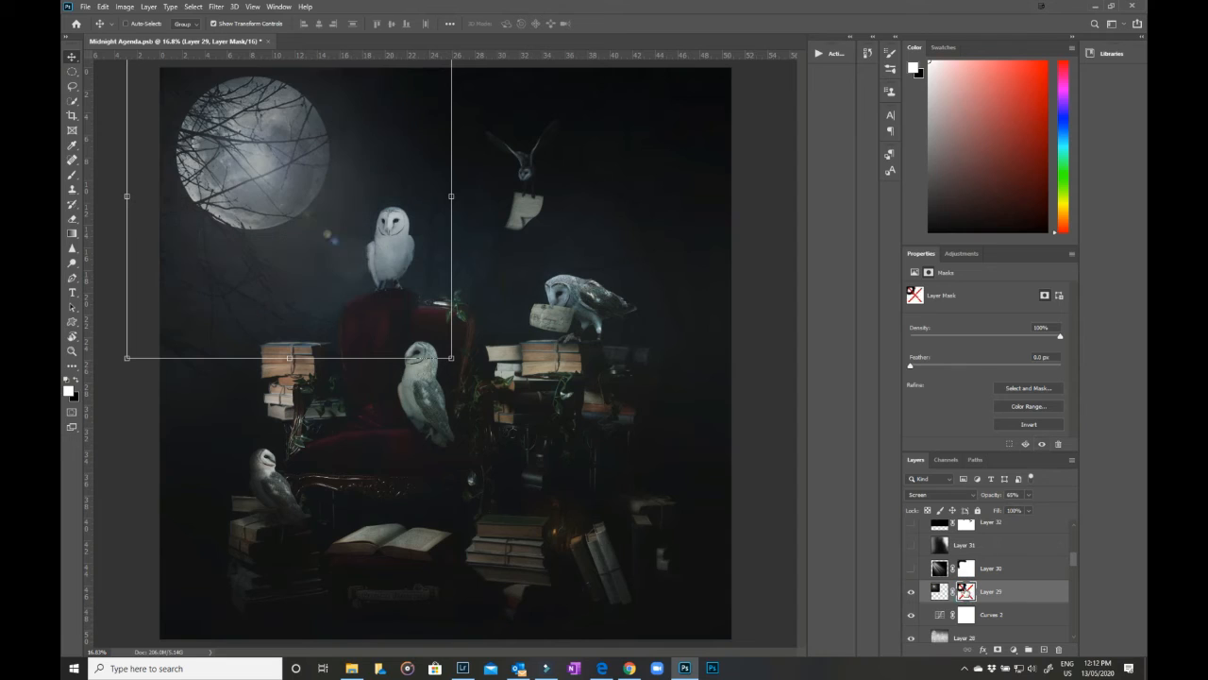
shift+click(965, 591)
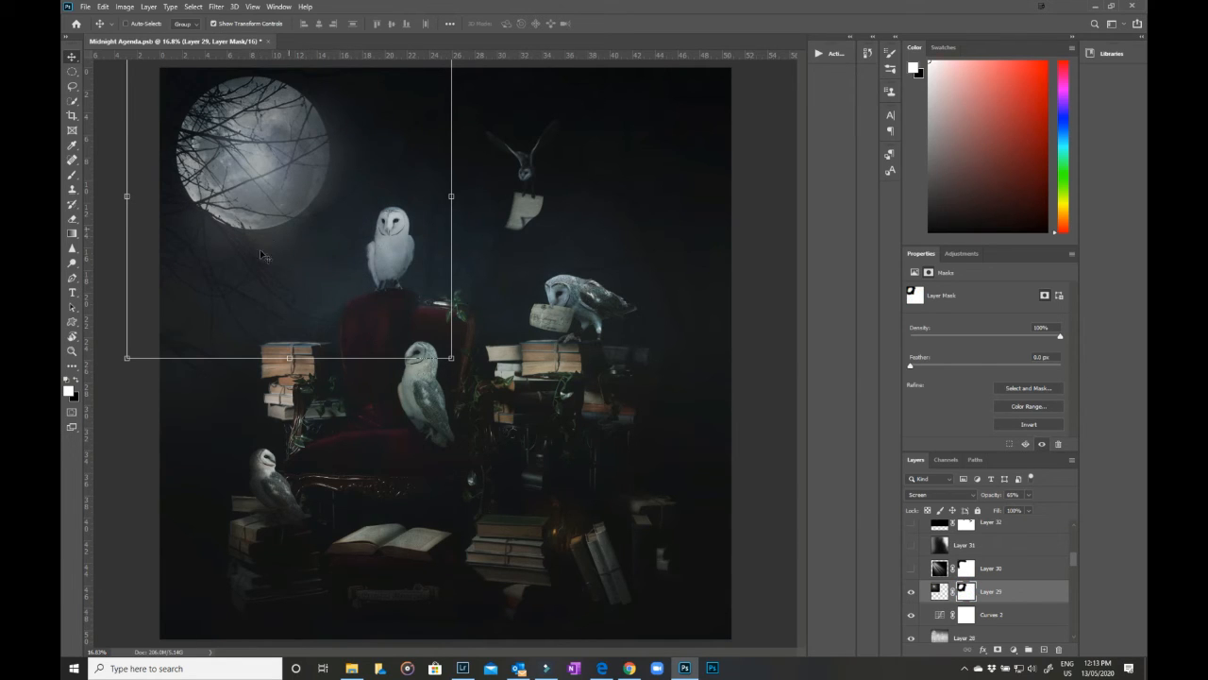
Show Layers 30 and 31 in the Lighting group, selecting each one
click(911, 568)
click(996, 569)
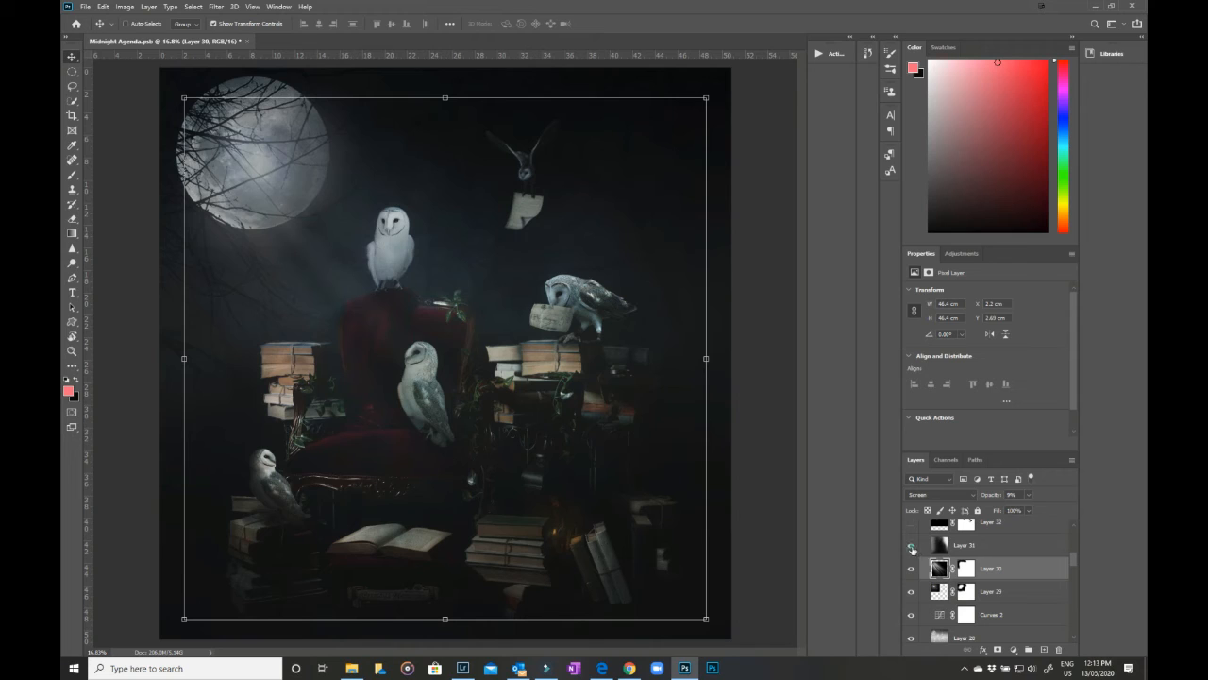
click(911, 546)
click(977, 552)
Show the star layer, Layer 32, and the Soft Light Layer 33 of the Lighting group, selecting each one
scroll(996, 566, up, 2)
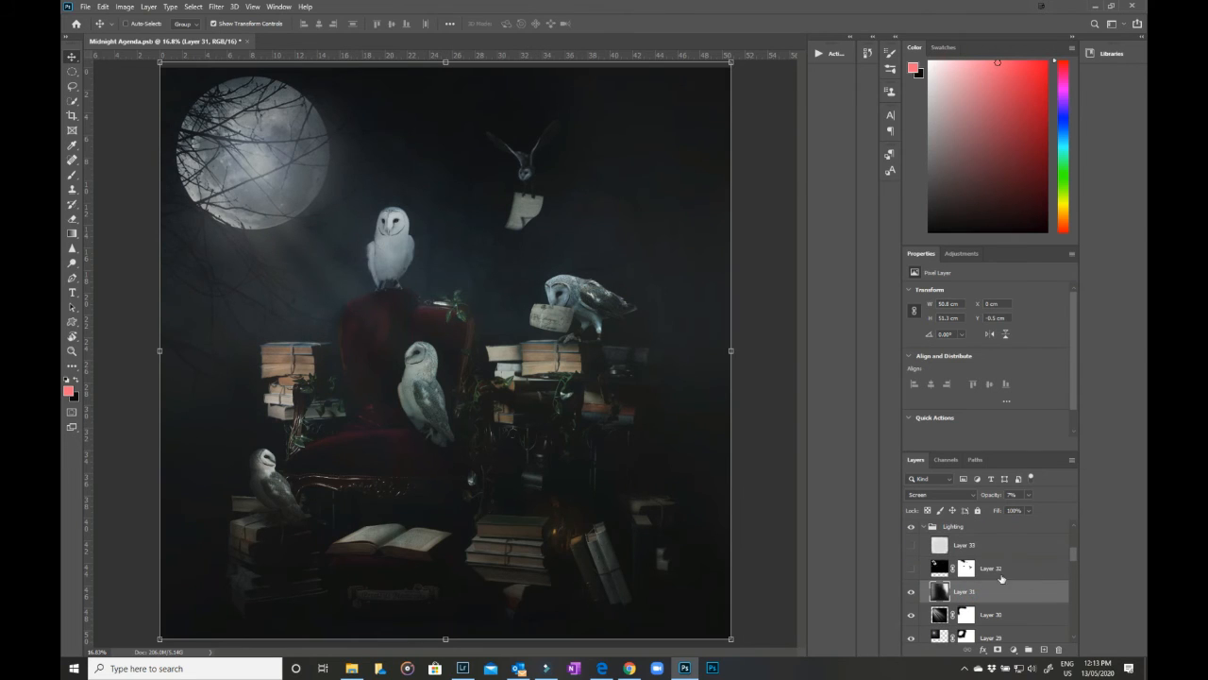
click(911, 568)
click(946, 570)
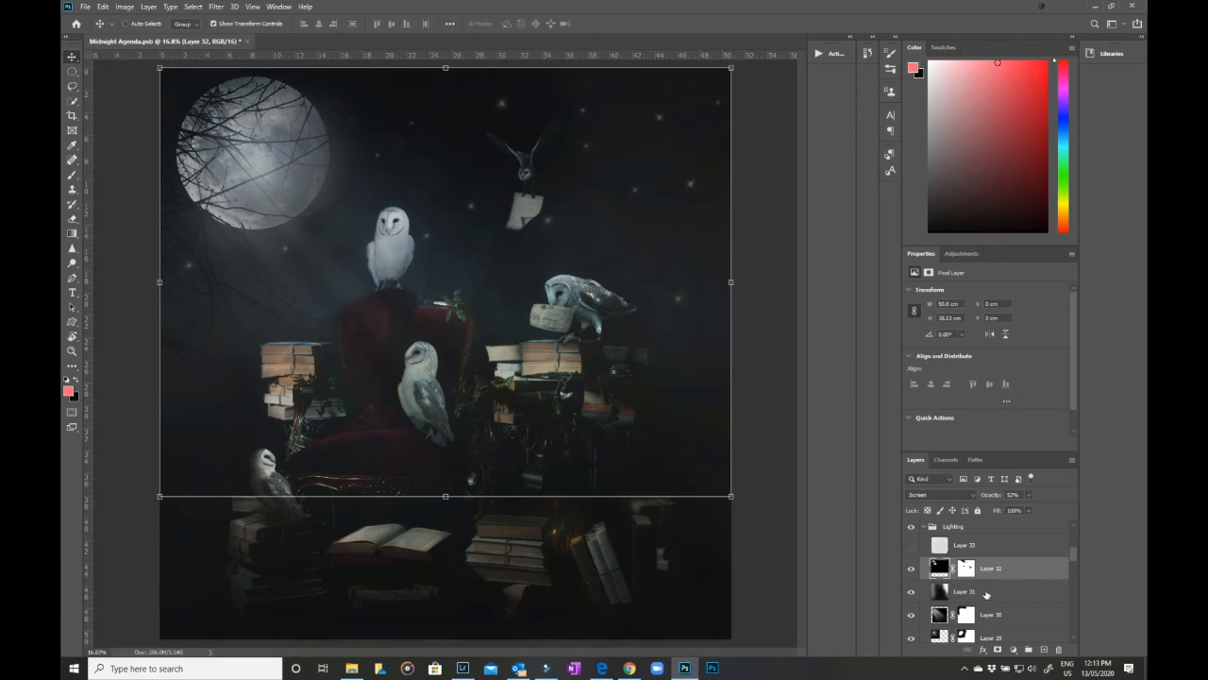
click(912, 545)
click(976, 547)
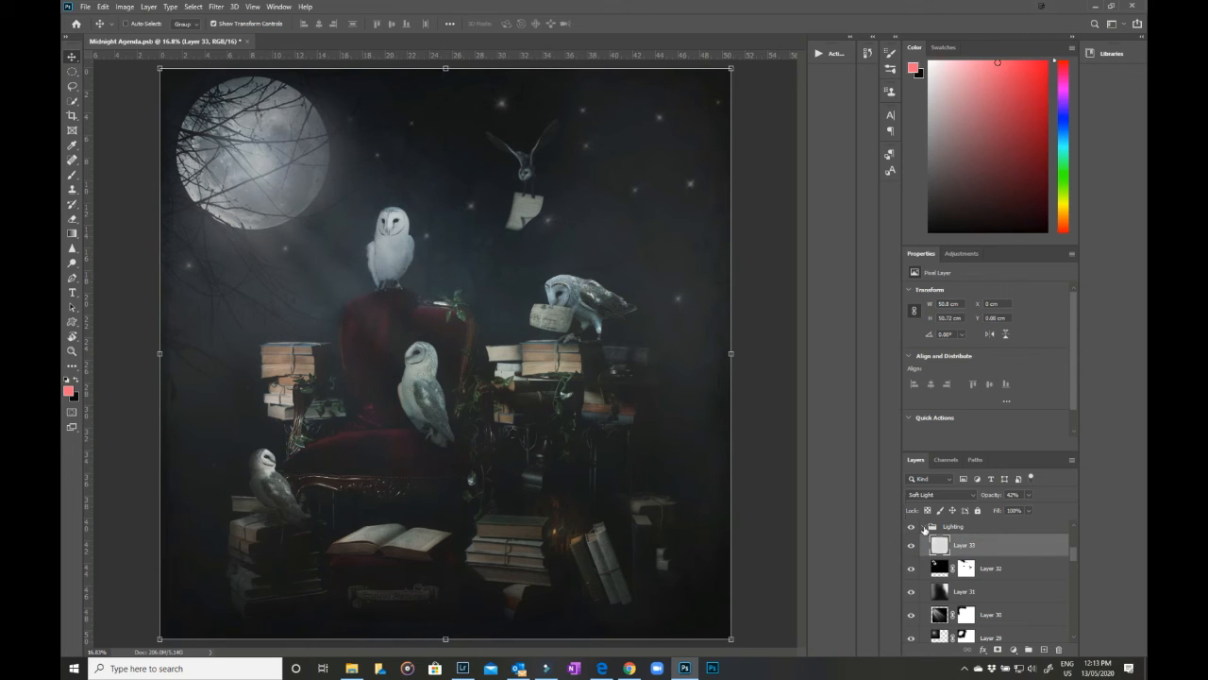
Check Layer 31 and compare the stars of Layer 32 with its mask disabled and enabled
click(941, 593)
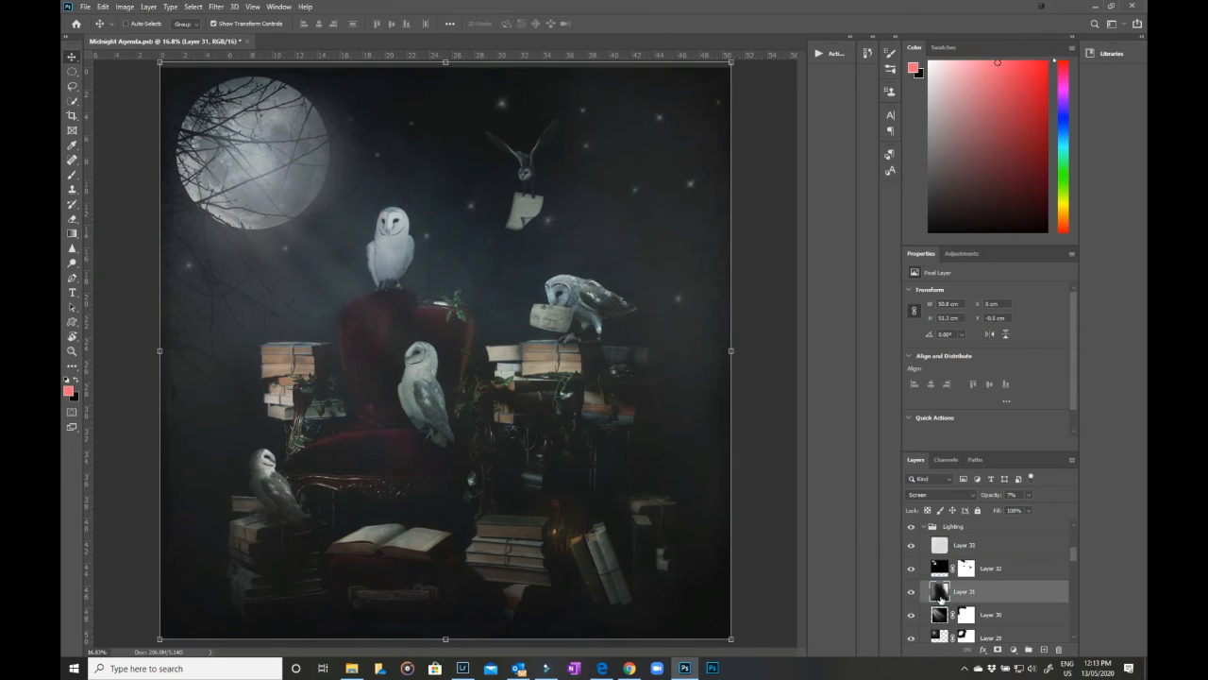
click(939, 567)
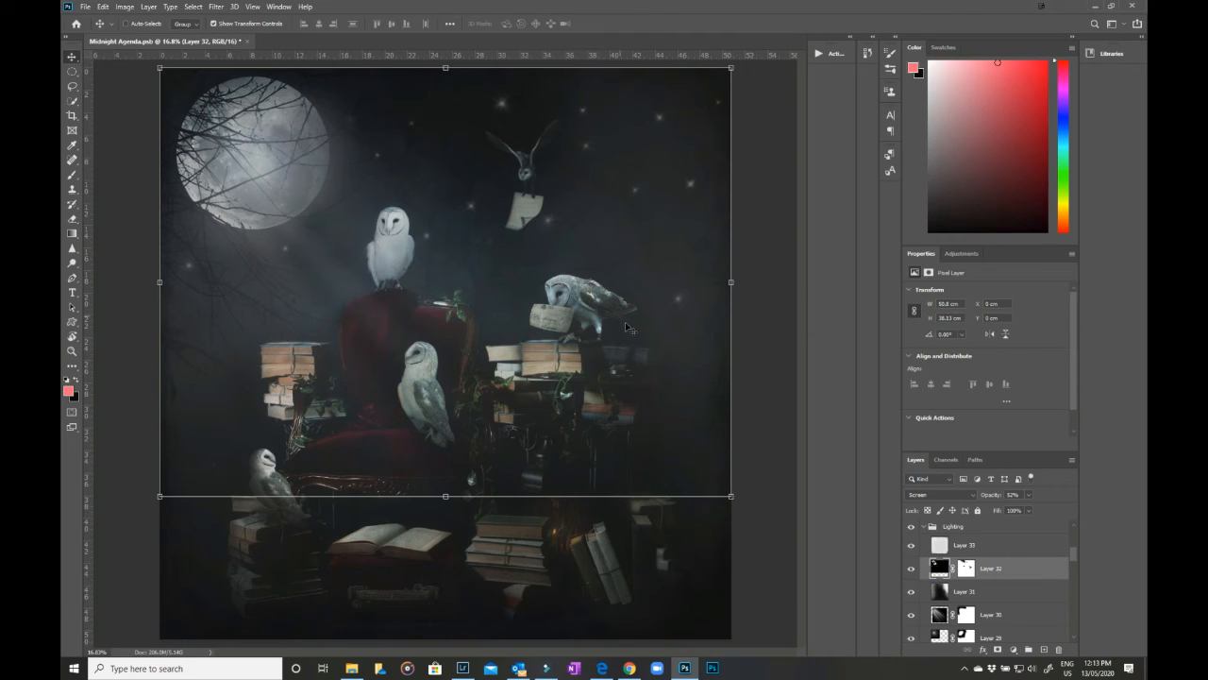
shift+click(968, 566)
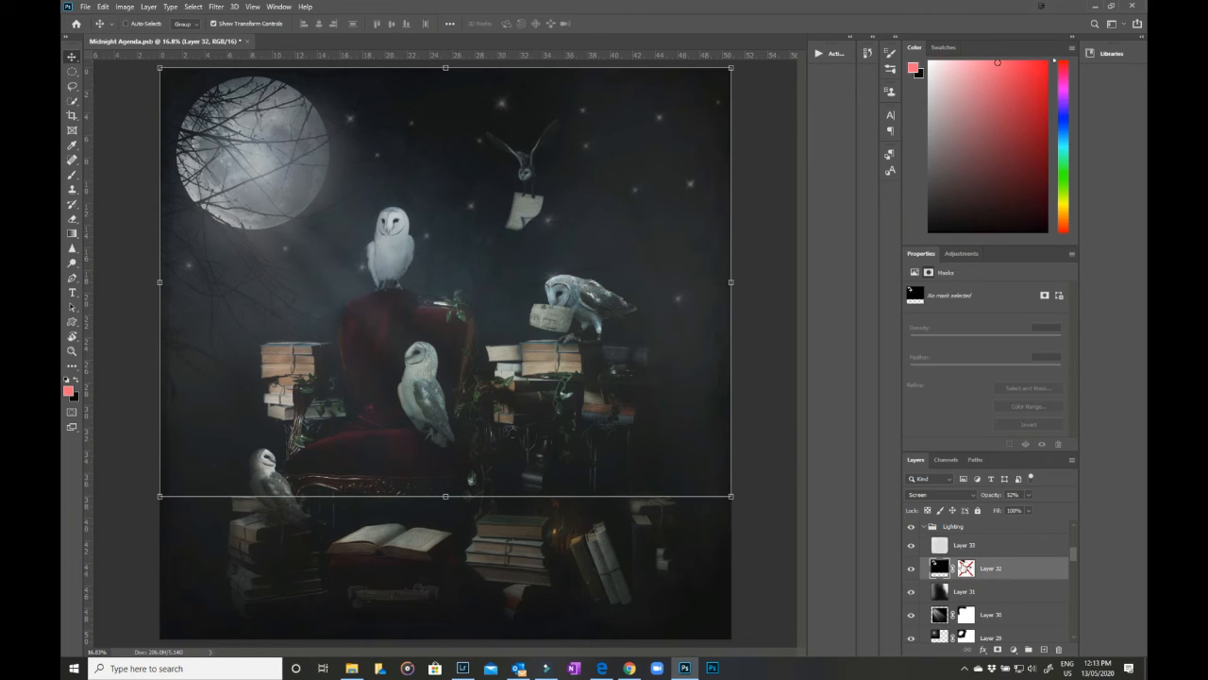
shift+click(966, 568)
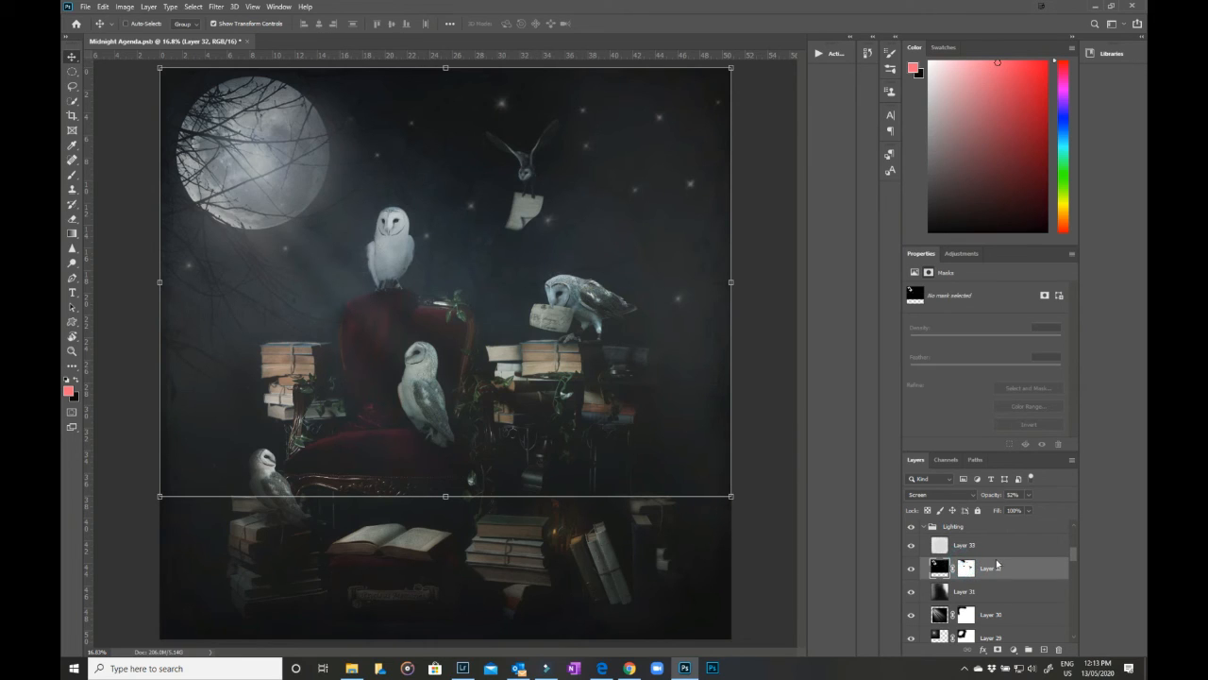
Collapse the Lighting group, and show and select Color Fill 1 above it
click(926, 527)
scroll(983, 564, up, 1)
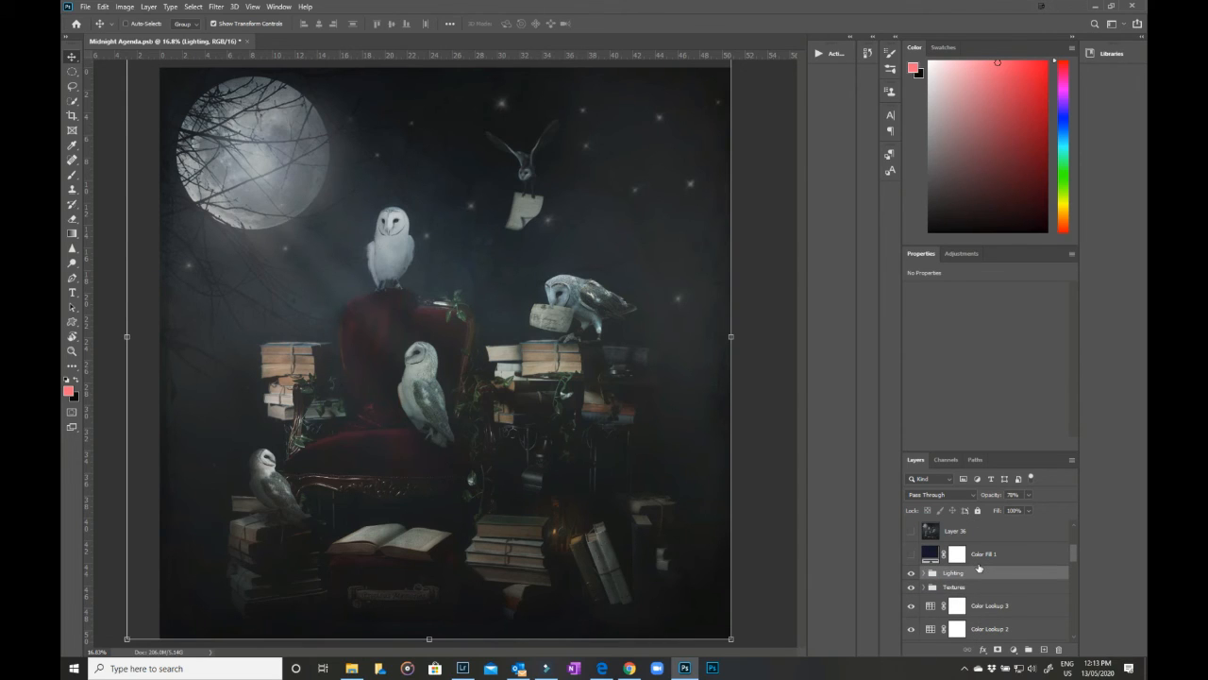
click(911, 554)
click(930, 554)
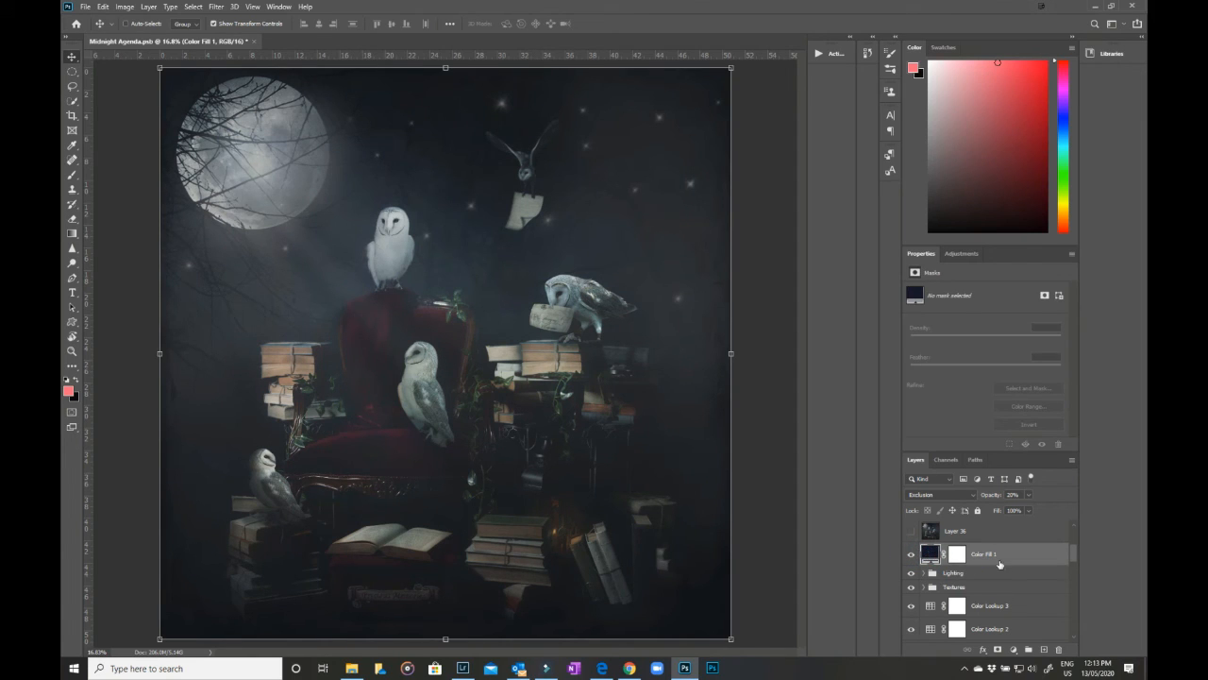
Show Layer 36 and the Classic Camera 4 (AEP2) layer above Color Fill 1, selecting each one
click(910, 532)
click(967, 535)
scroll(982, 581, up, 1)
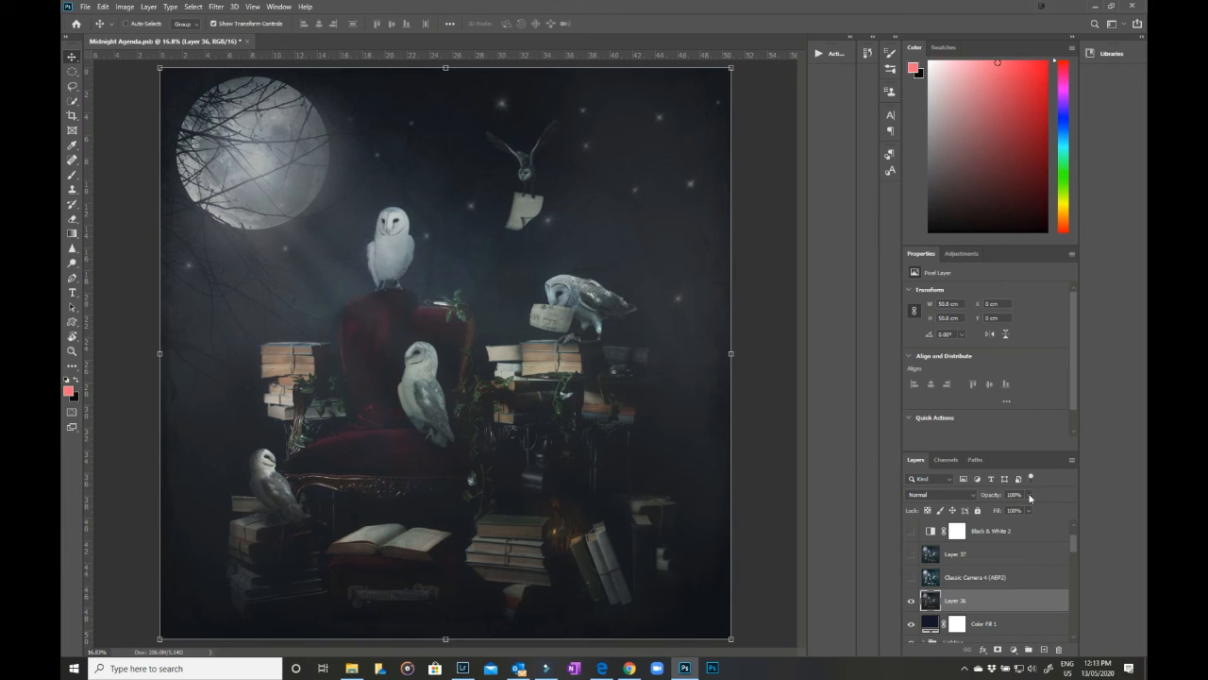
click(911, 577)
click(971, 579)
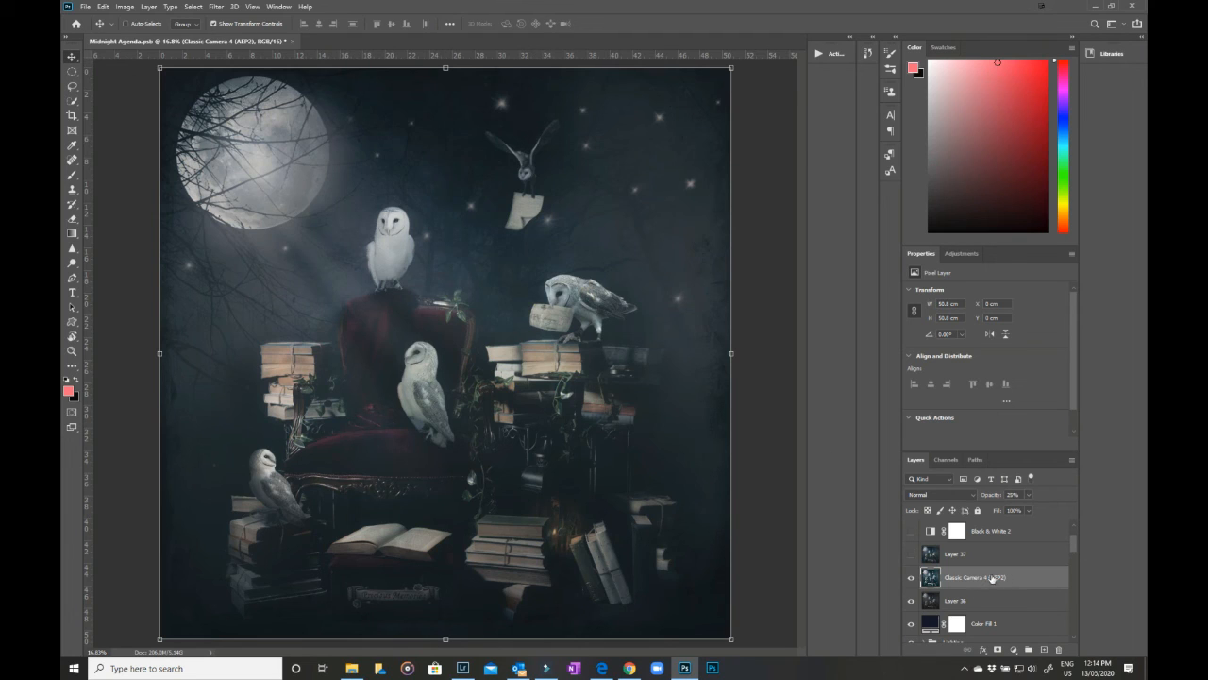
Preview the Classic Camera 4 (AEP2) layer at 100% opacity and reduce its opacity to about 24%
click(1028, 495)
drag(1021, 506, 1087, 508)
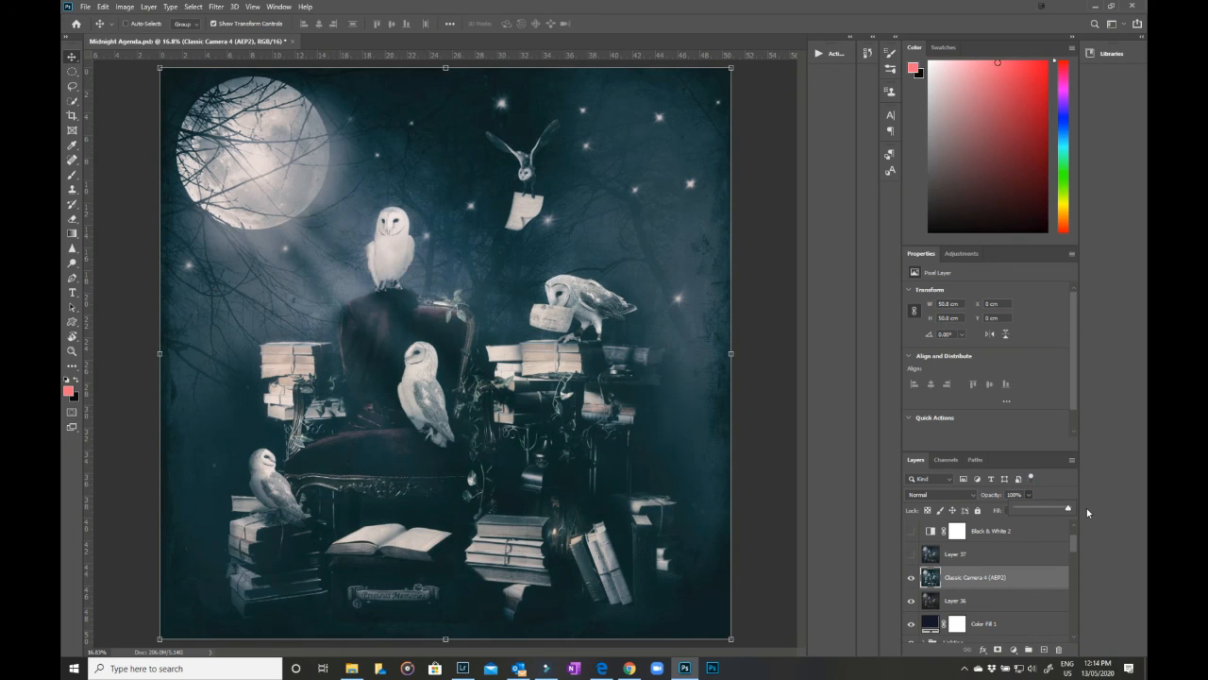
drag(1087, 508, 1029, 510)
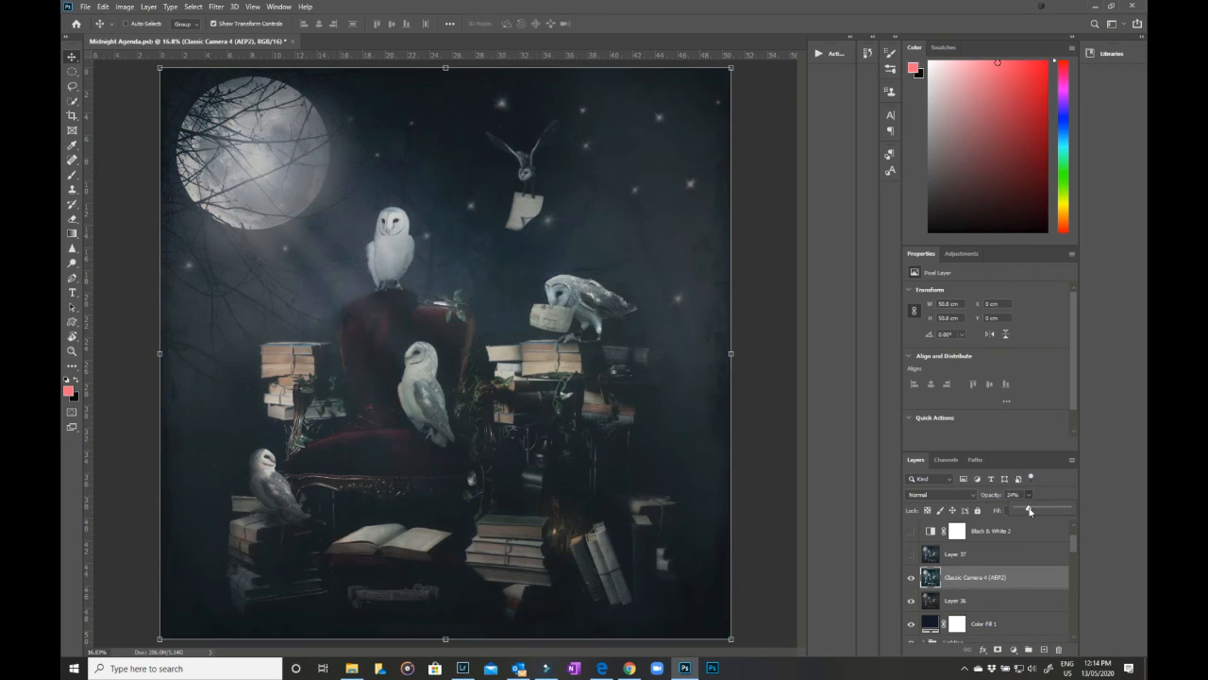
Show and select Layer 37 above the Classic Camera 4 (AEP2) layer
click(909, 555)
click(1007, 557)
scroll(1012, 569, up, 2)
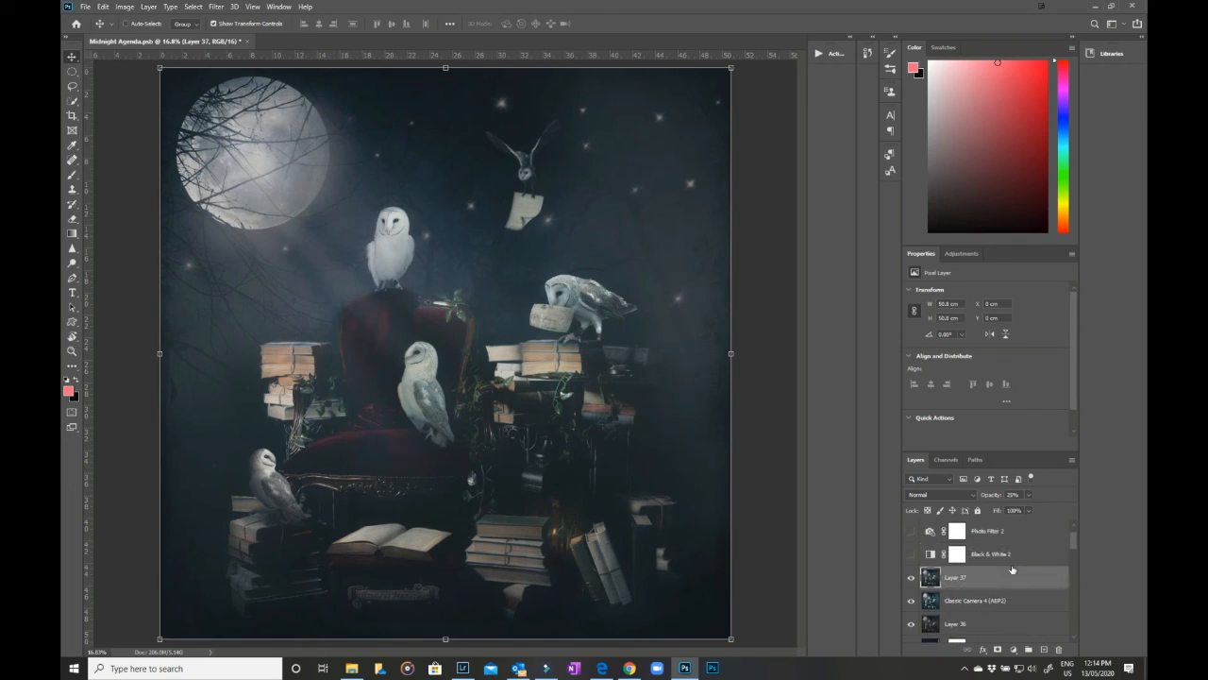
Preview Layer 37 at 100% opacity and reduce its opacity to about 23%
drag(1033, 506, 1082, 509)
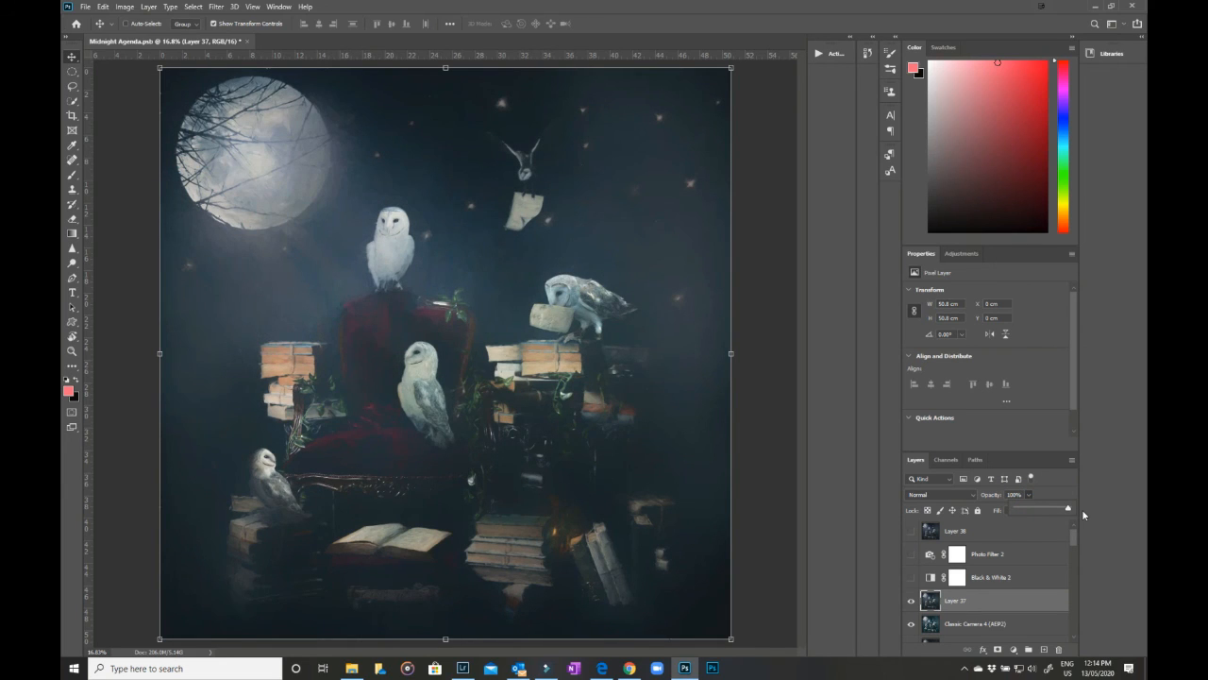
drag(1083, 513, 1032, 511)
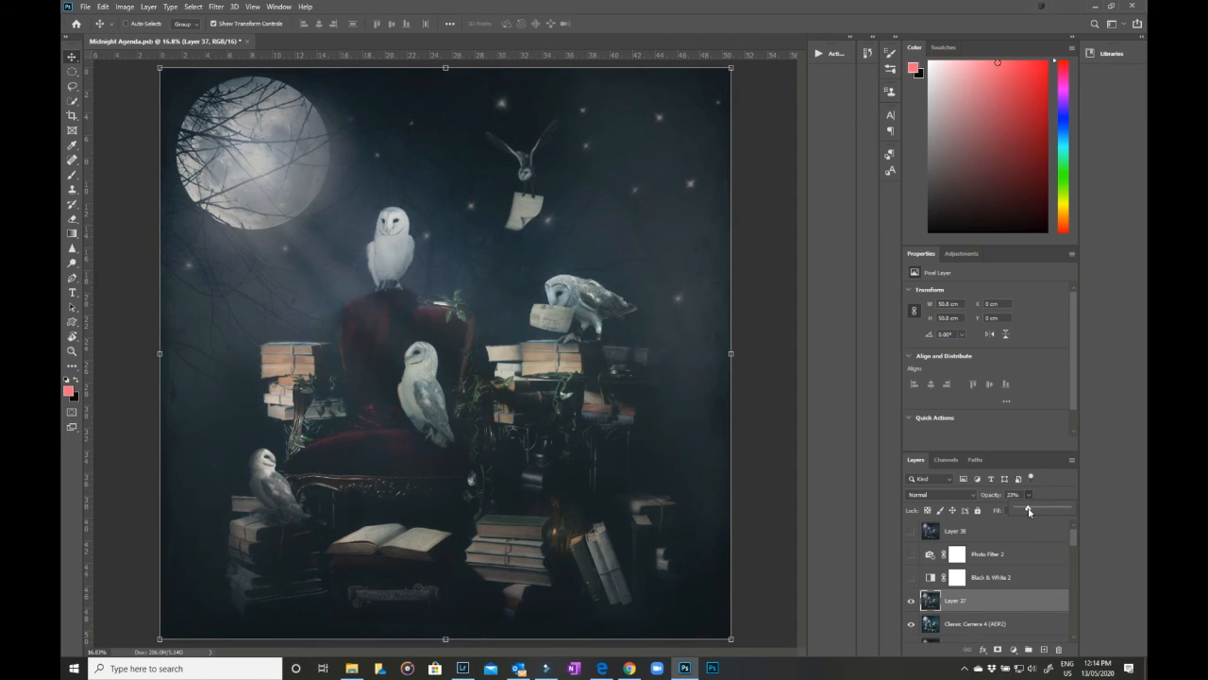
drag(1032, 511, 1035, 511)
Show the Black & White 2 and Photo Filter 2 adjustments and Layer 38 above them, selecting each one
click(911, 577)
click(930, 578)
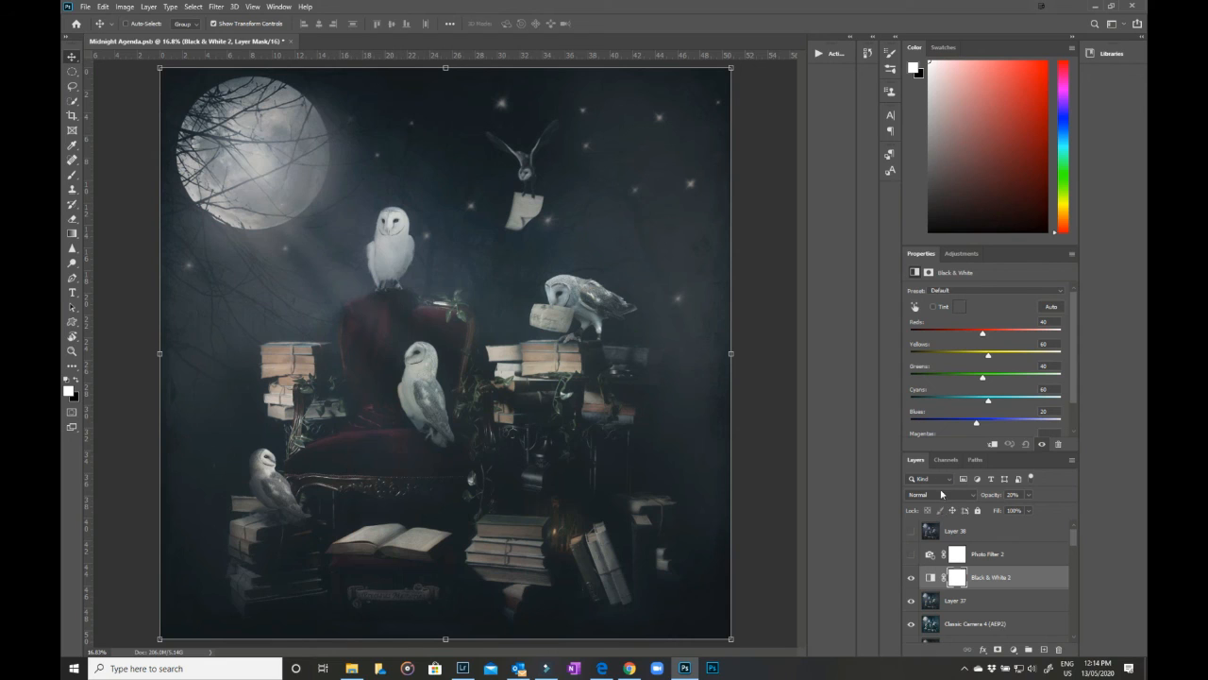
click(911, 554)
click(984, 559)
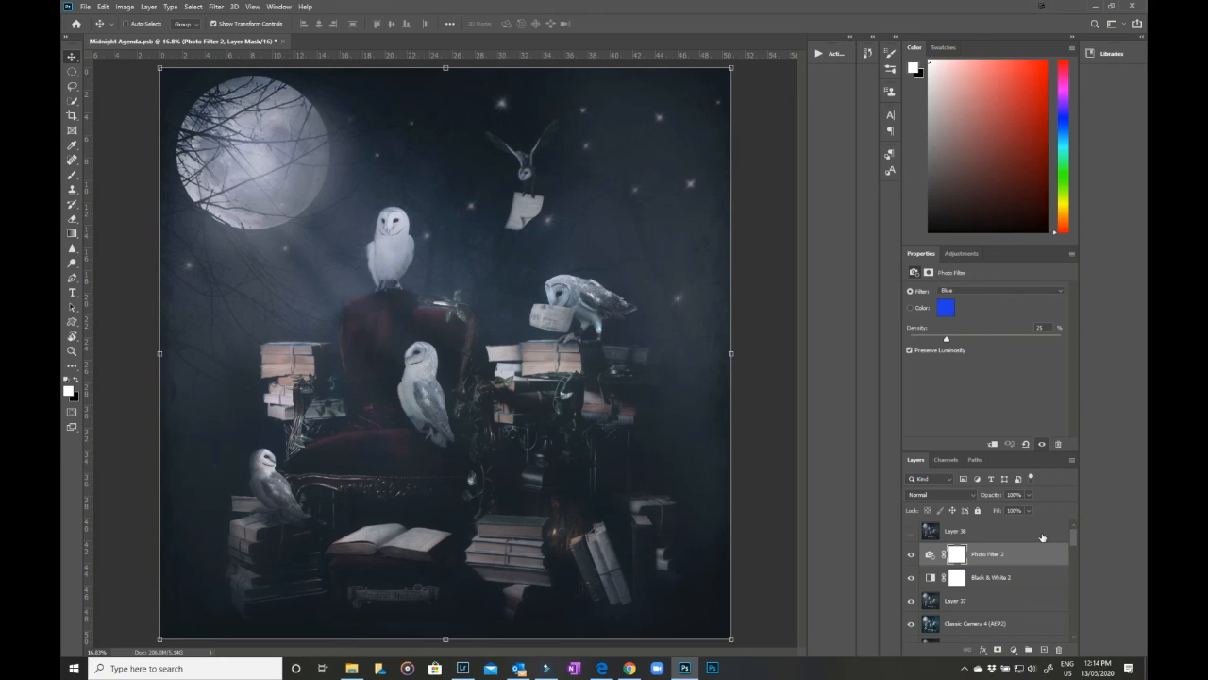
click(911, 532)
click(967, 534)
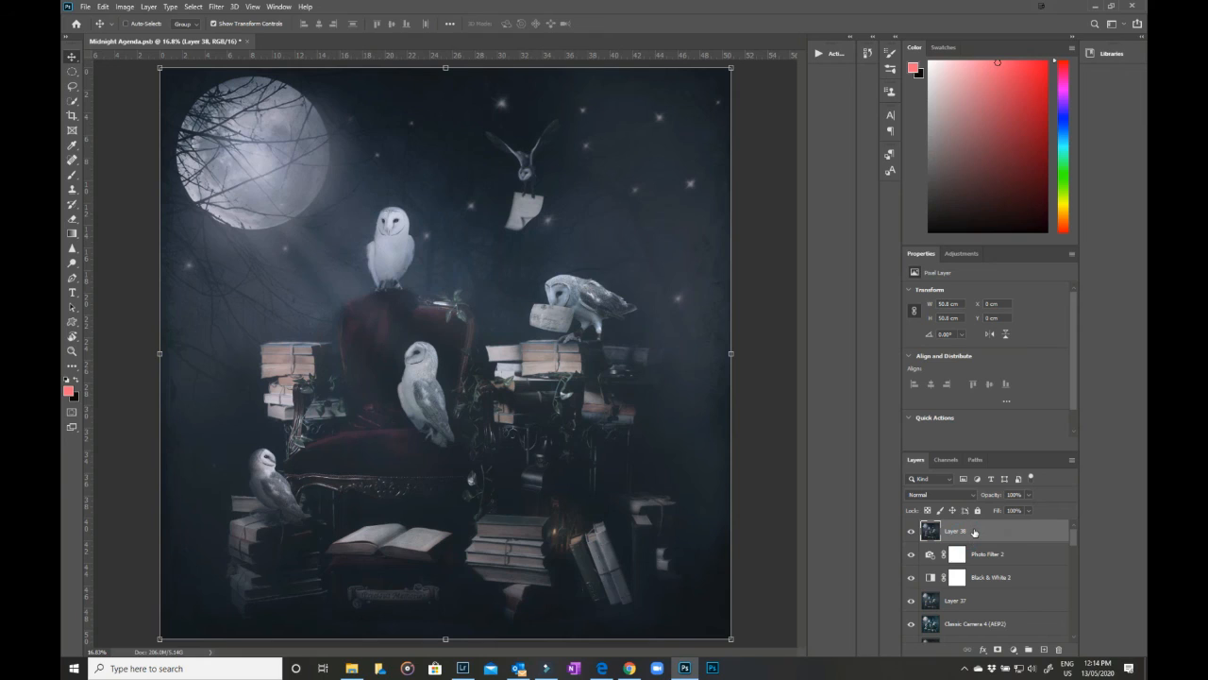